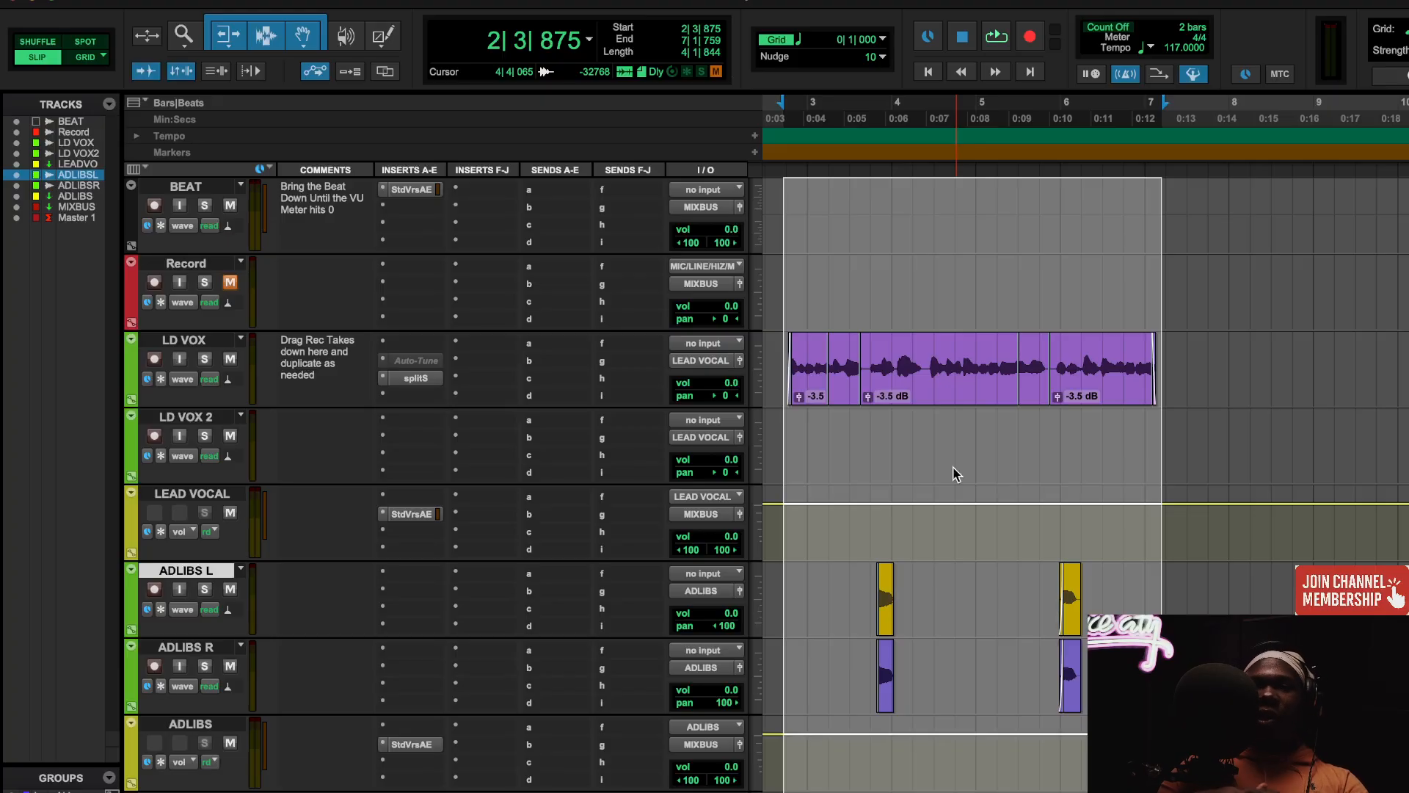
# - Examine the lead vocal clips on LD VOX and the matching ad-lib clips across the selected passage
pyautogui.press('t')
pyautogui.hscroll(5, 956, 474)
pyautogui.scroll(-1, 956, 474)
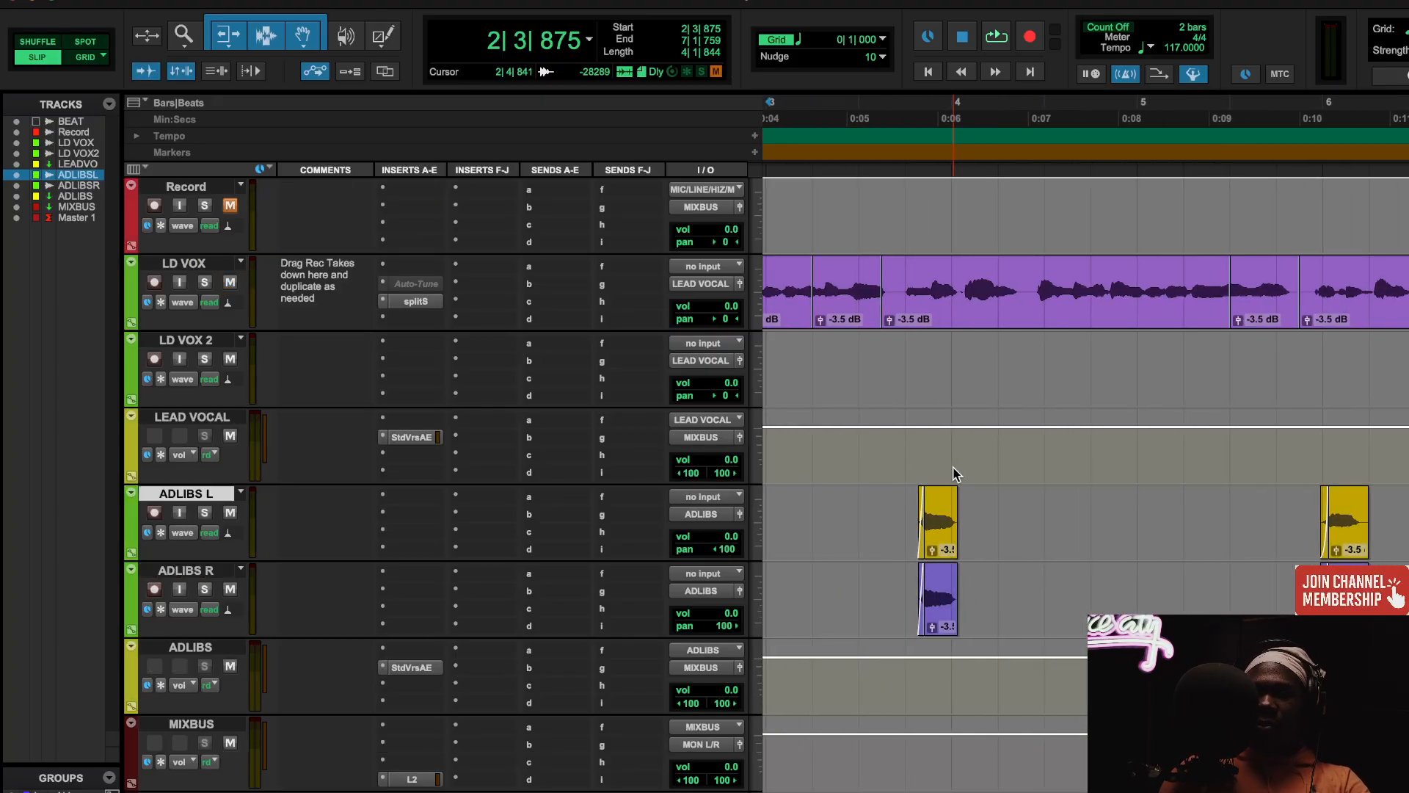
pyautogui.press('r')
pyautogui.scroll(1, 956, 483)
pyautogui.hscroll(1, 956, 483)
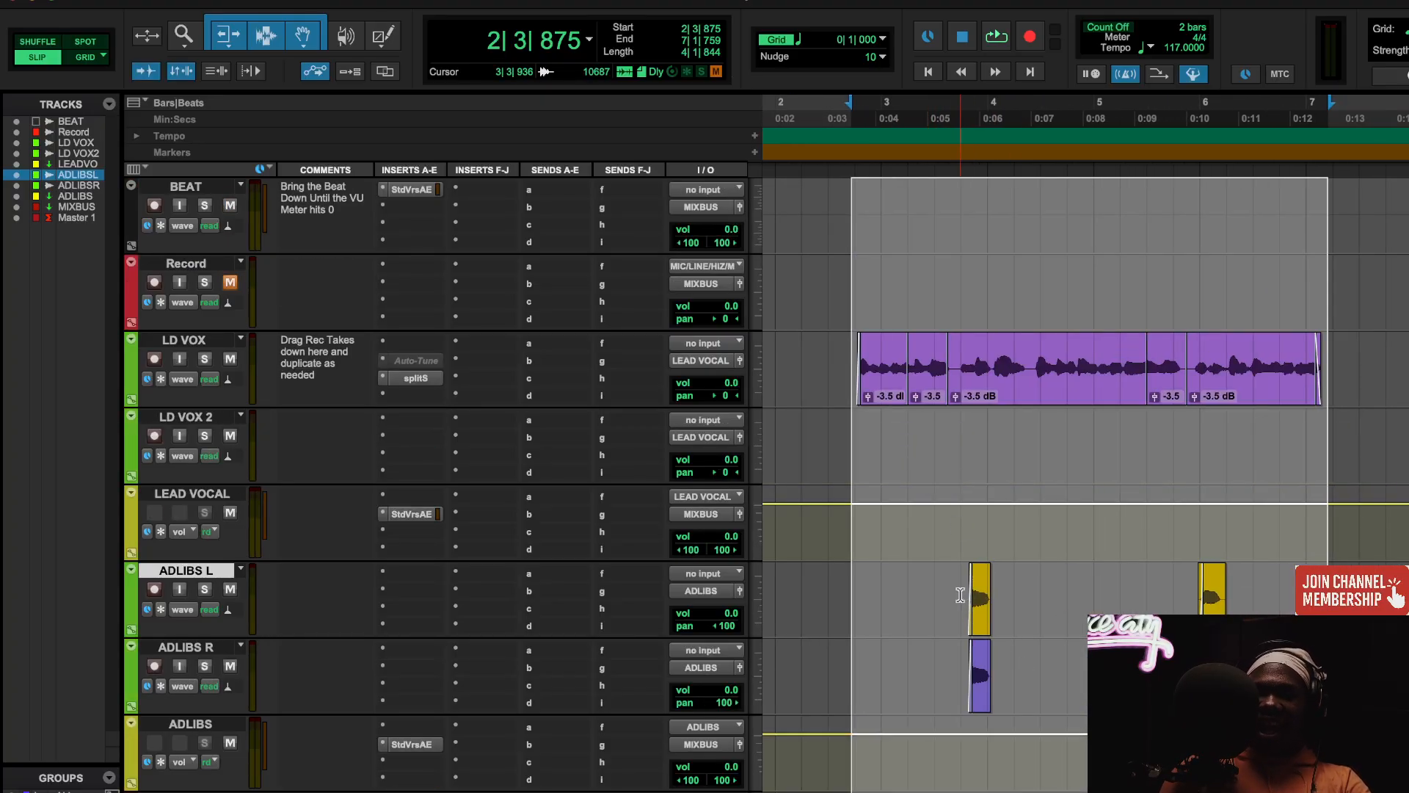
pyautogui.hscroll(5, 959, 593)
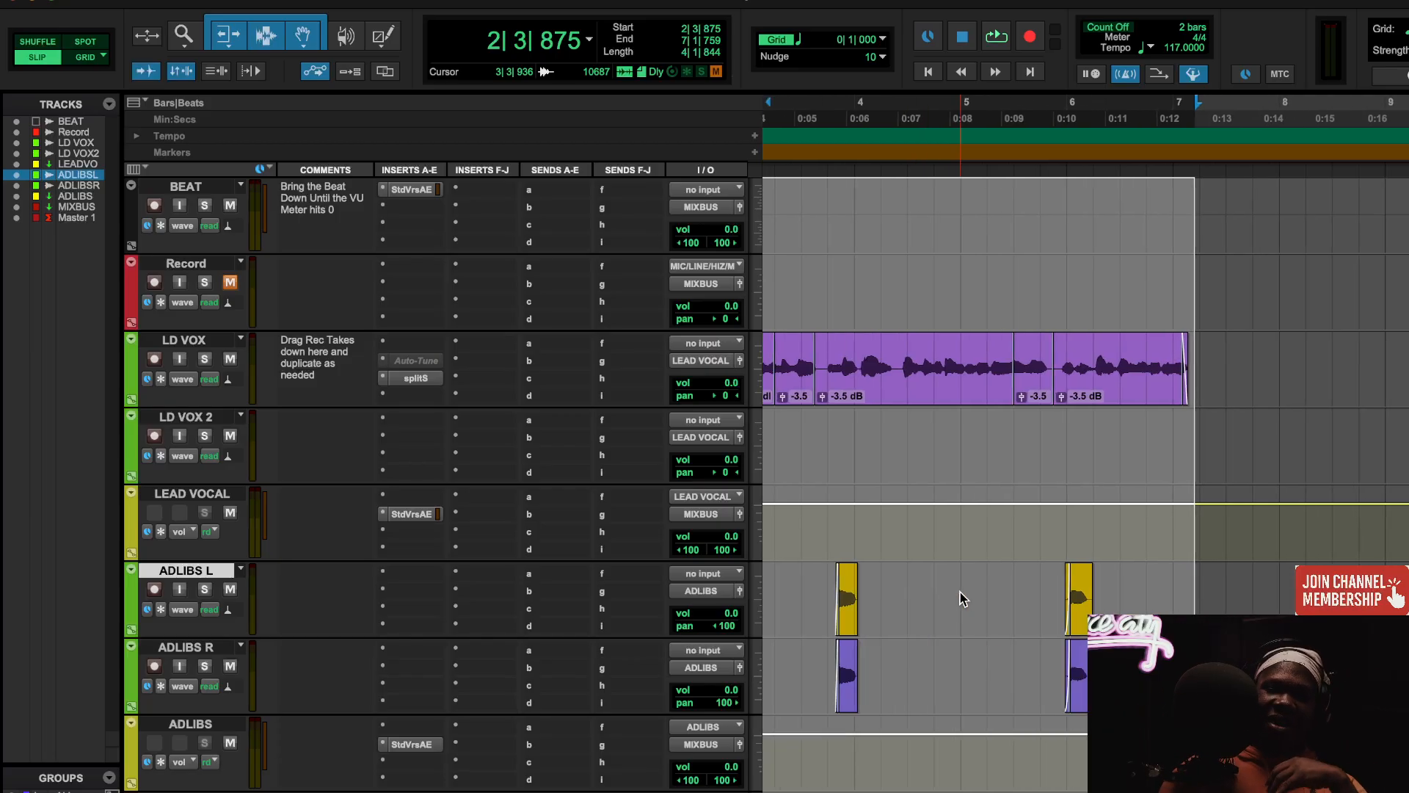
pyautogui.hscroll(-3, 1012, 622)
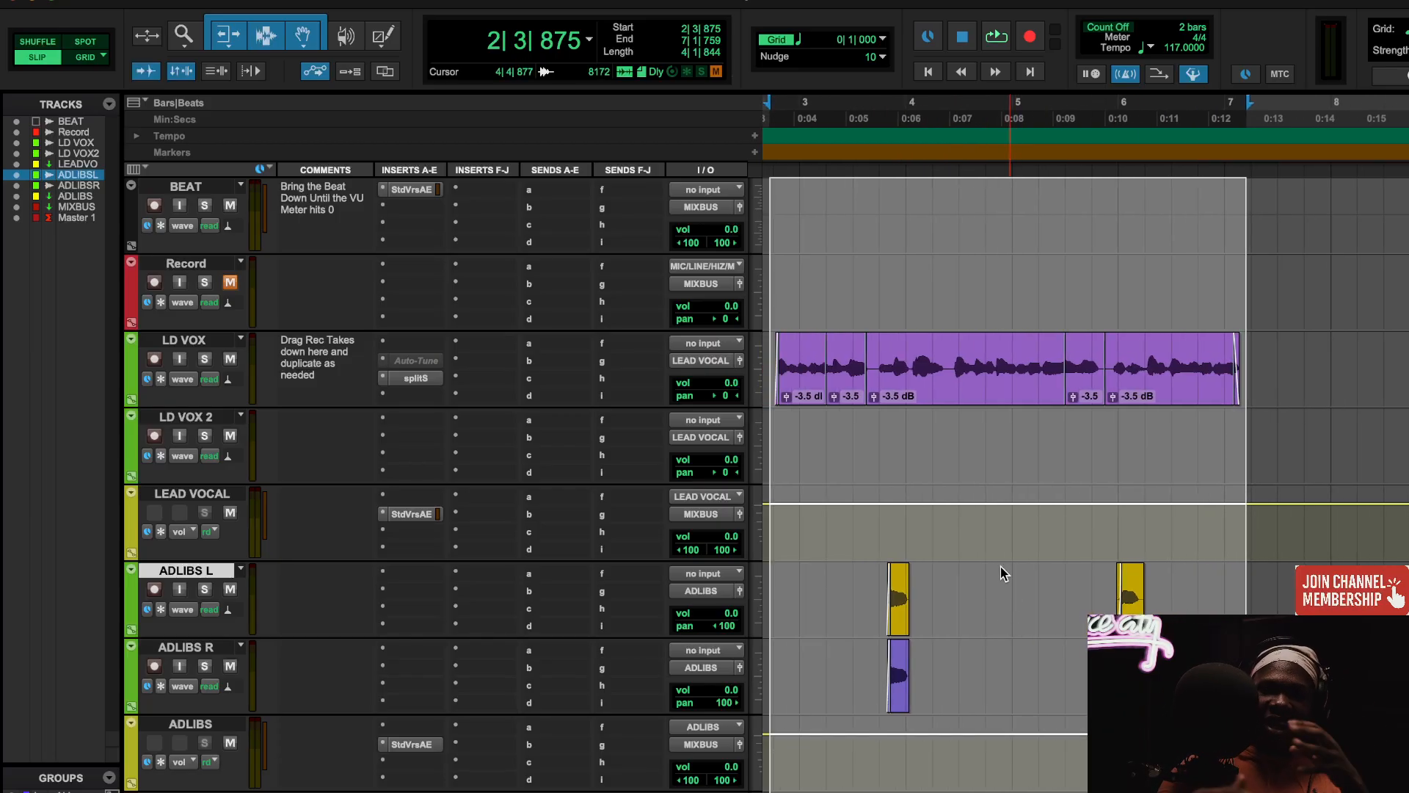
# - Open the splitS plug-in on the LD VOX track and inspect the waveforms of the lead vocal clips up close
pyautogui.click(416, 378)
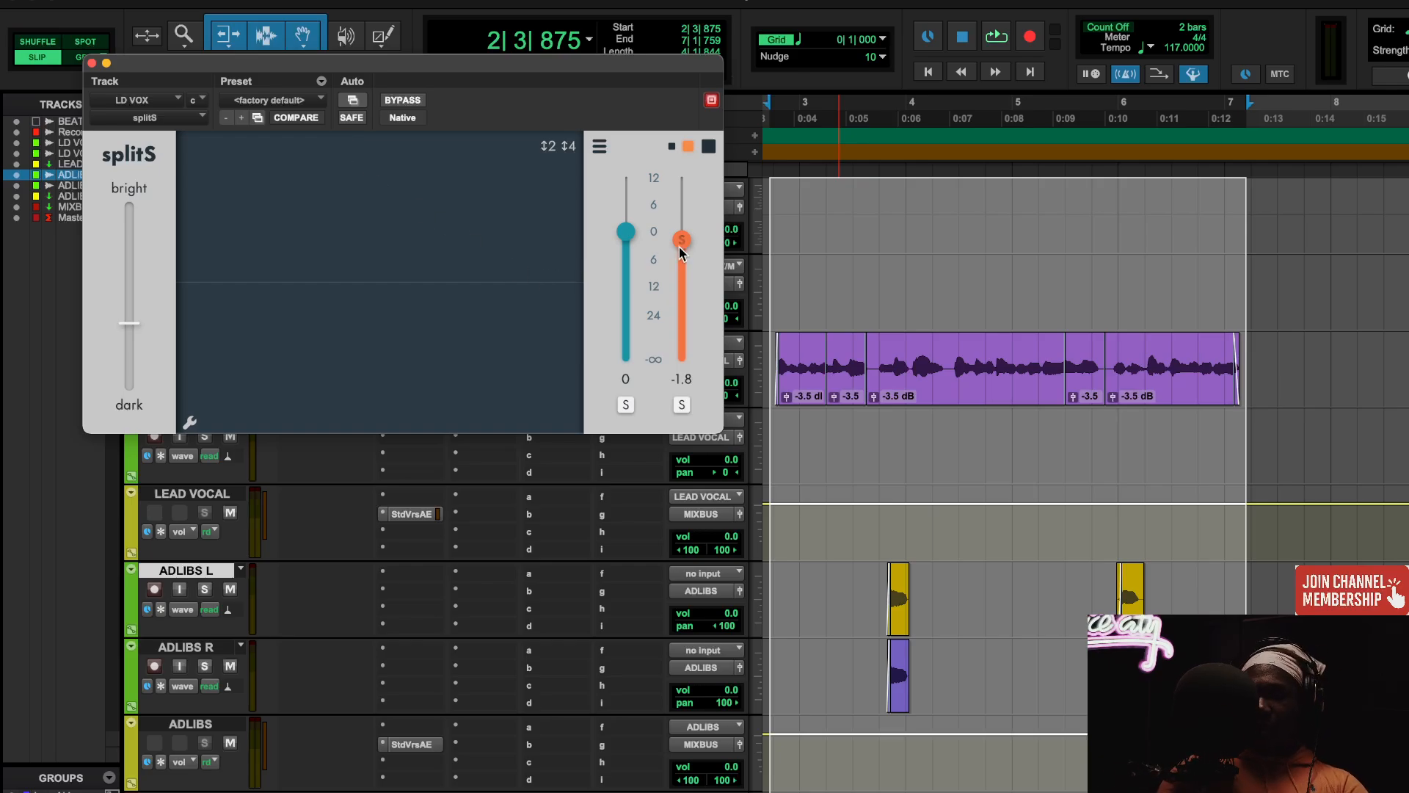
pyautogui.press('t')
pyautogui.press('t')
pyautogui.hscroll(3, 926, 396)
pyautogui.hscroll(2, 1028, 383)
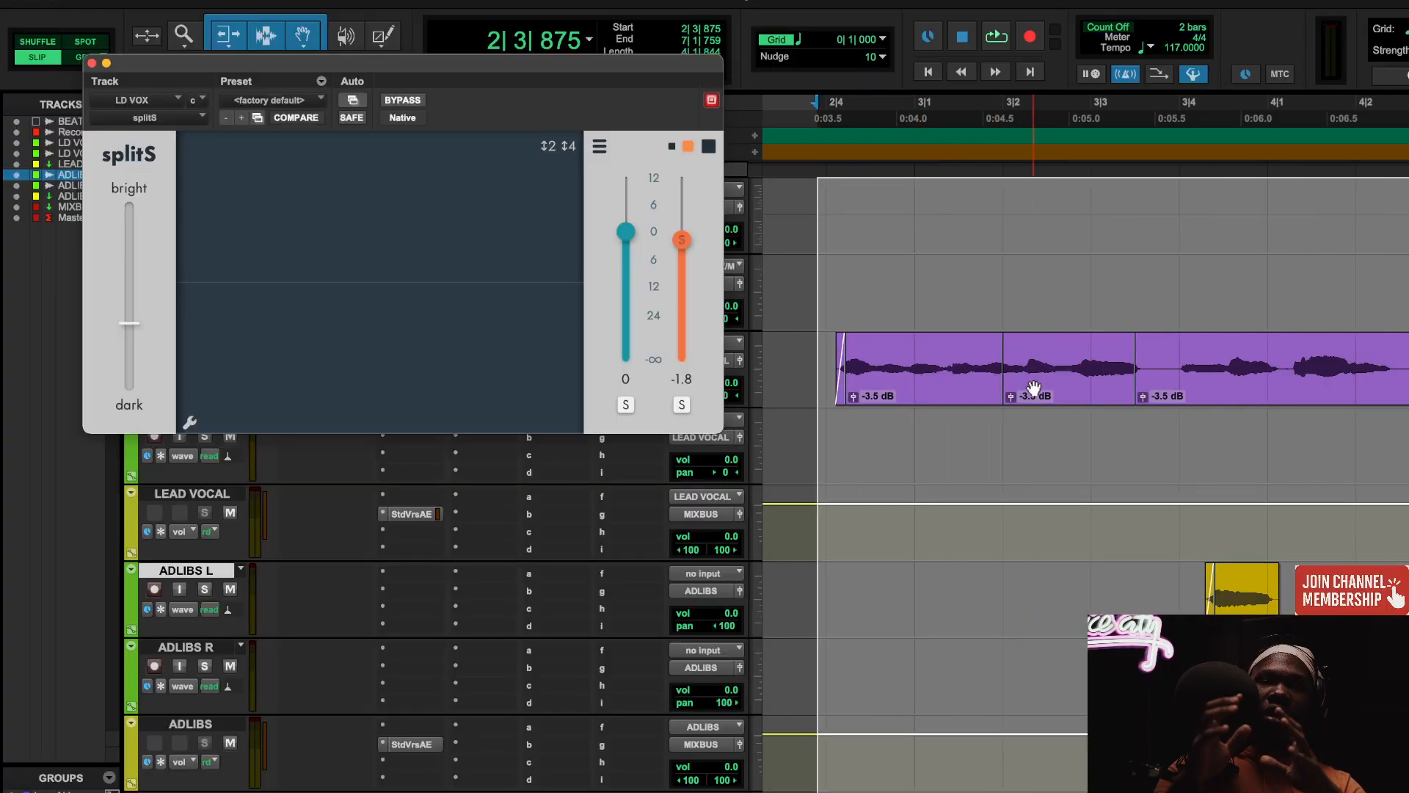
pyautogui.press('t')
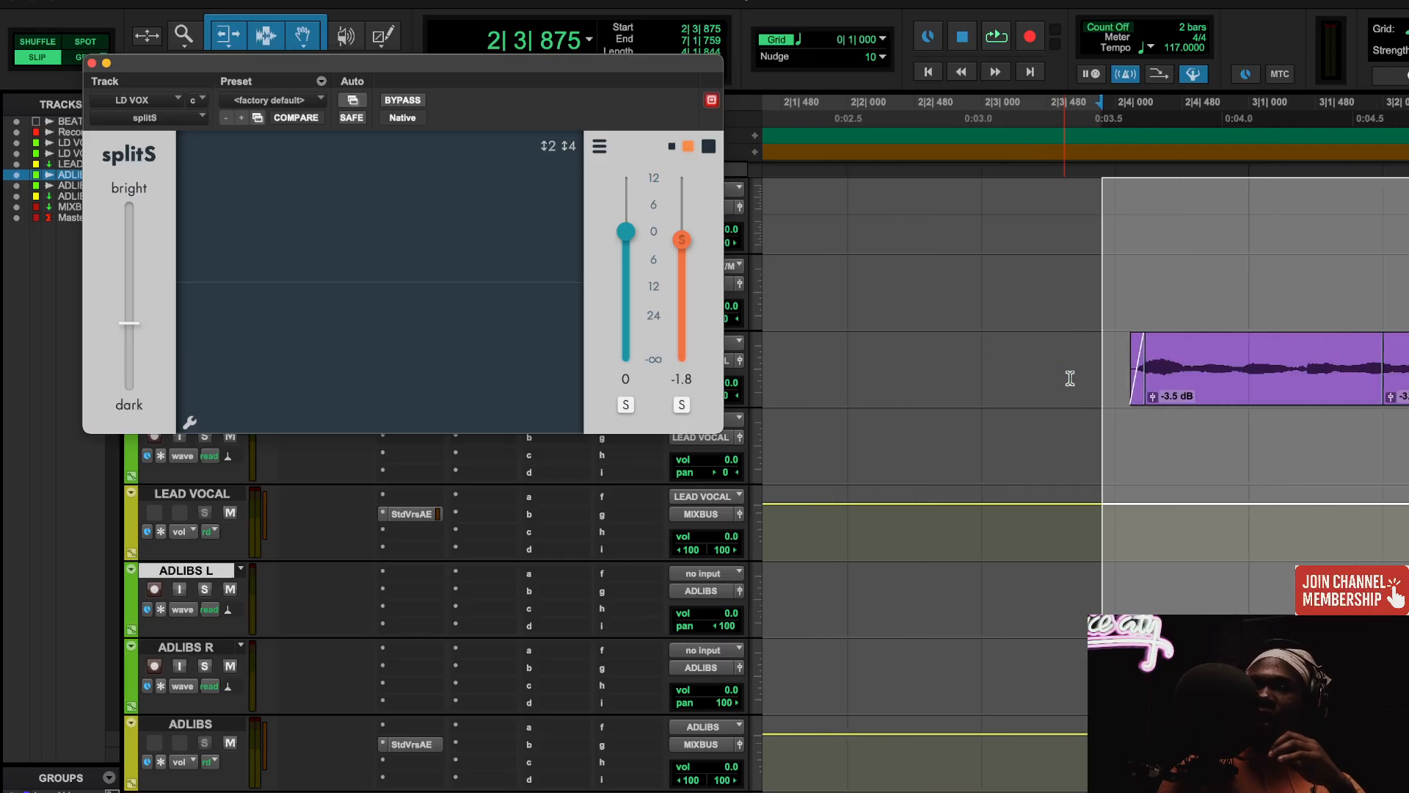
pyautogui.hscroll(3, 1084, 396)
pyautogui.hscroll(1, 1126, 376)
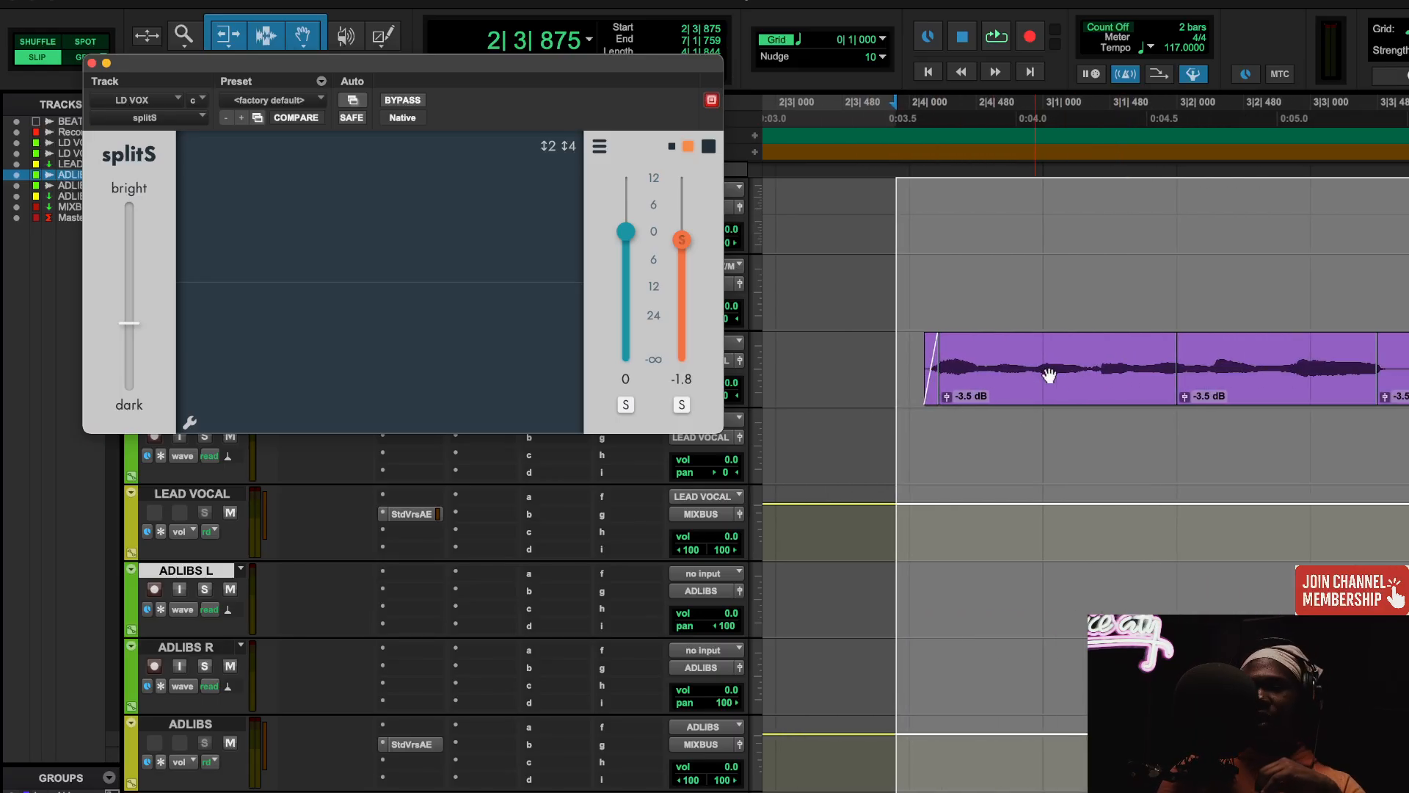
pyautogui.hscroll(15, 1049, 375)
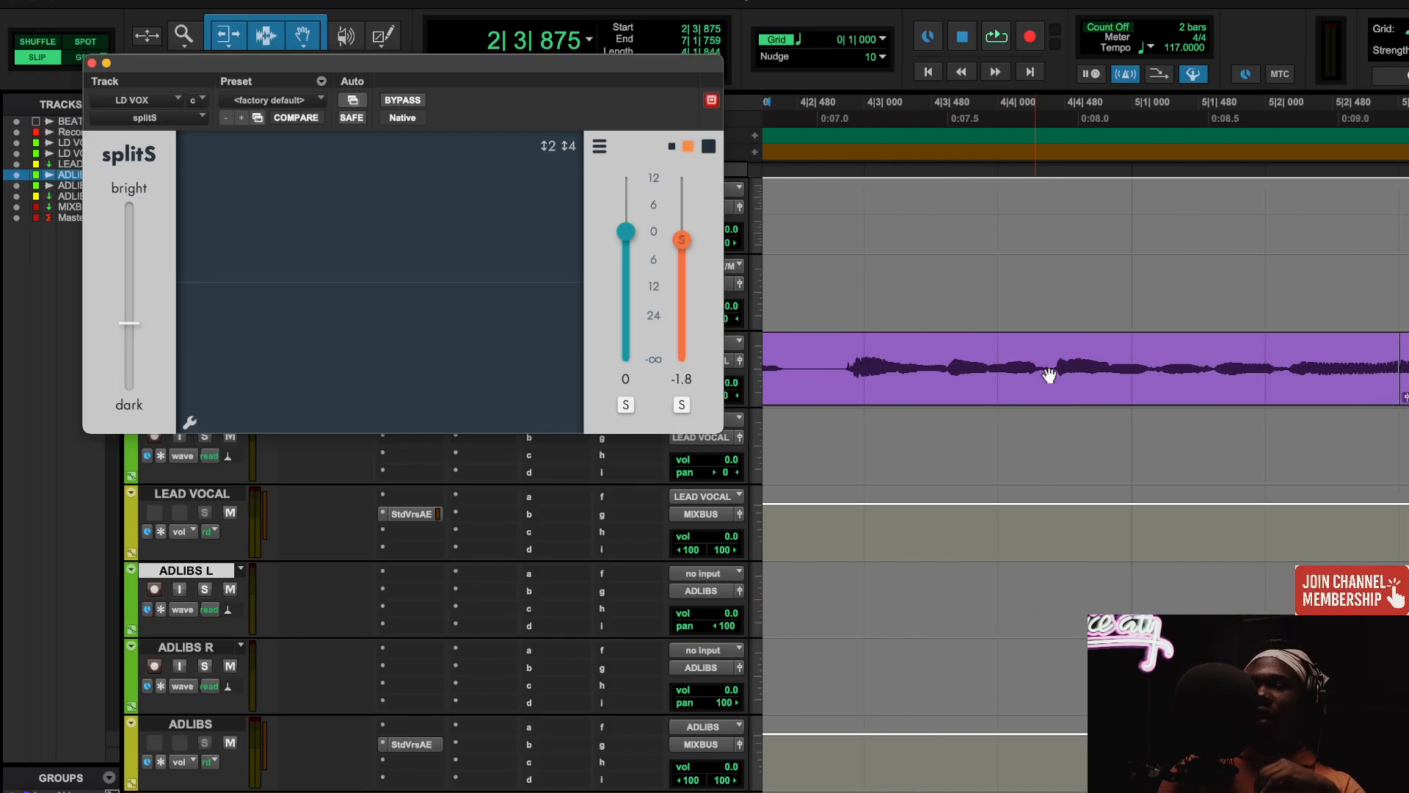
pyautogui.press('r')
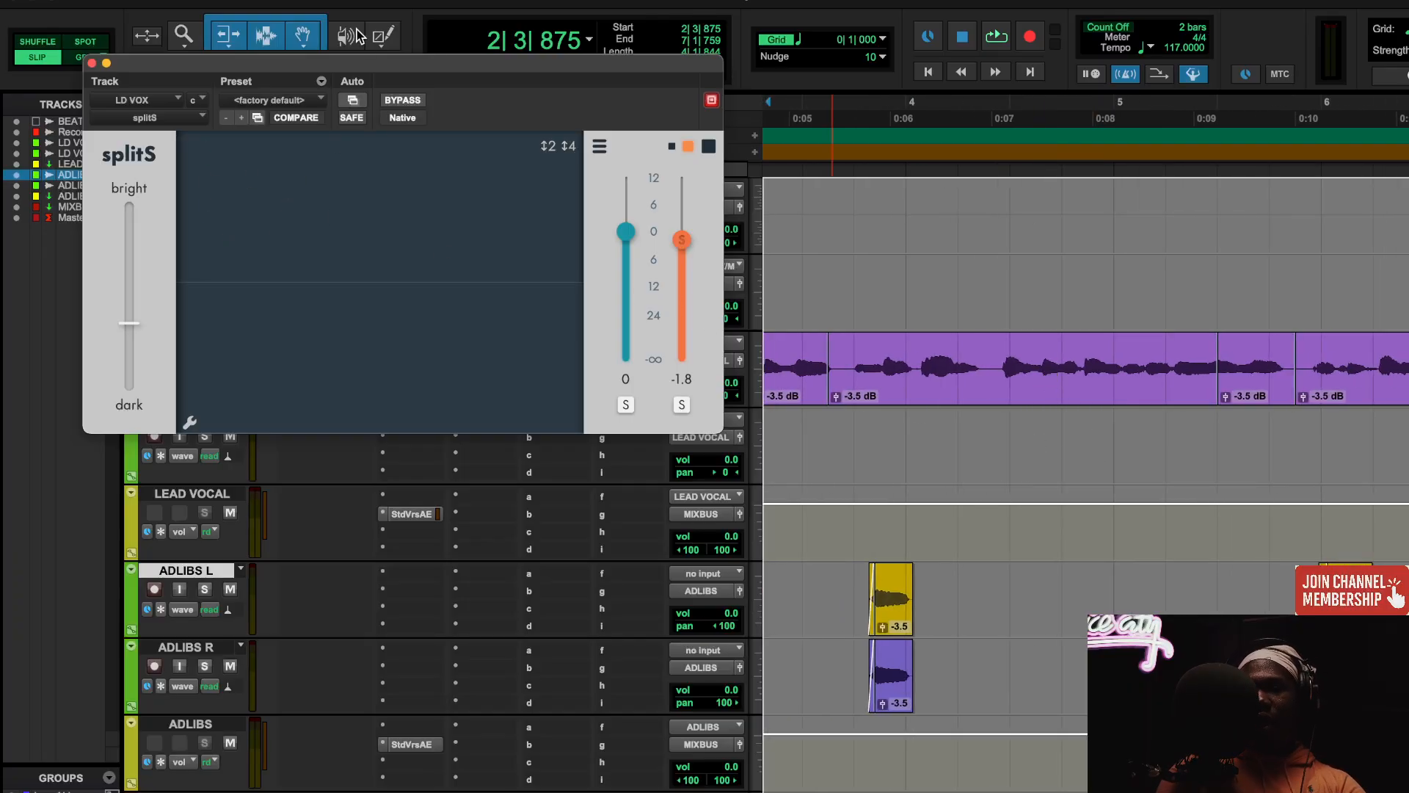
pyautogui.scroll(-5, 960, 339)
pyautogui.scroll(3, 960, 339)
pyautogui.hscroll(-5, 960, 339)
pyautogui.hscroll(3, 960, 339)
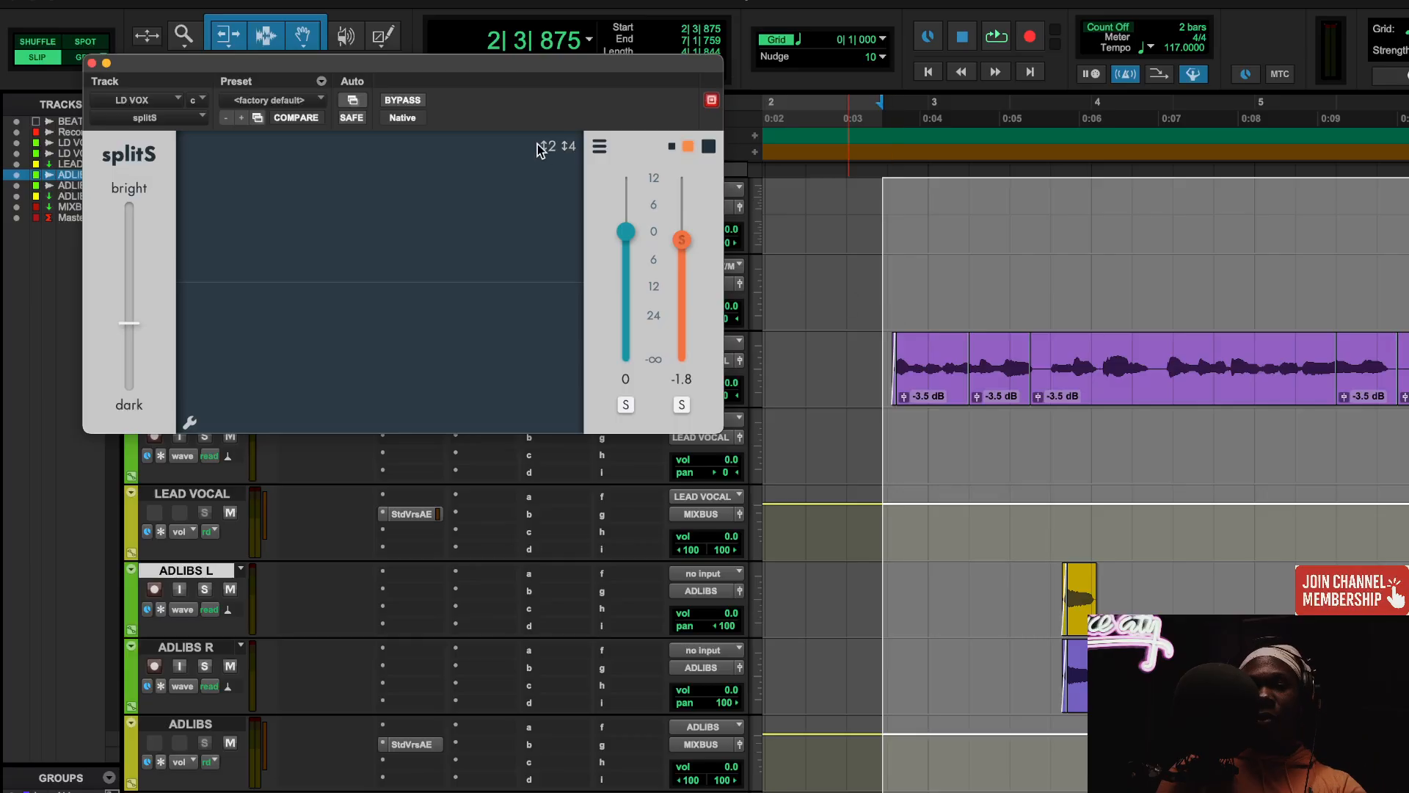
# - Play back the selected passage and mute the ADLIBS track
pyautogui.press('space')
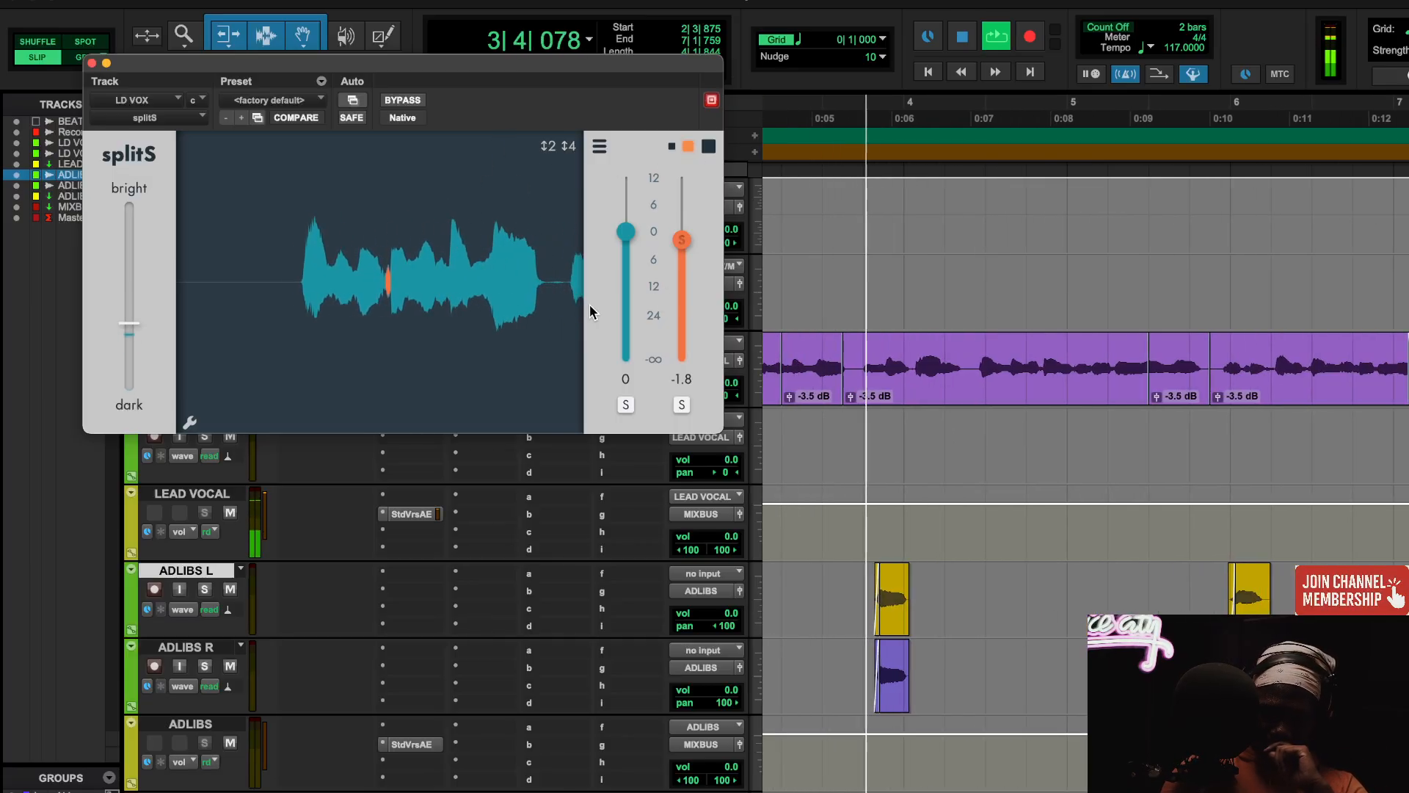
pyautogui.click(231, 744)
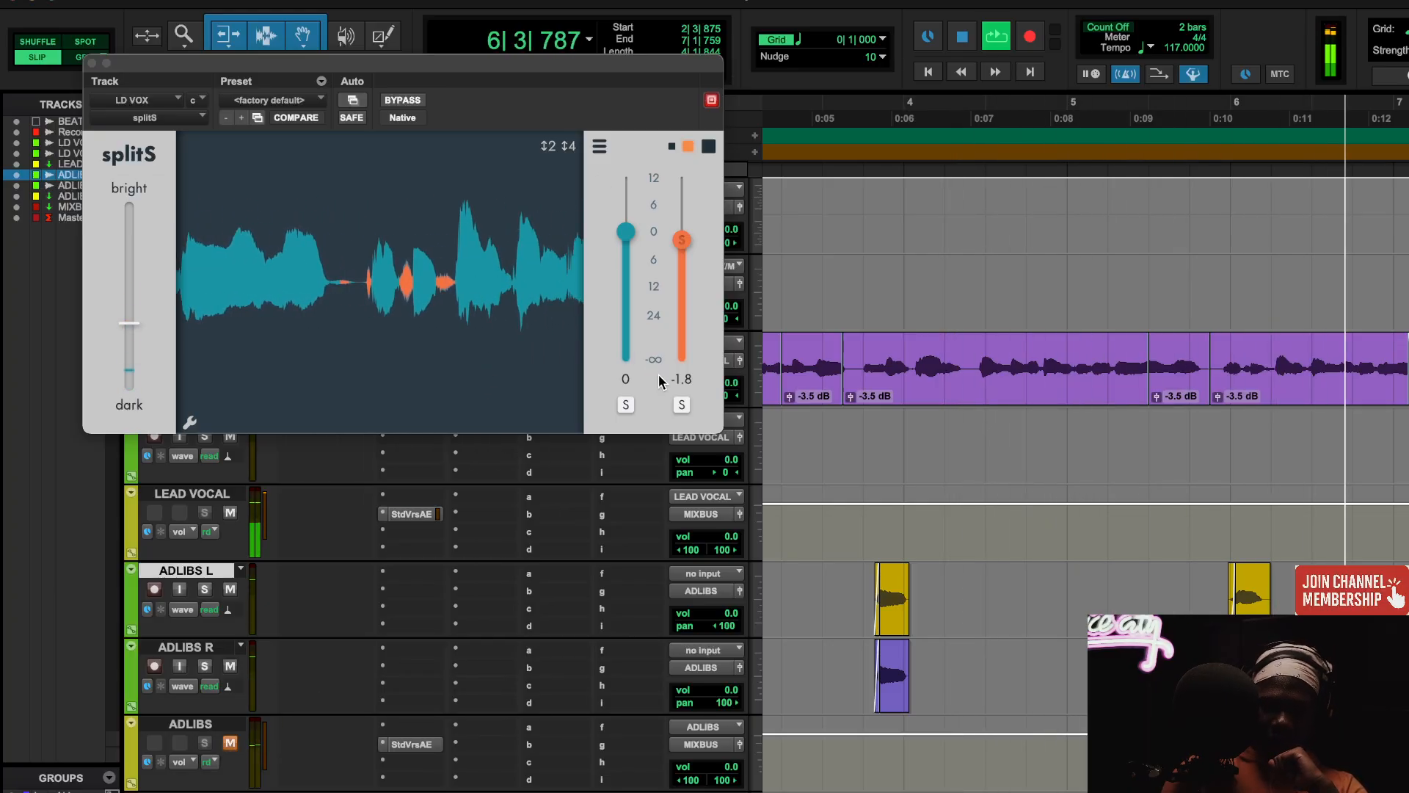
# - Audition the S channel alone in splitS, restore the full signal, stop playback and close the plug-in
pyautogui.click(682, 405)
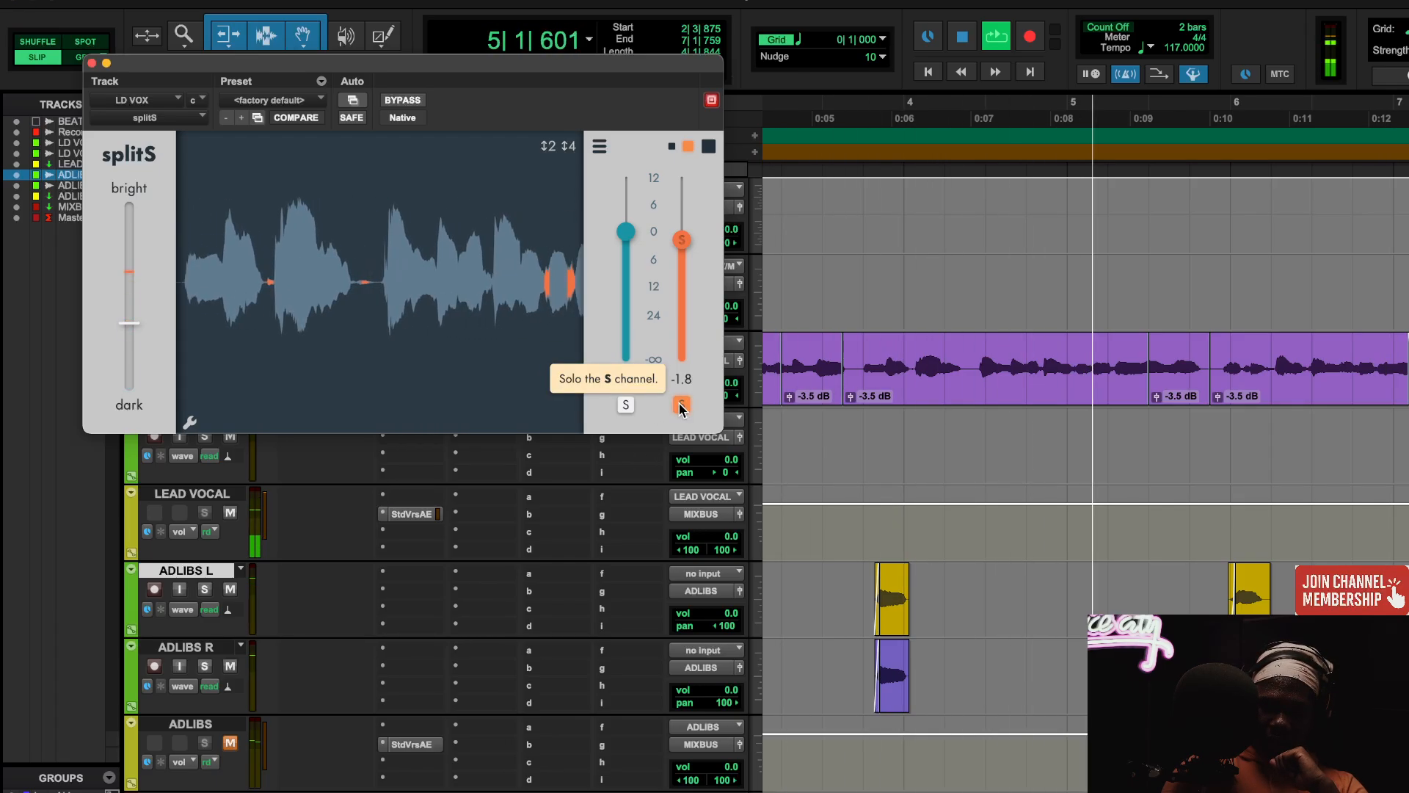
pyautogui.press('space')
pyautogui.click(681, 405)
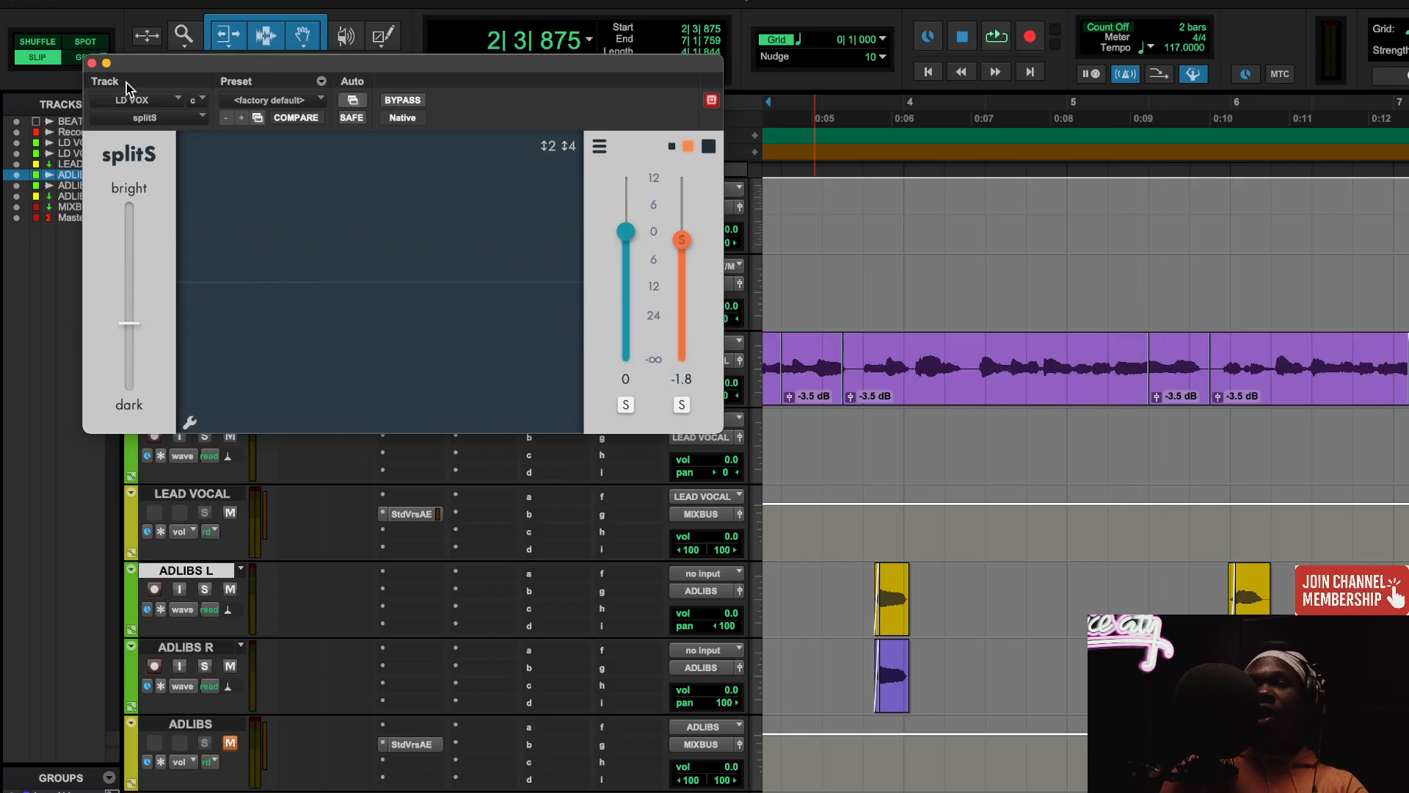
pyautogui.click(92, 63)
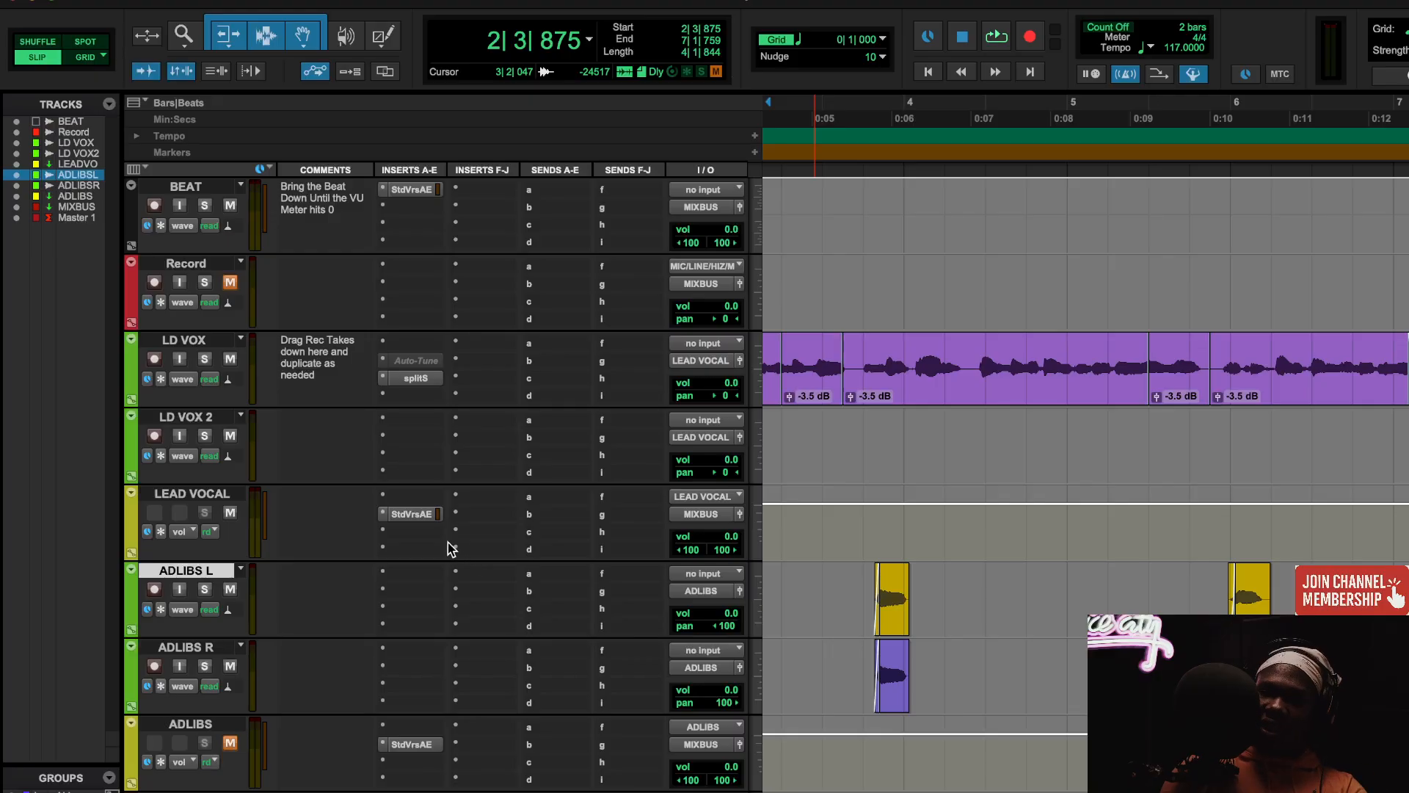
# - Open StudioVerse on the LEAD VOCAL track and compare its chain bypassed and active while the selection plays
pyautogui.click(431, 518)
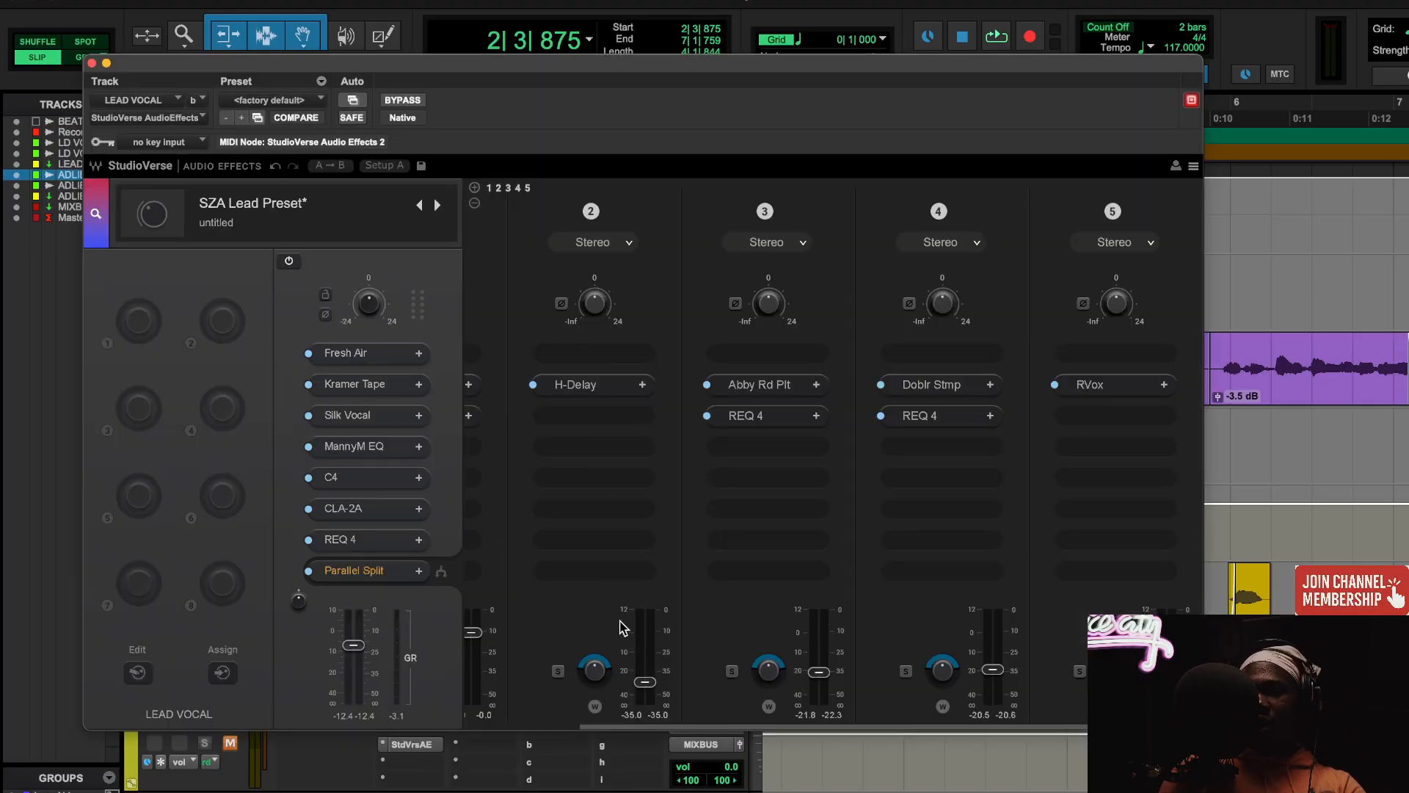
pyautogui.hscroll(-1, 621, 628)
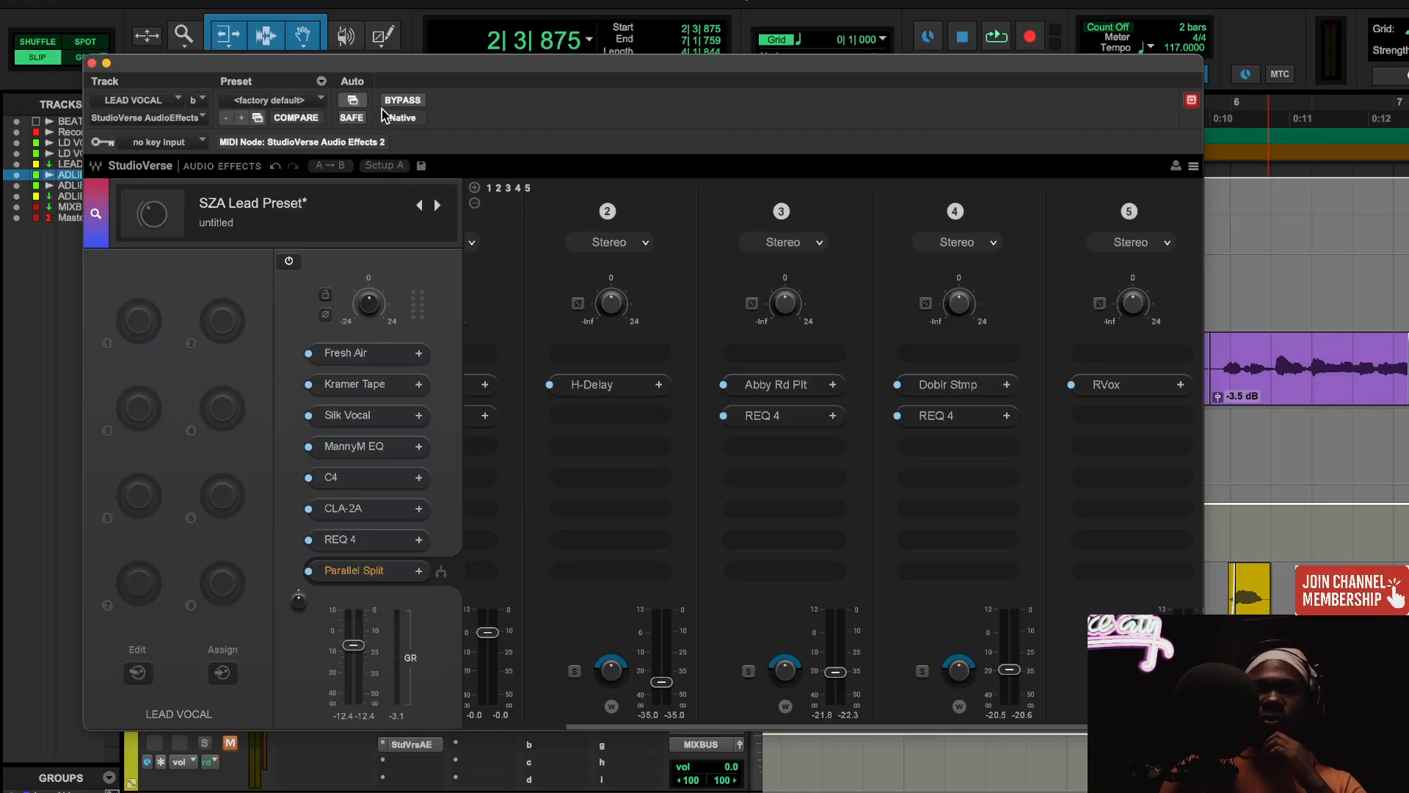
pyautogui.click(401, 101)
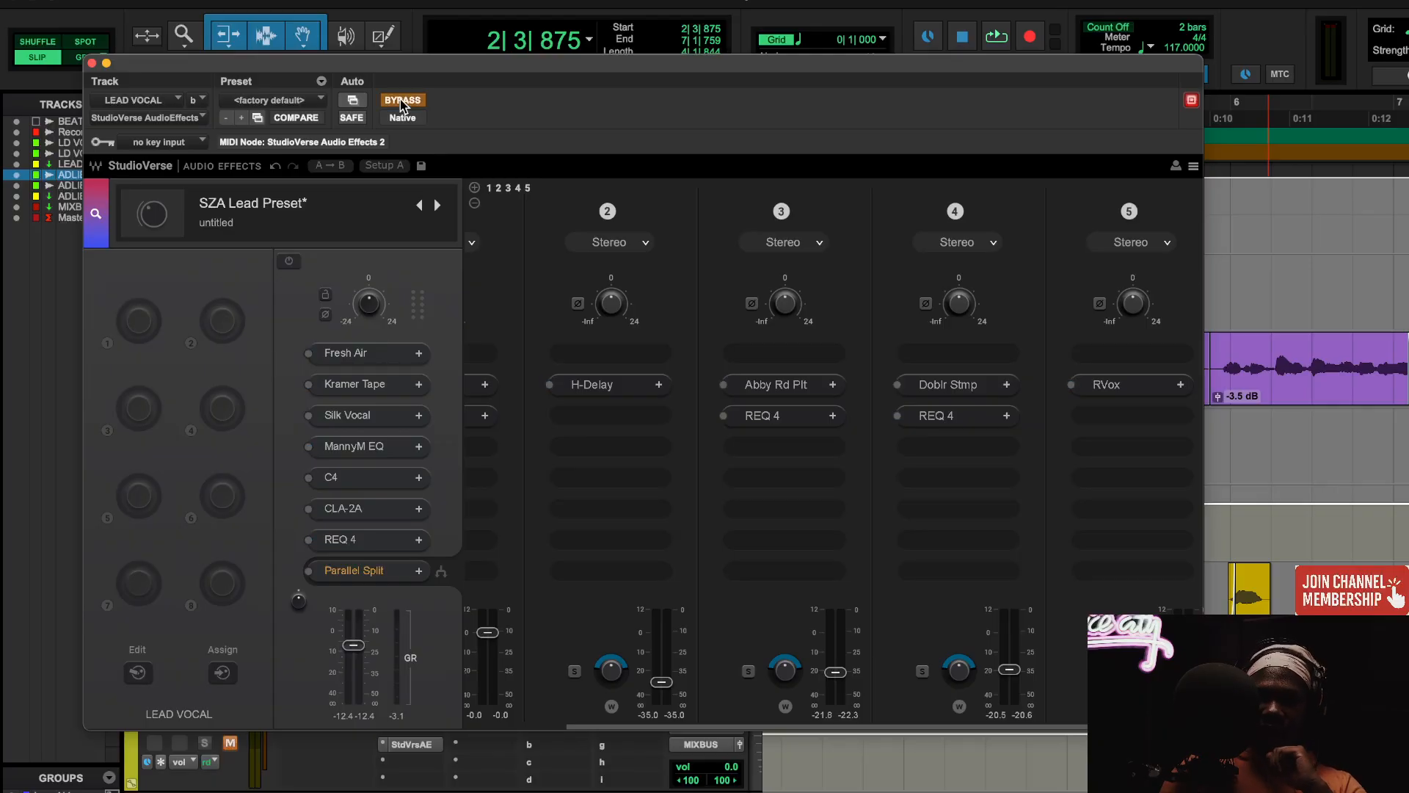
pyautogui.press('space')
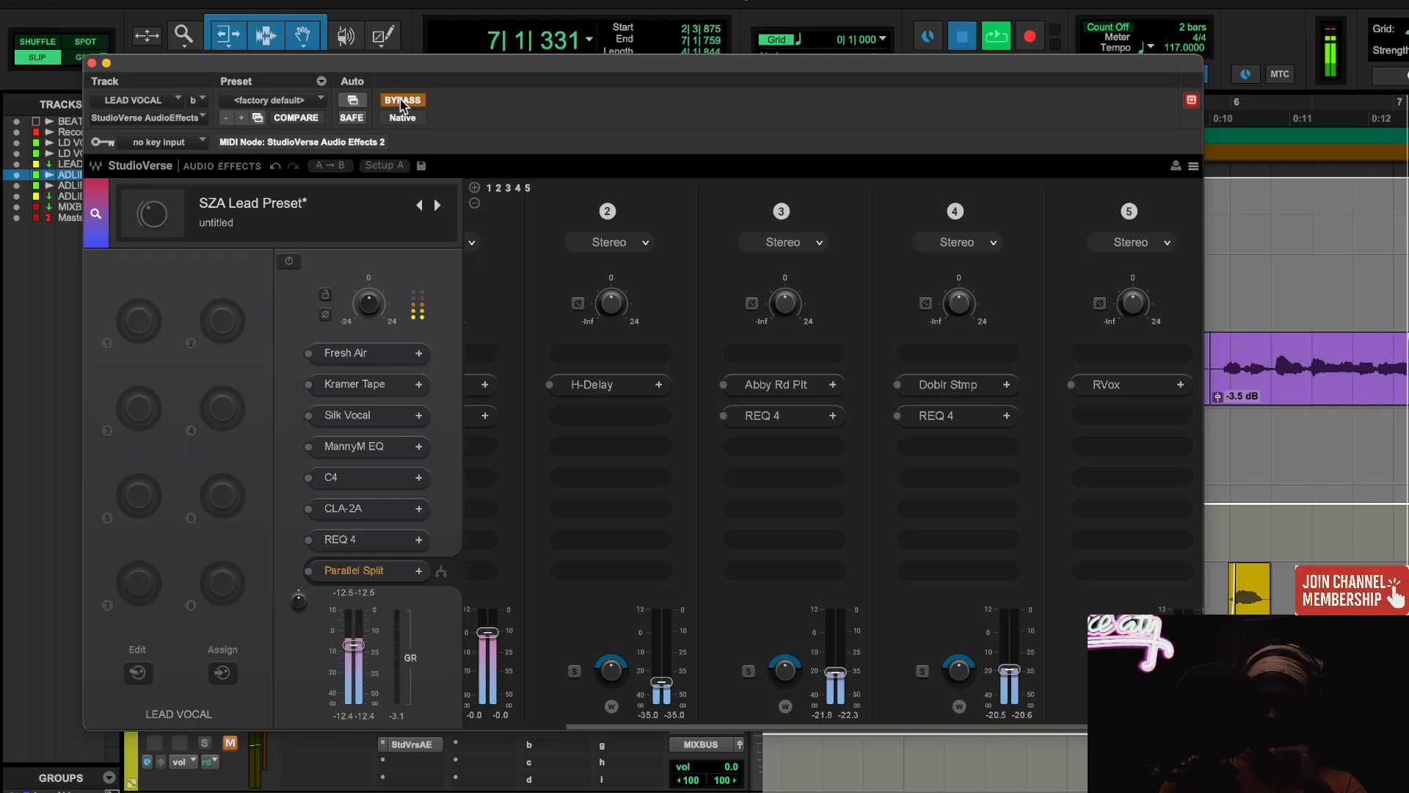
pyautogui.click(401, 102)
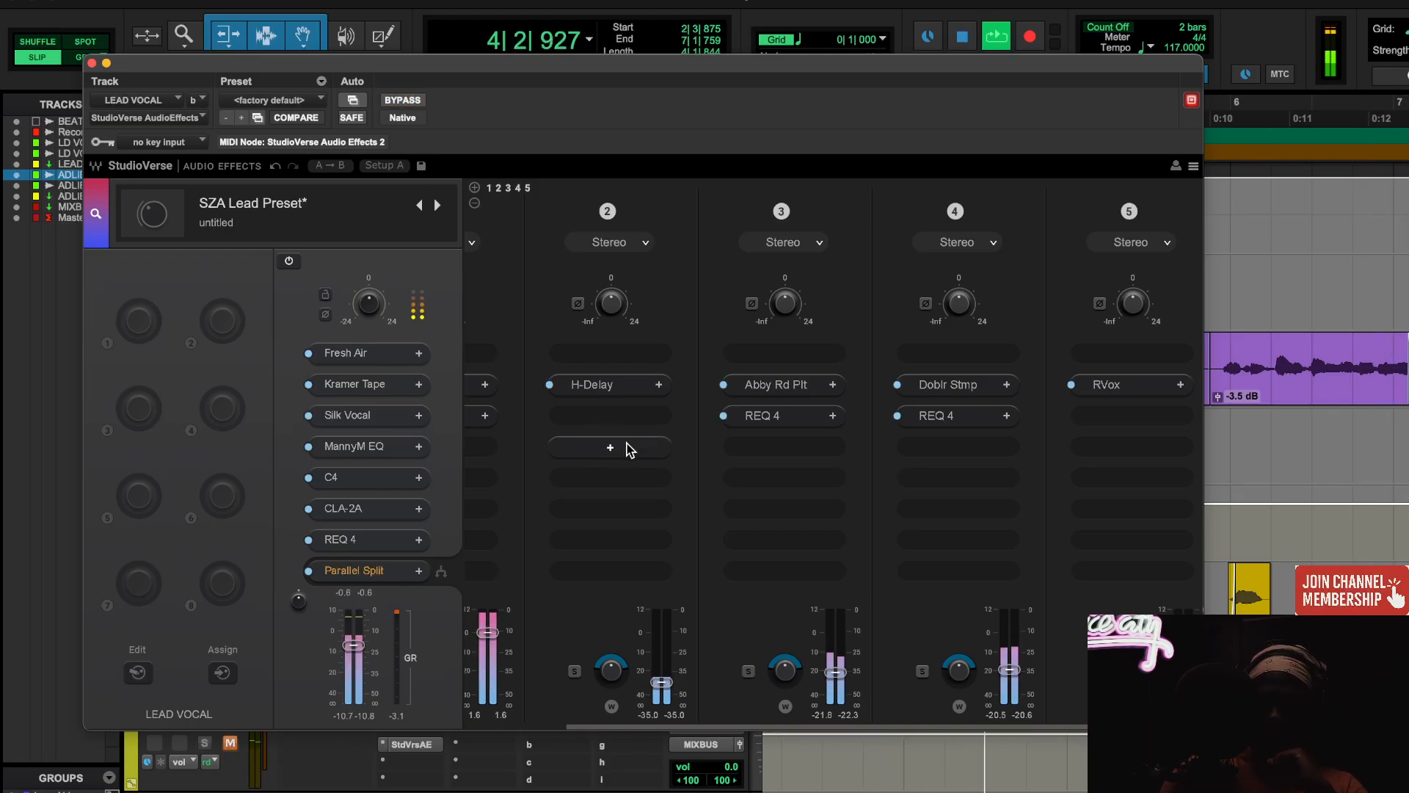
pyautogui.hscroll(-3, 627, 443)
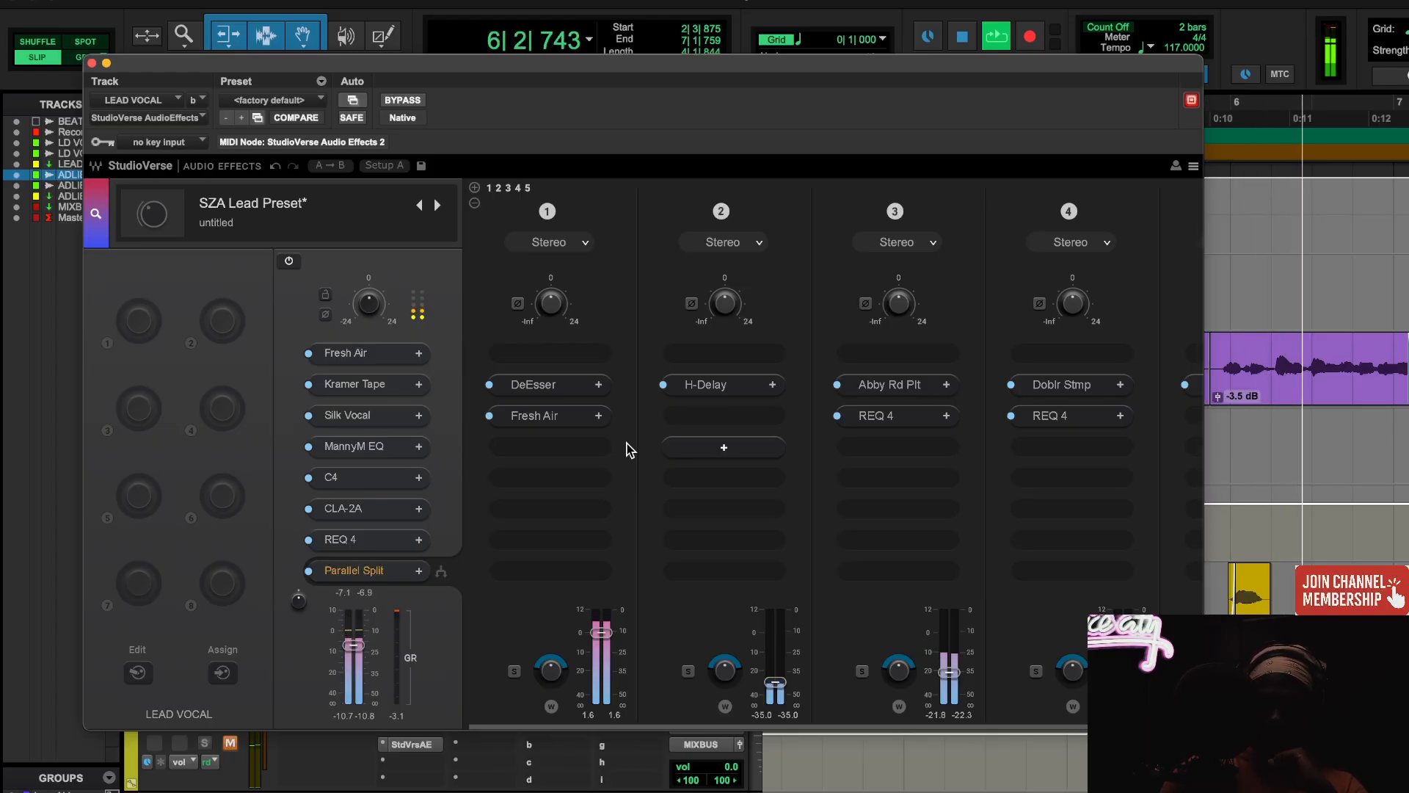
pyautogui.press('space')
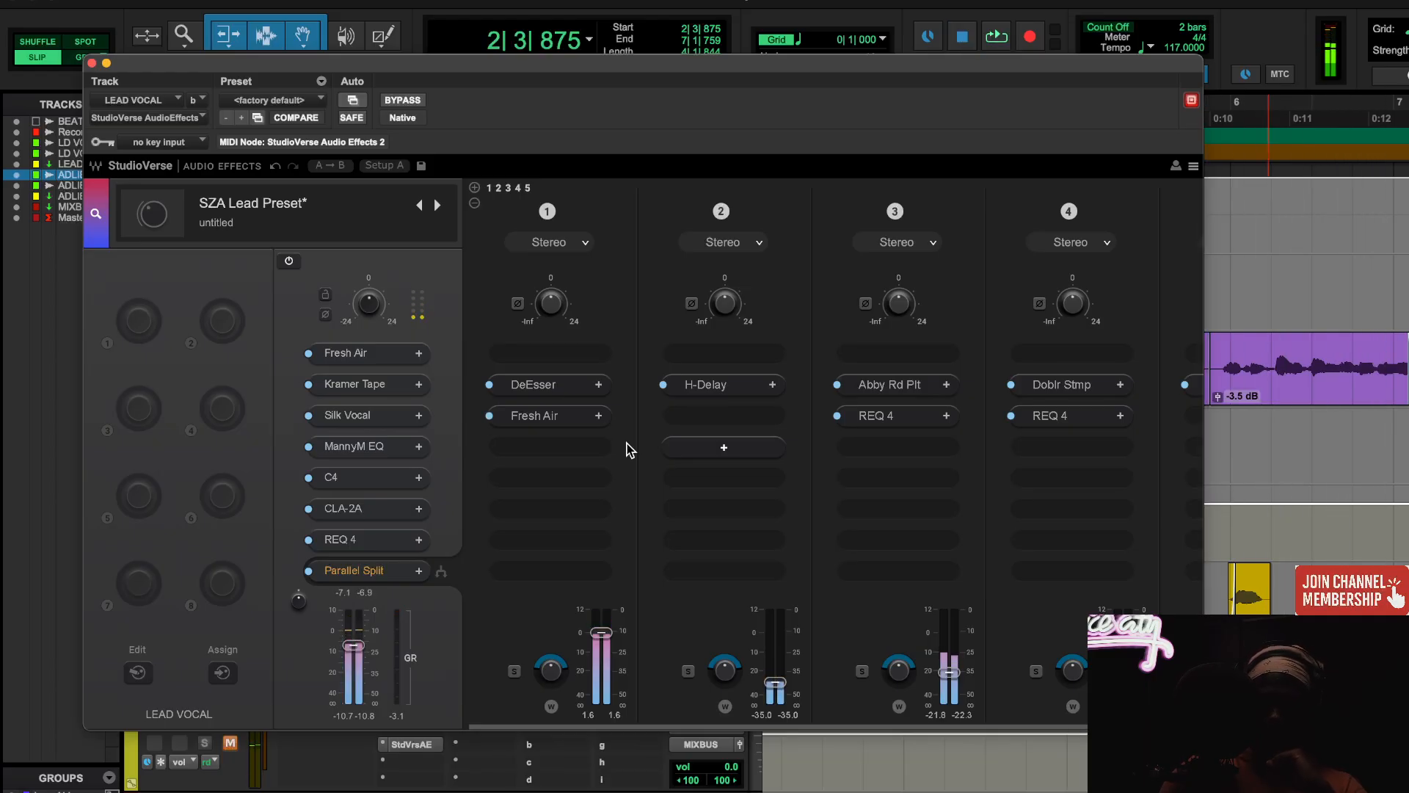
# - Review Fresh Air in the lead vocal chain's first slot and compare the vocal with it off and on during playback
pyautogui.click(345, 353)
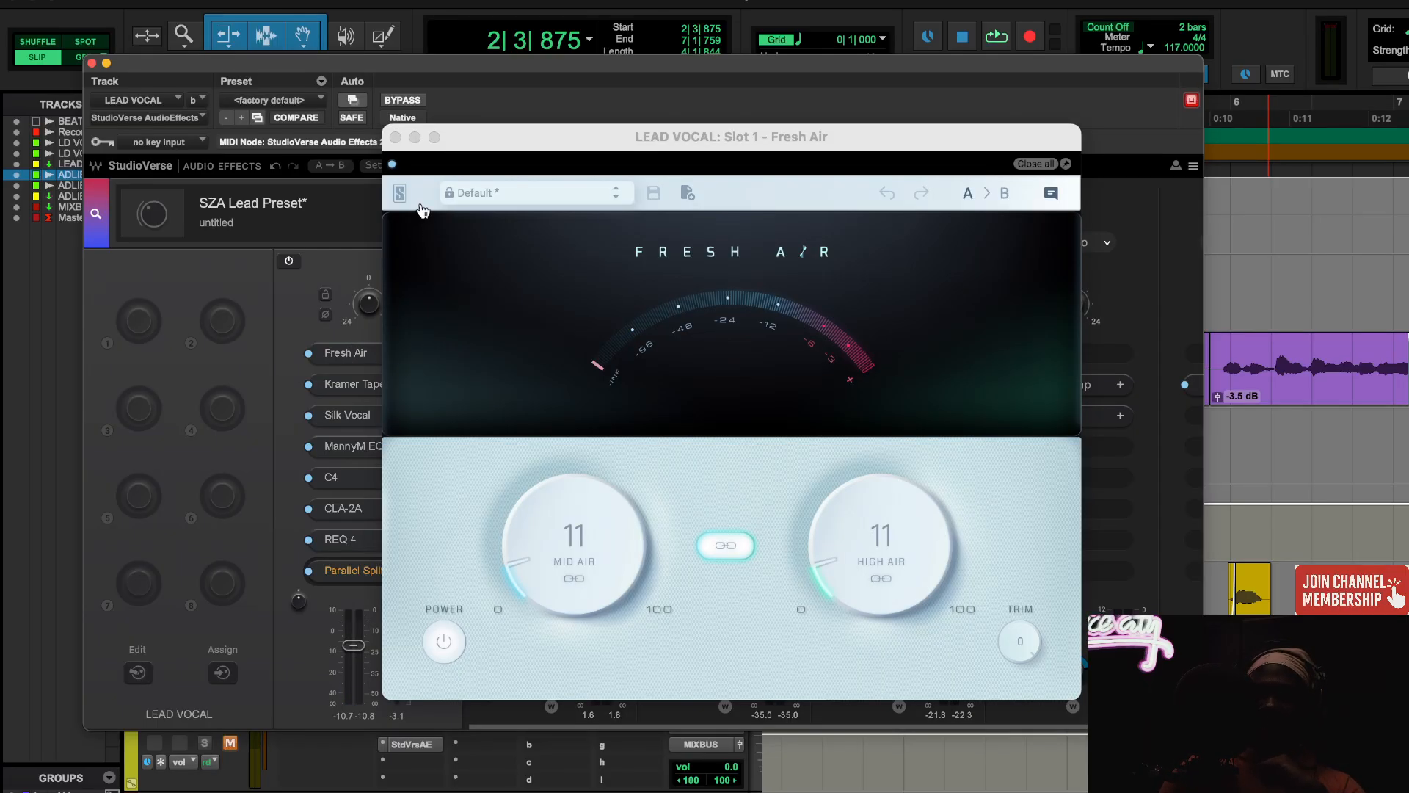
pyautogui.click(395, 138)
pyautogui.click(354, 357)
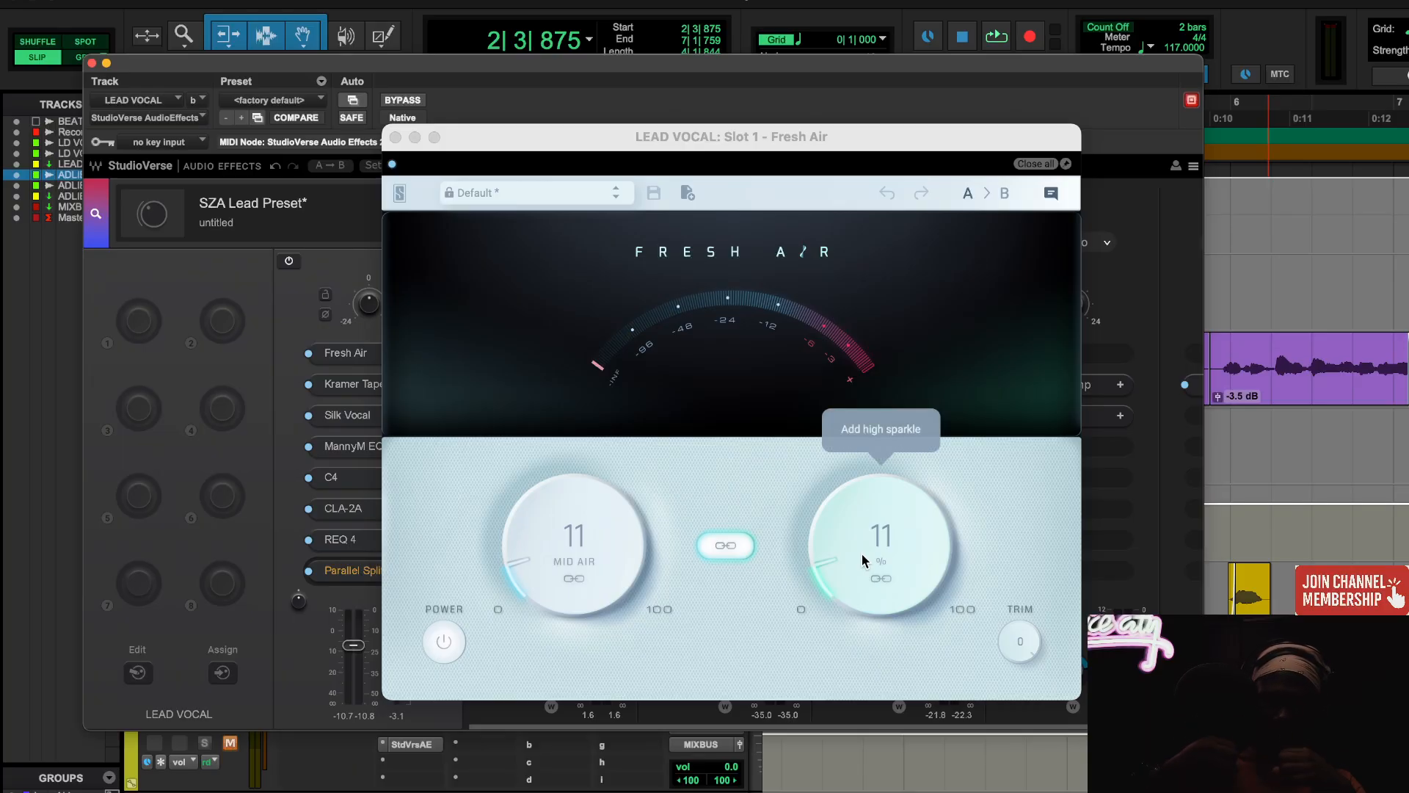
pyautogui.press('space')
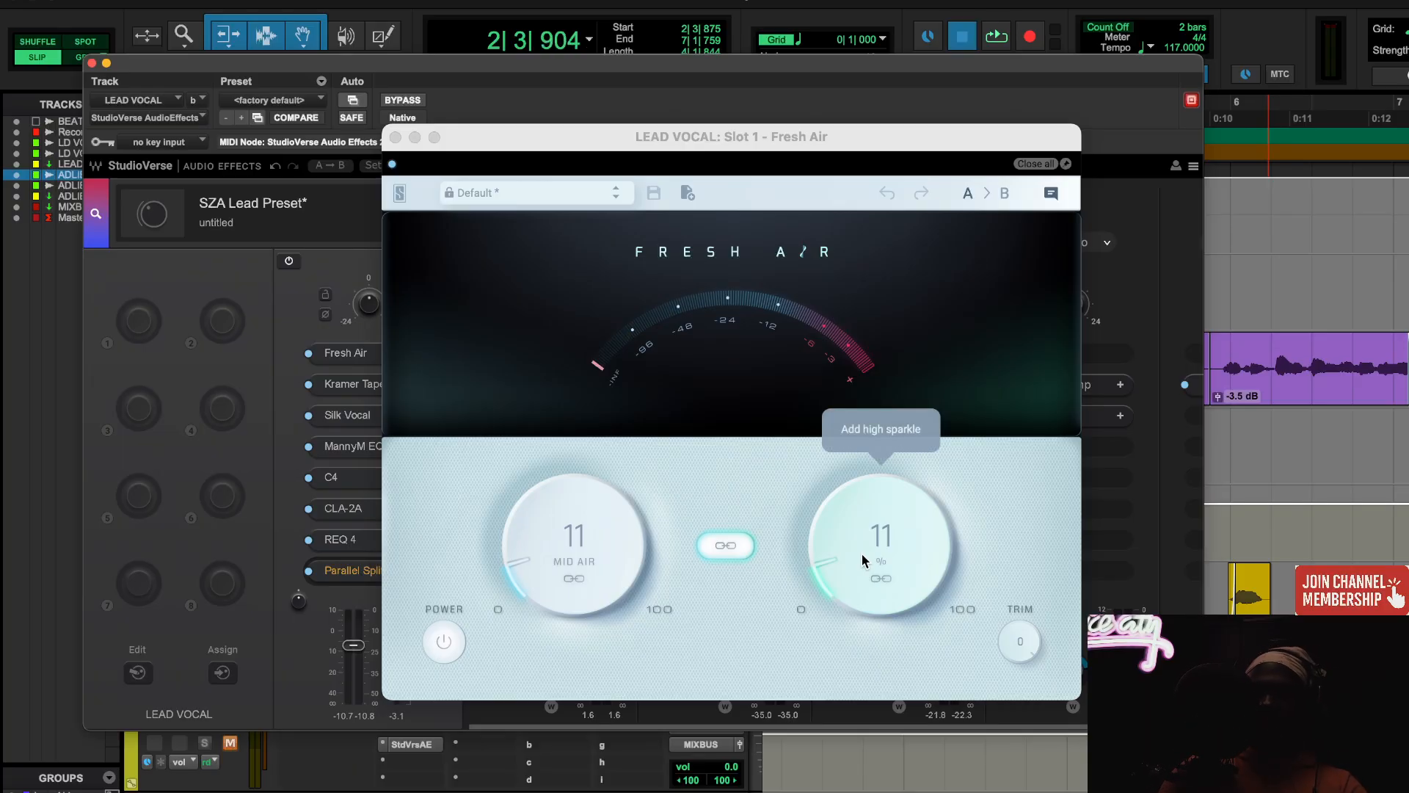
pyautogui.click(393, 165)
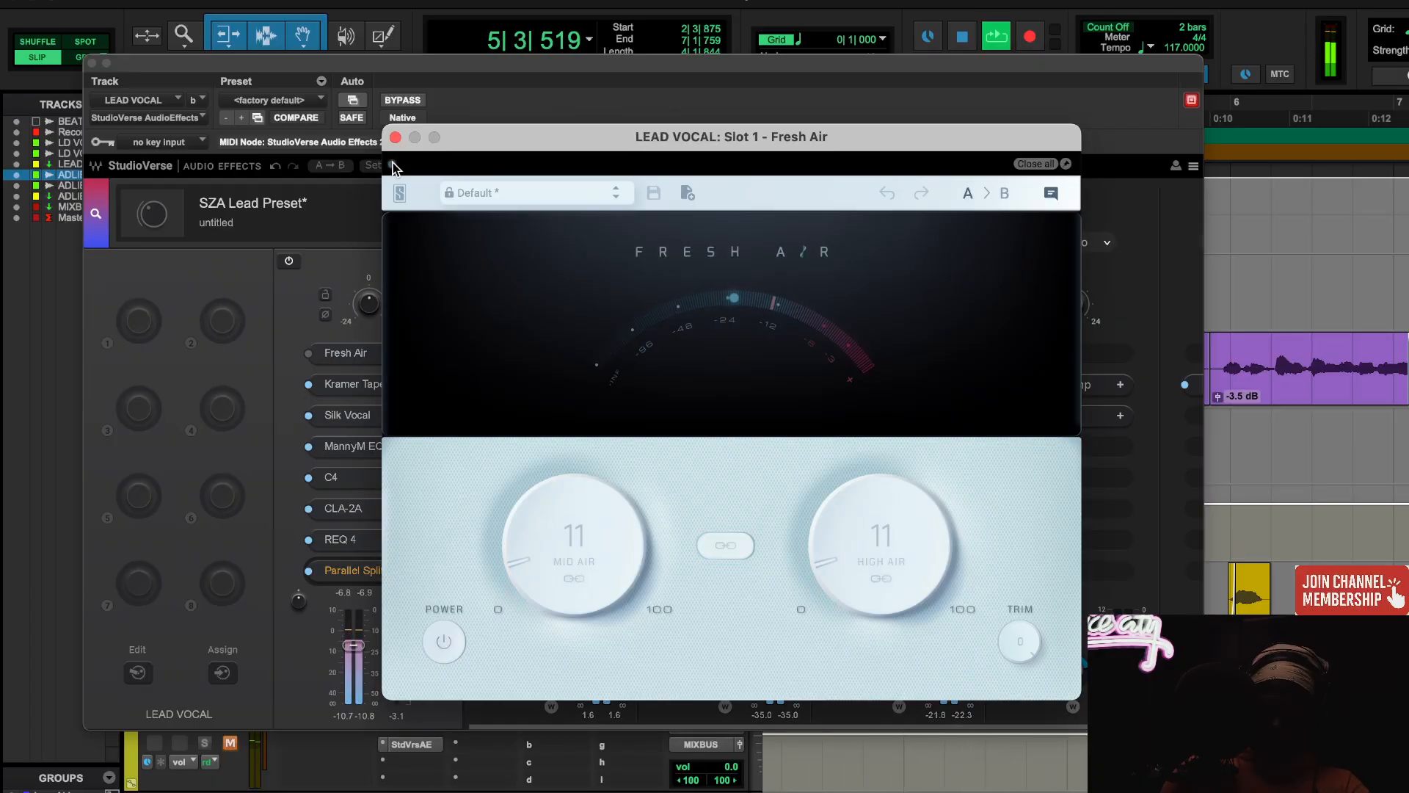
pyautogui.click(393, 164)
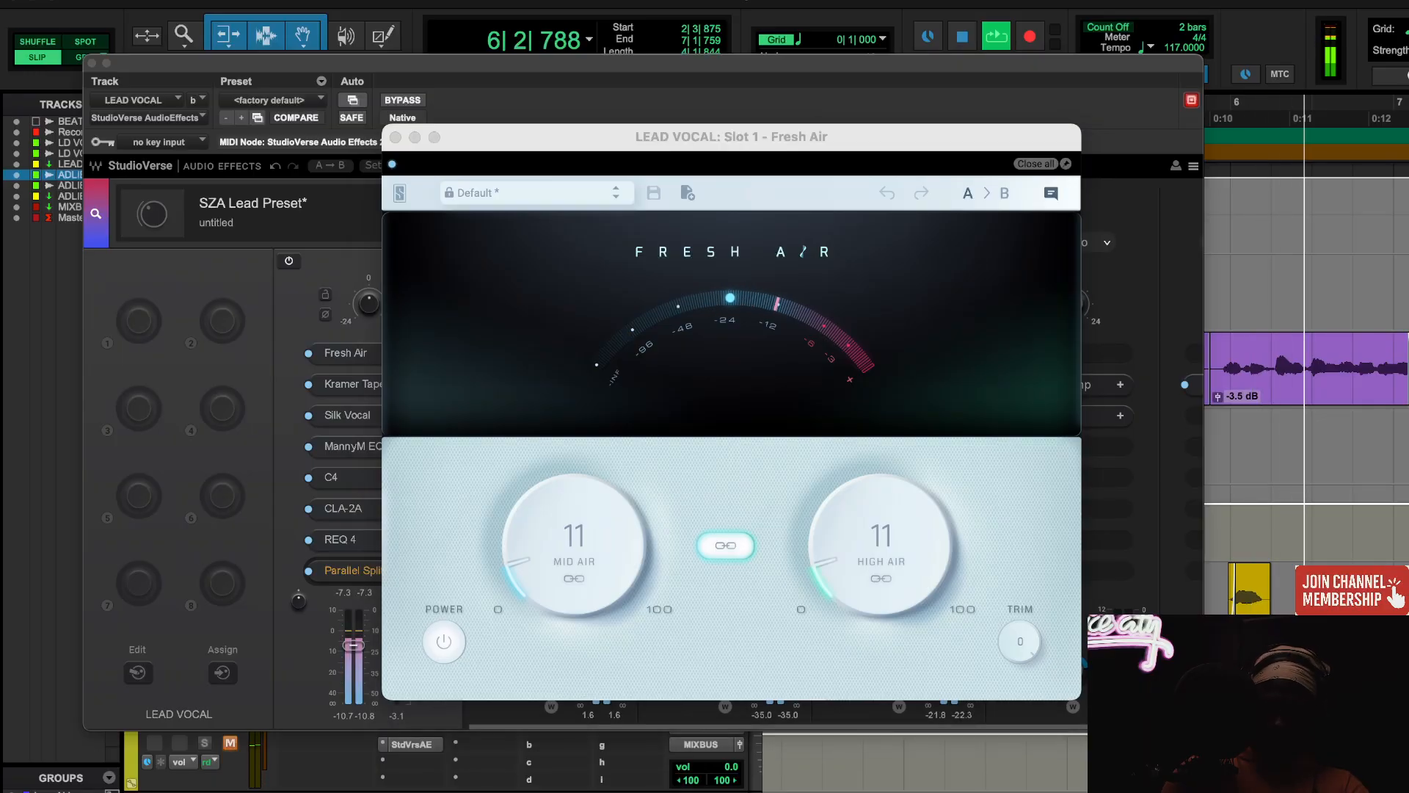
pyautogui.click(396, 137)
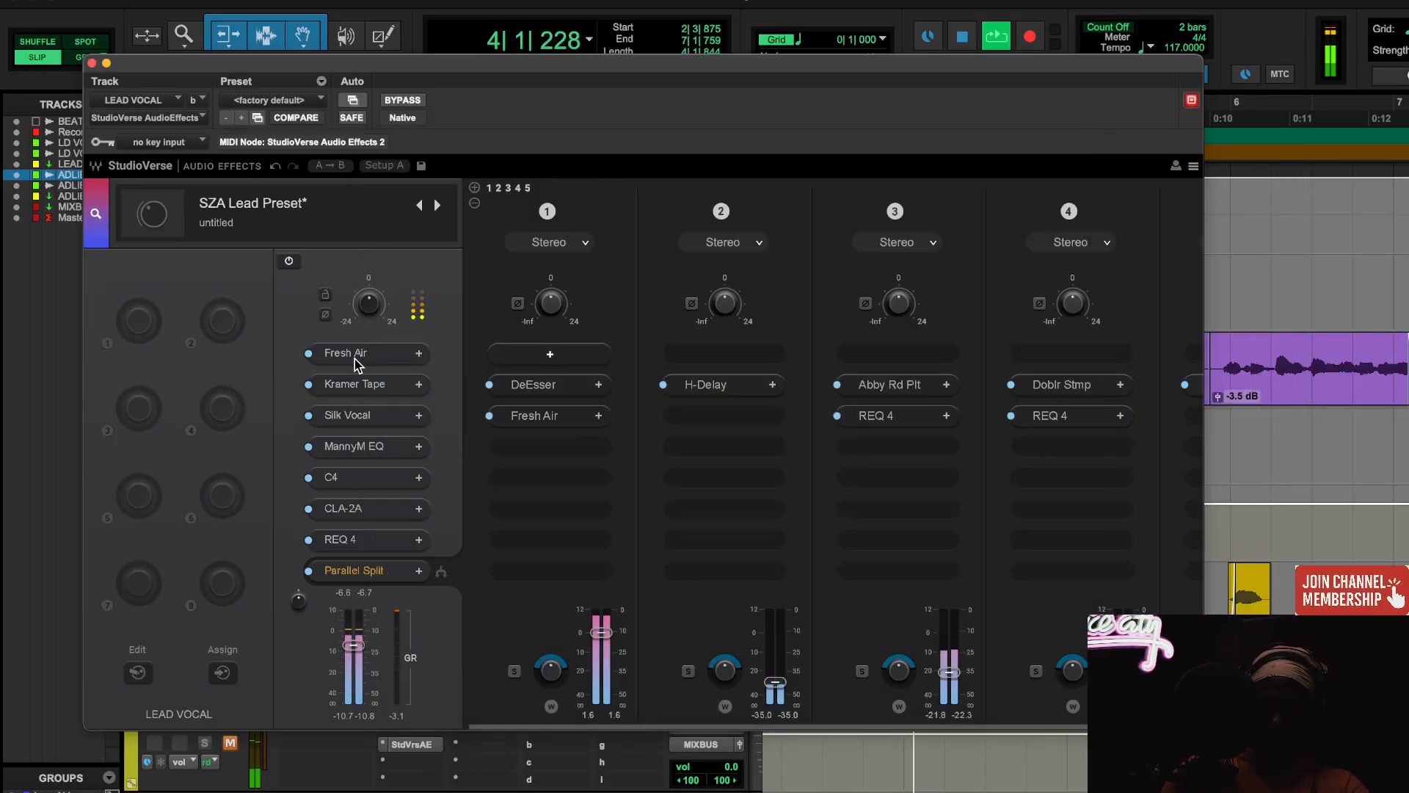
pyautogui.click(354, 355)
pyautogui.click(392, 166)
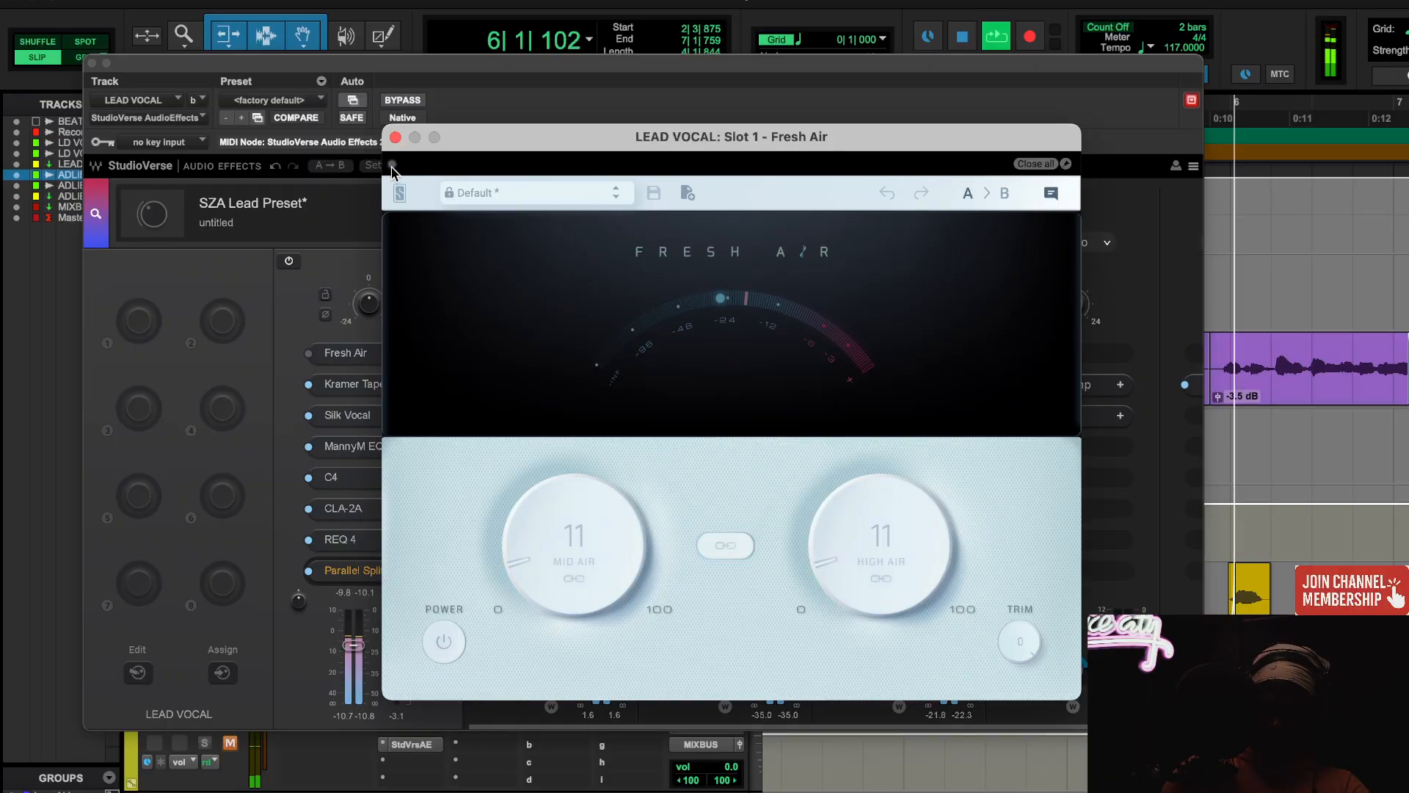
pyautogui.click(393, 166)
pyautogui.click(396, 137)
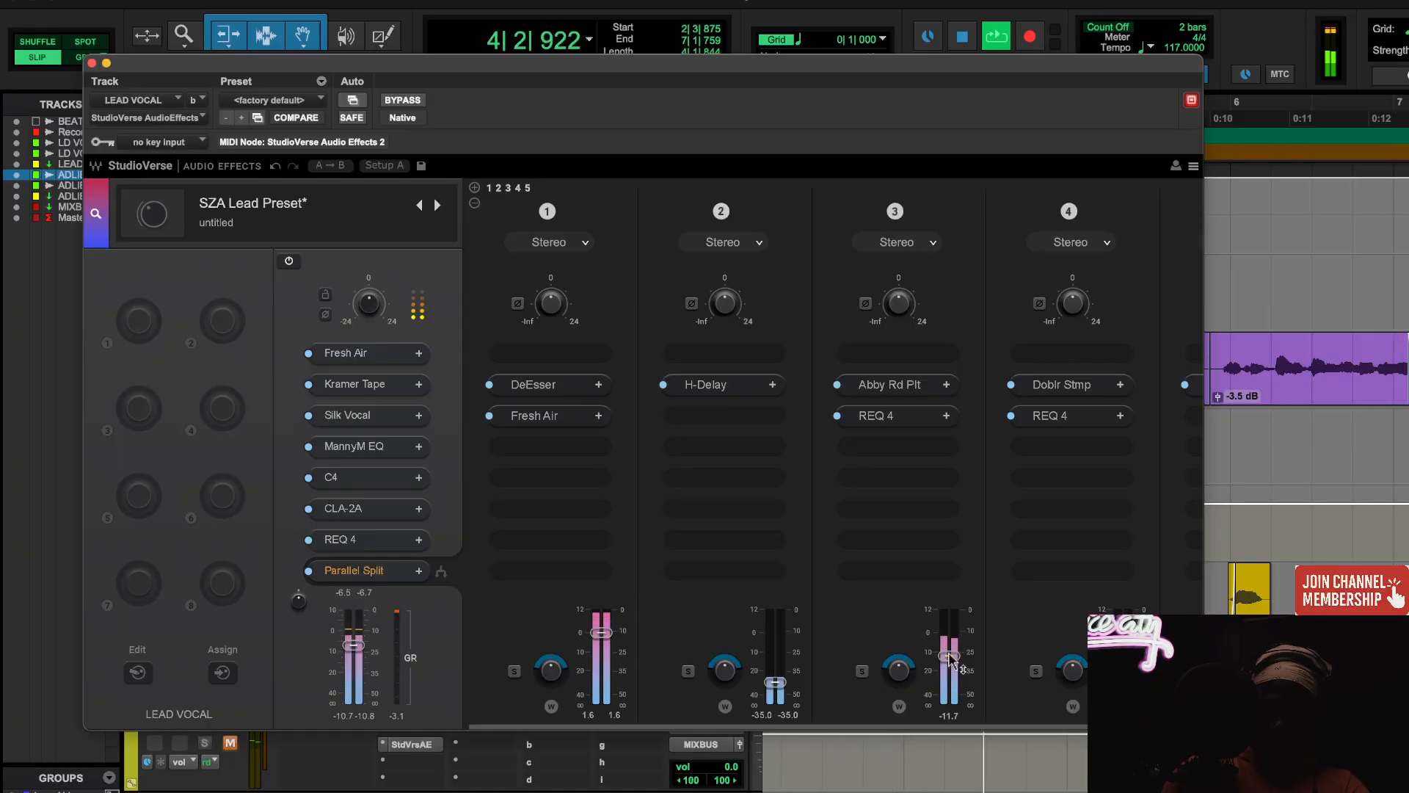
# - Open Kramer Tape from the lead vocal chain's second slot, stop playback and reposition the plug-in window
pyautogui.click(371, 384)
pyautogui.press('space')
pyautogui.moveTo(750, 146); pyautogui.dragTo(711, 167)
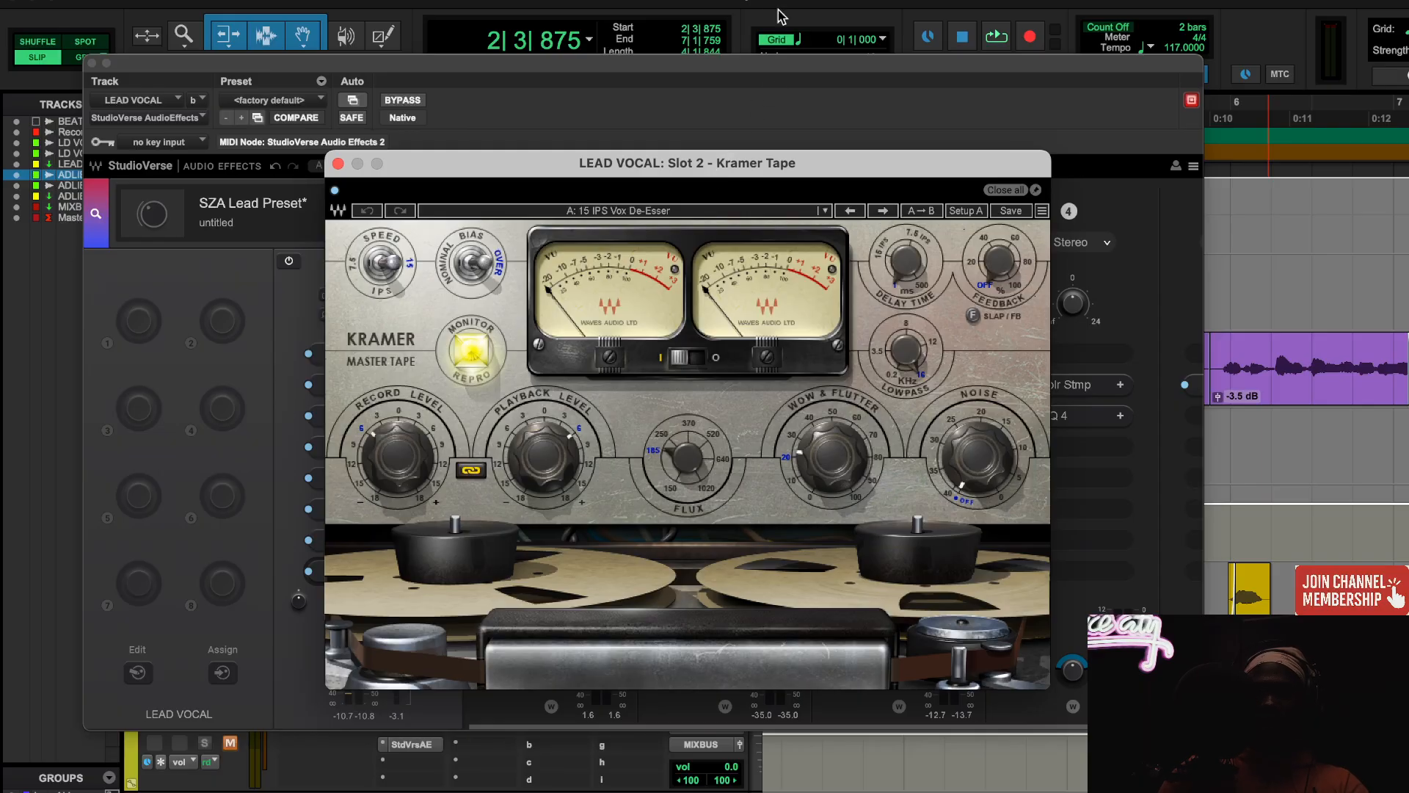
# - Switch the Kramer Tape bias back and forth between Nominal and Over, ending on Over
pyautogui.click(473, 263)
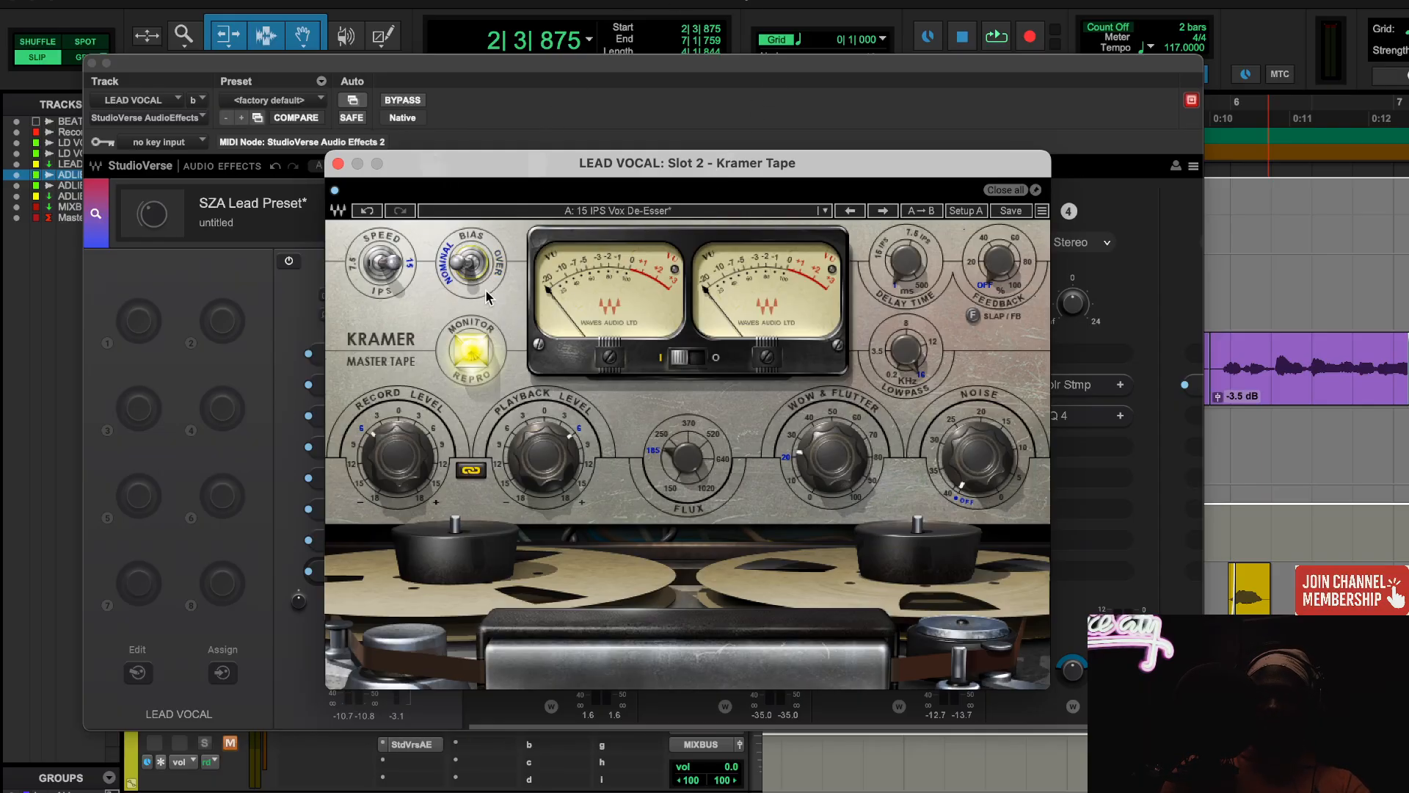
pyautogui.click(488, 262)
pyautogui.click(490, 262)
pyautogui.click(490, 261)
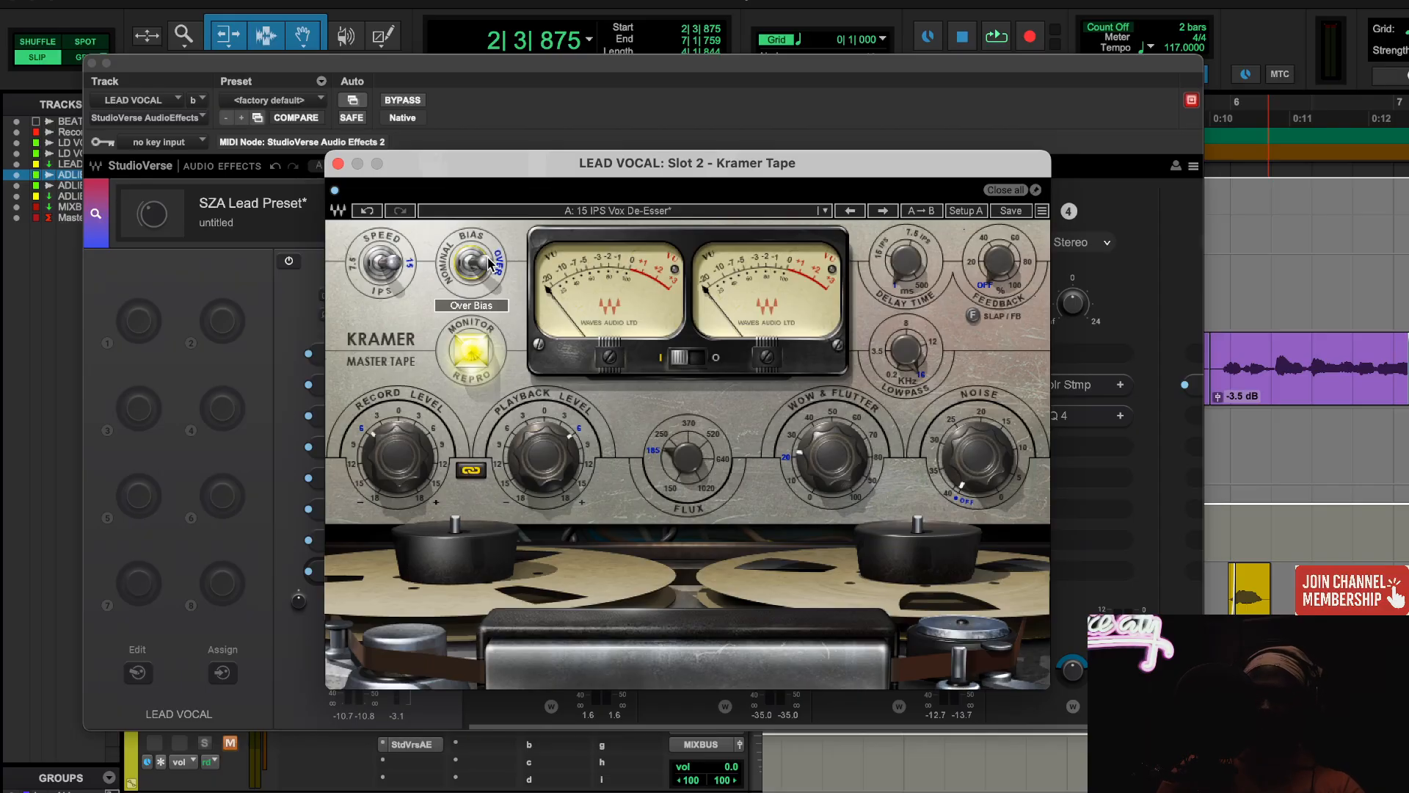
pyautogui.click(458, 262)
pyautogui.click(479, 261)
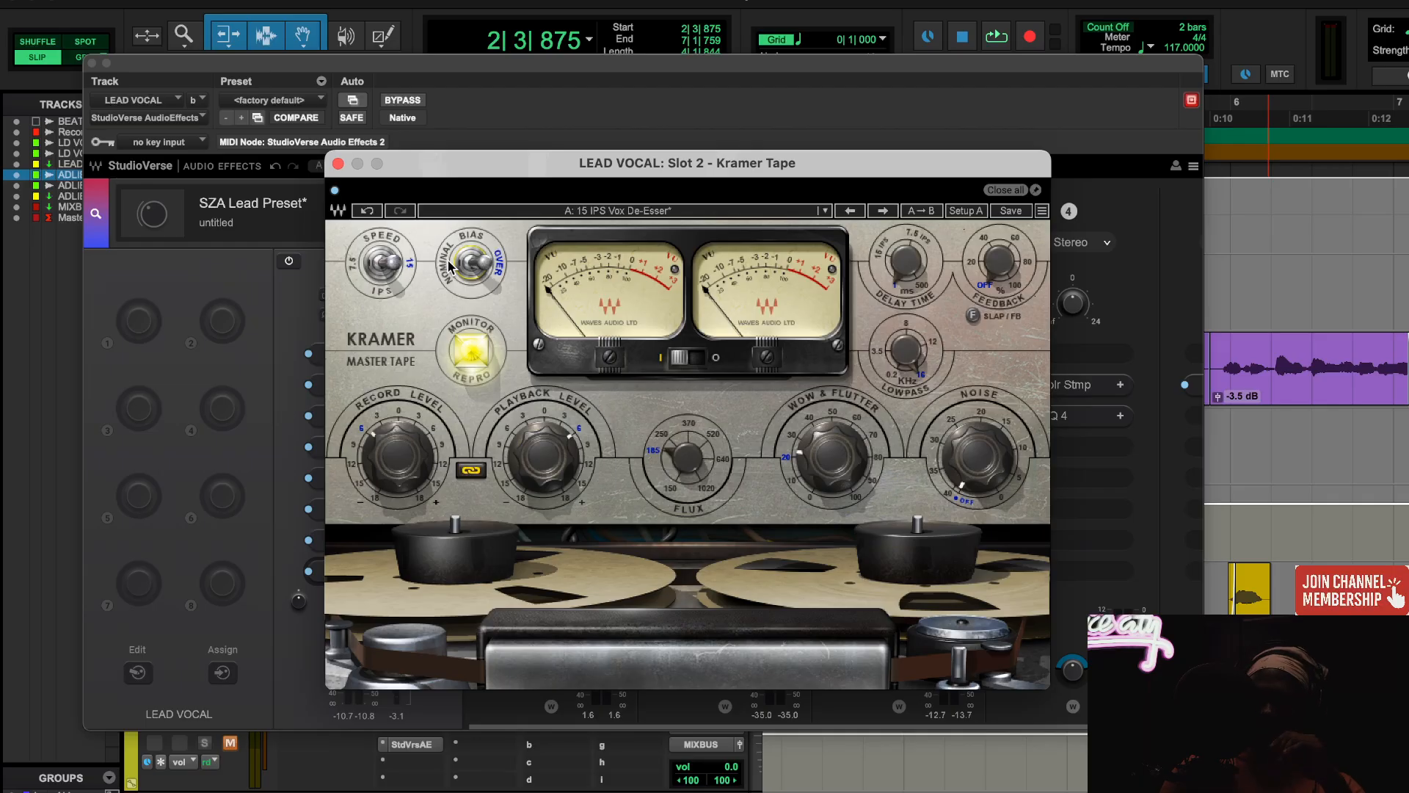
# - Switch the Kramer Tape bias between Nominal and Over during playback, leave it on Nominal, and close the plug-in with playback stopped
pyautogui.press('space')
pyautogui.click(470, 266)
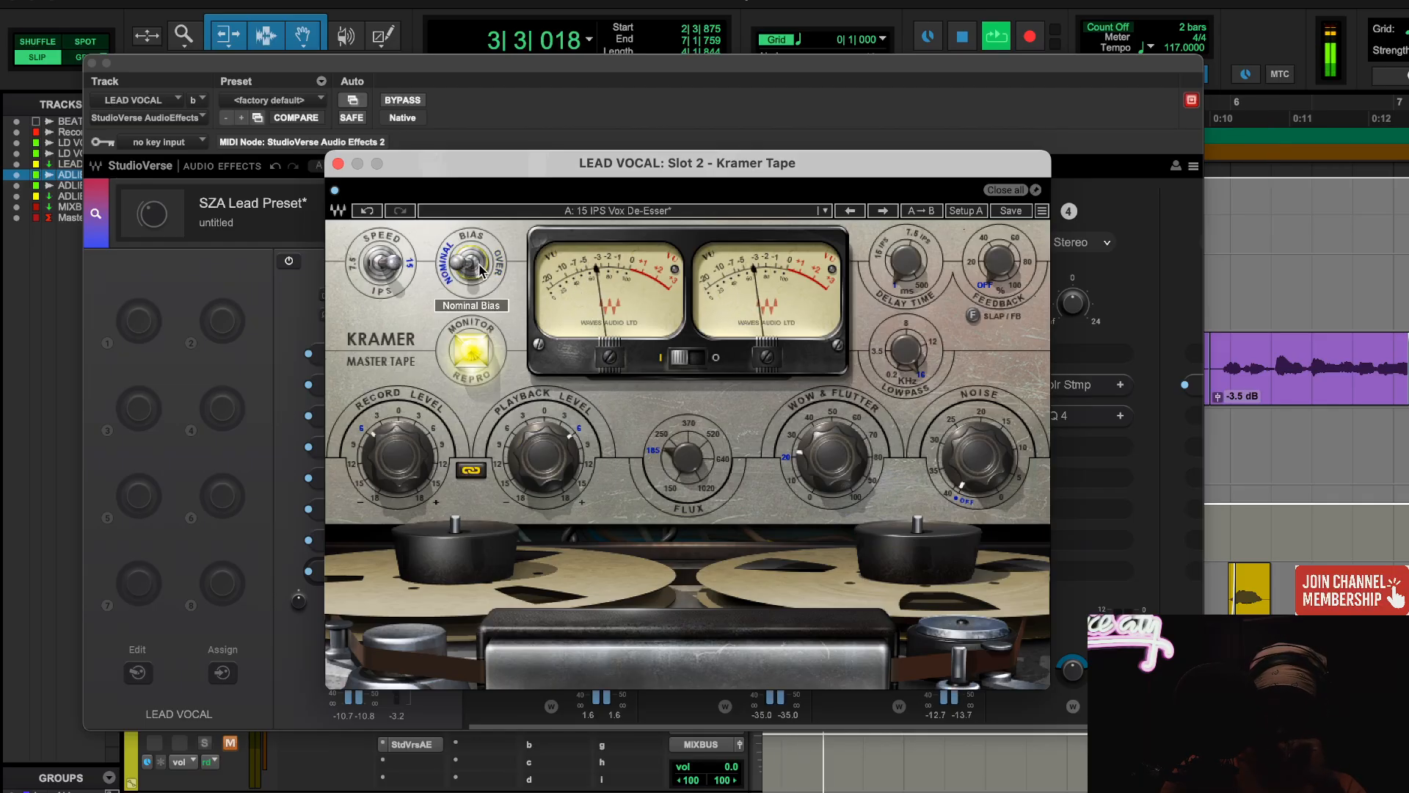
pyautogui.click(479, 266)
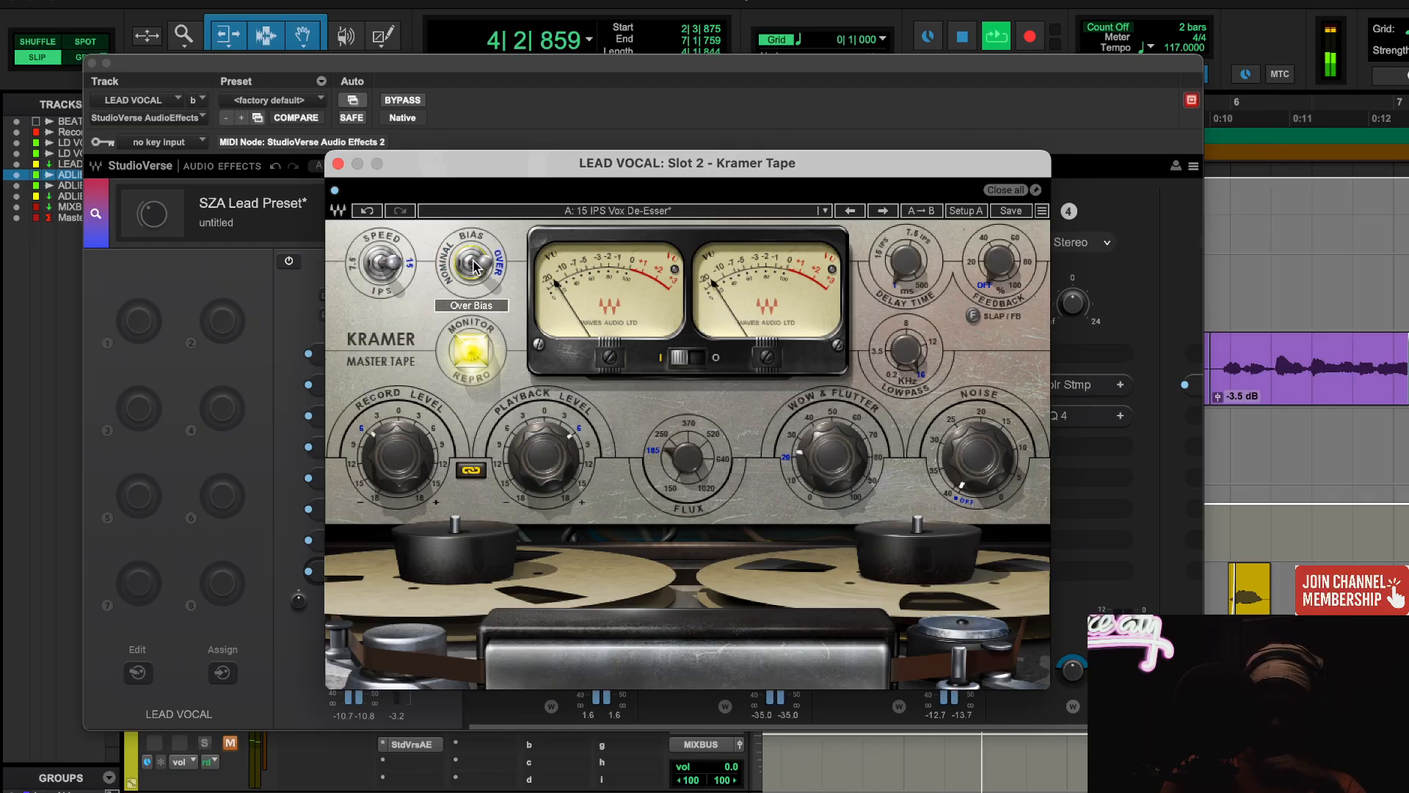
pyautogui.click(457, 275)
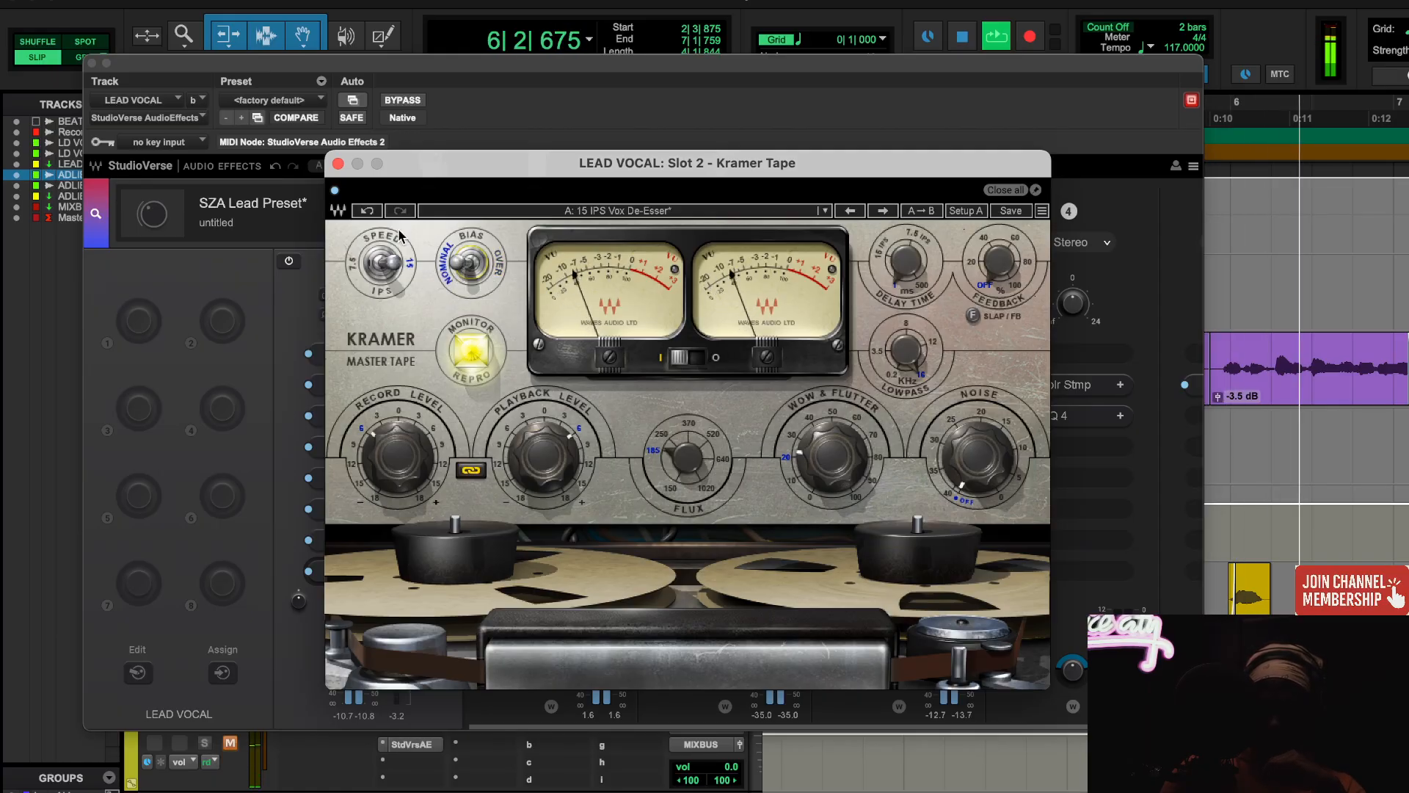
pyautogui.press('space')
pyautogui.click(338, 164)
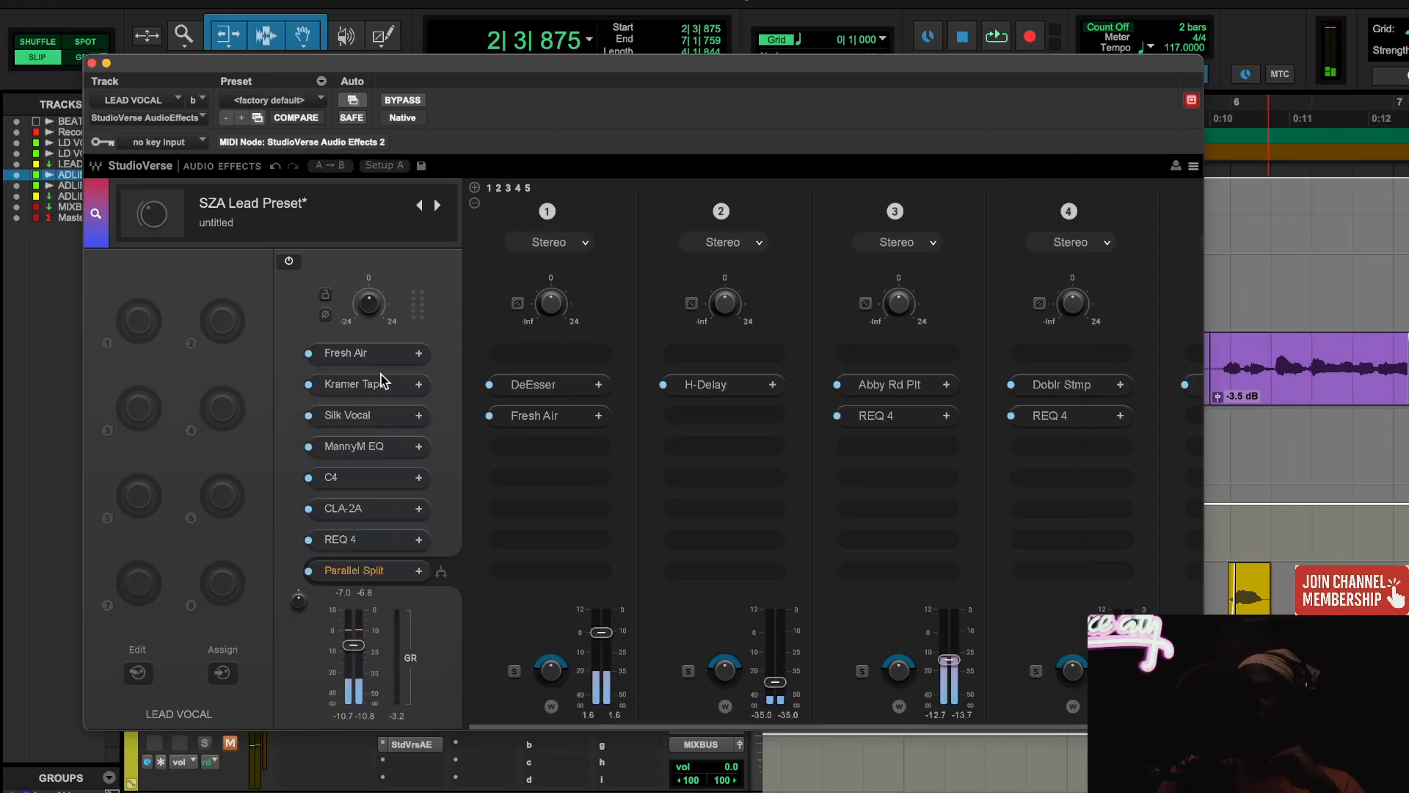
# - Open Silk Vocal from the lead vocal chain's third slot, audition it during playback, and close it with playback stopped
pyautogui.click(345, 415)
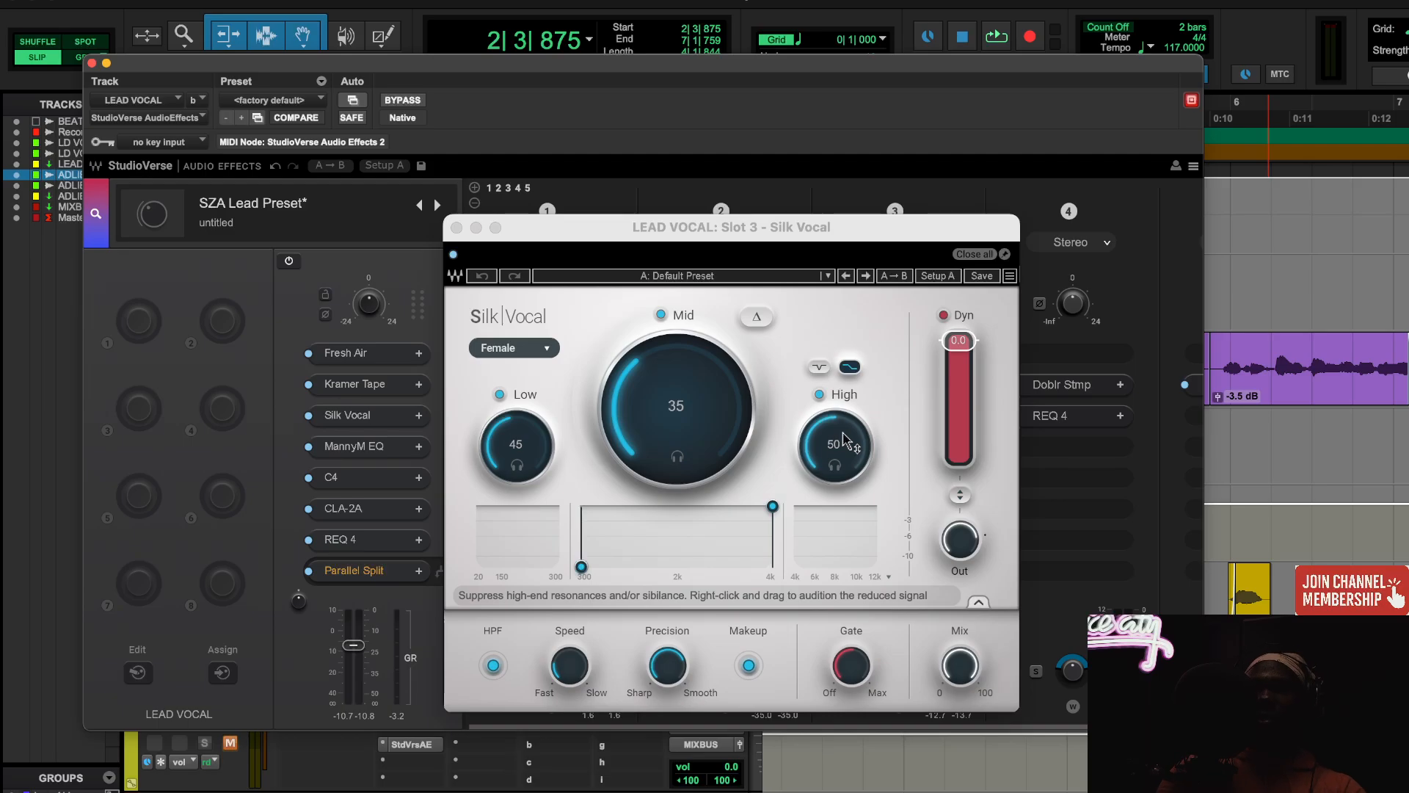
pyautogui.press('space')
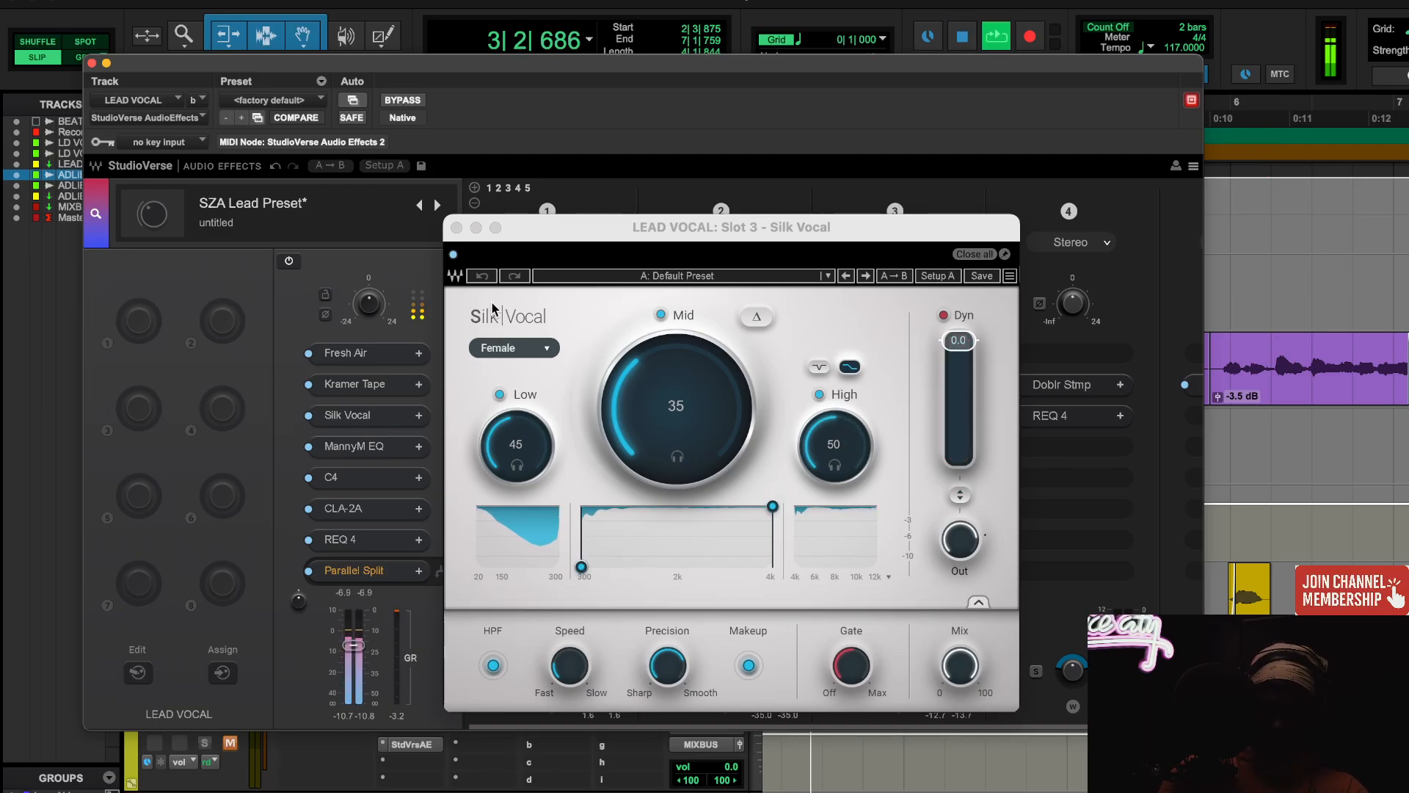
pyautogui.click(454, 256)
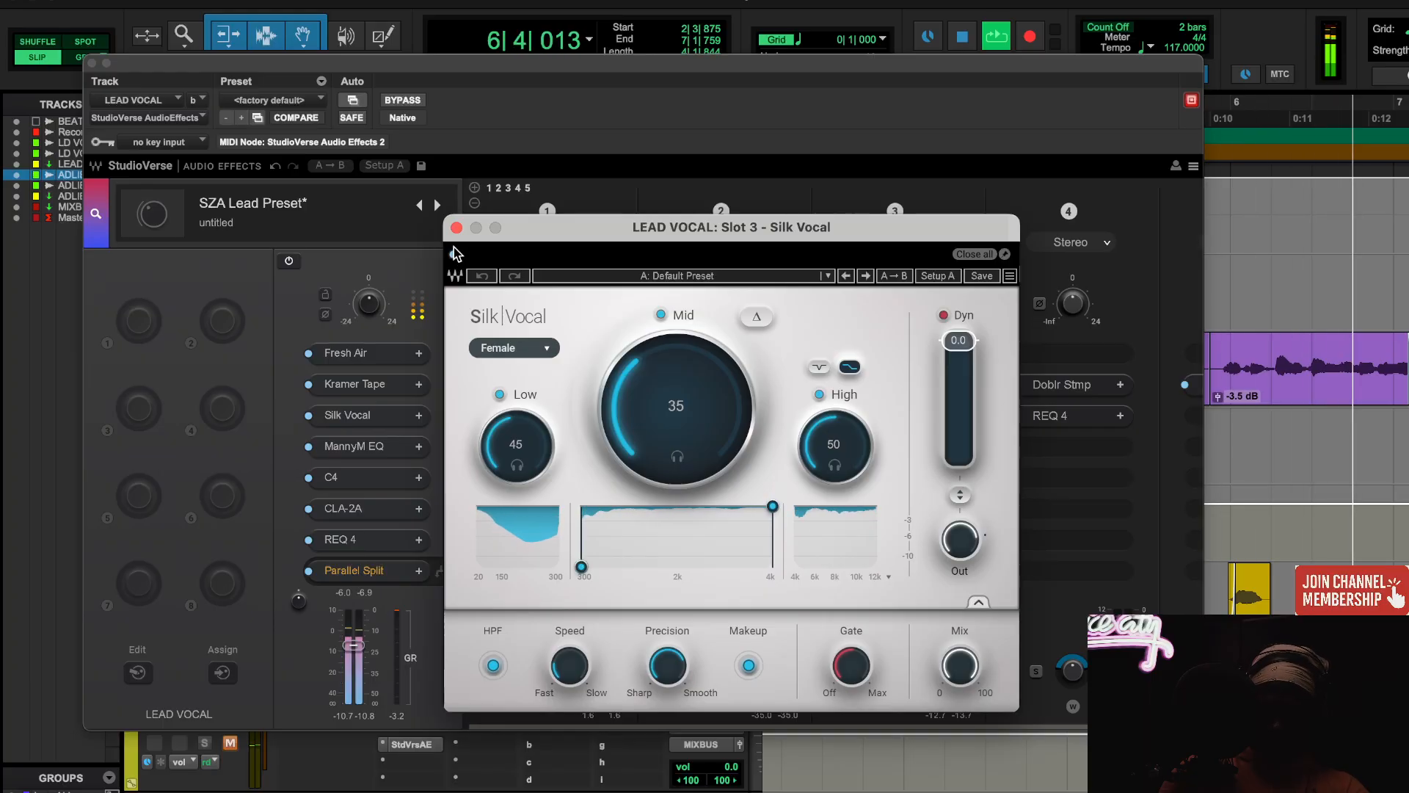
pyautogui.press('space')
pyautogui.click(455, 227)
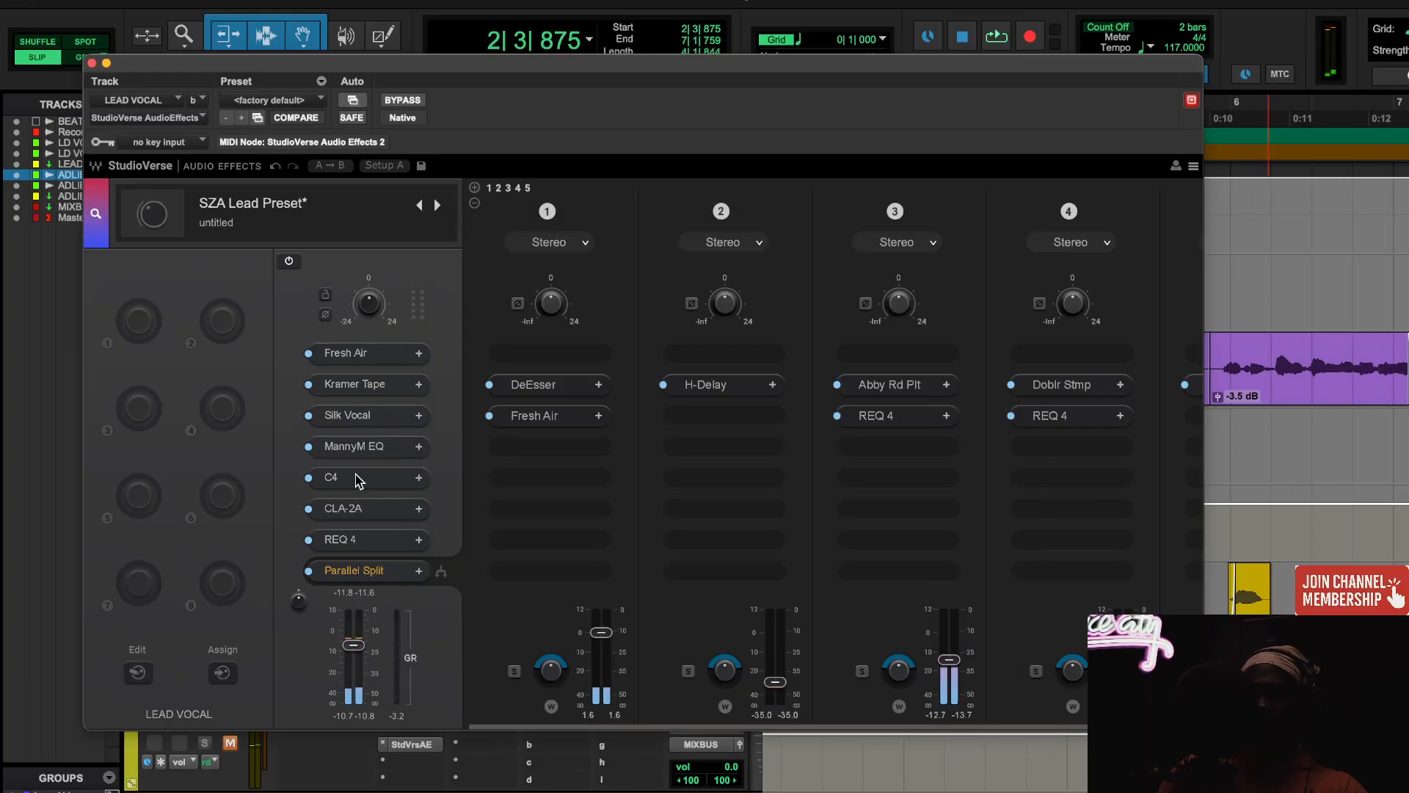
# - Check Silk Vocal once more, close it, and inspect the high-pass control of MannyM EQ in the fourth slot
pyautogui.click(354, 448)
pyautogui.click(350, 442)
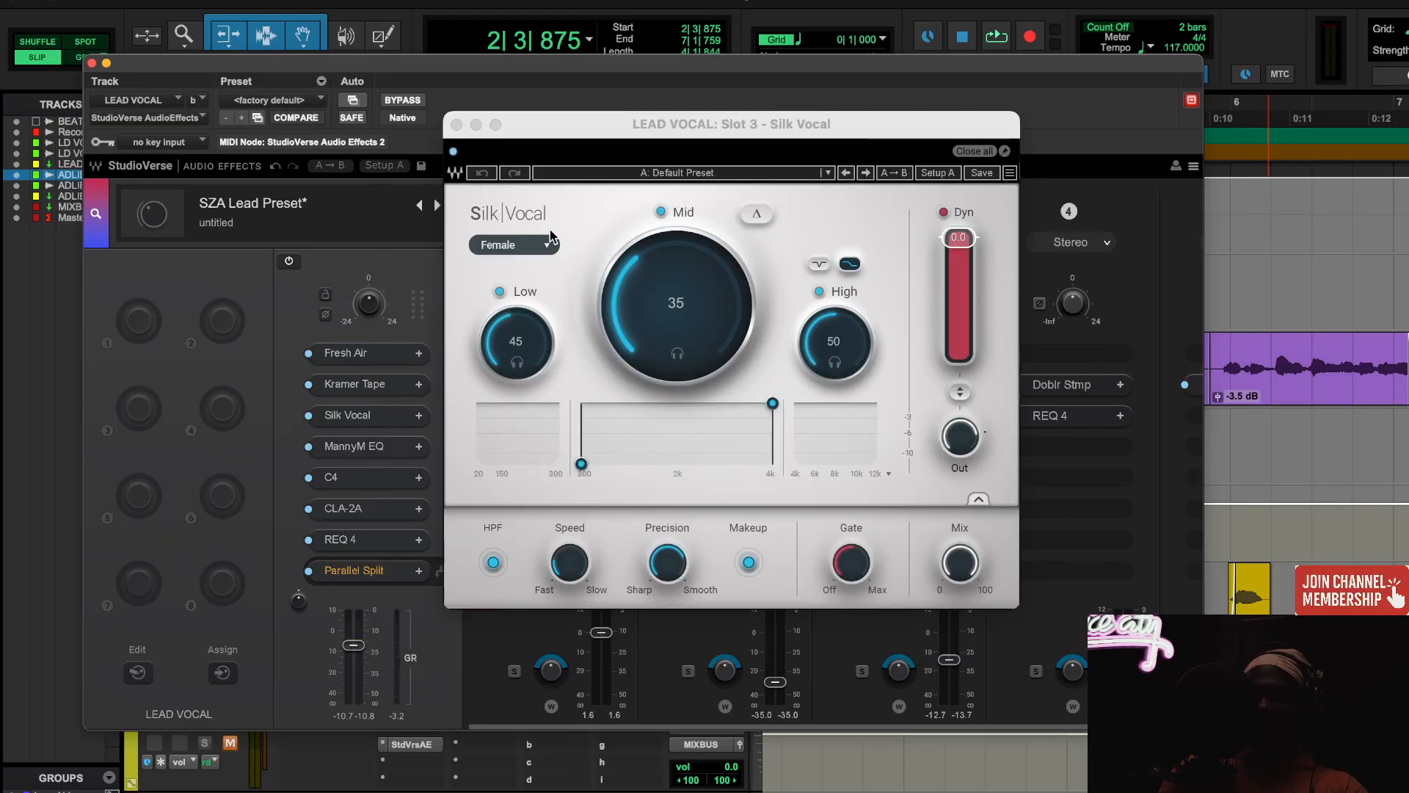
pyautogui.click(457, 125)
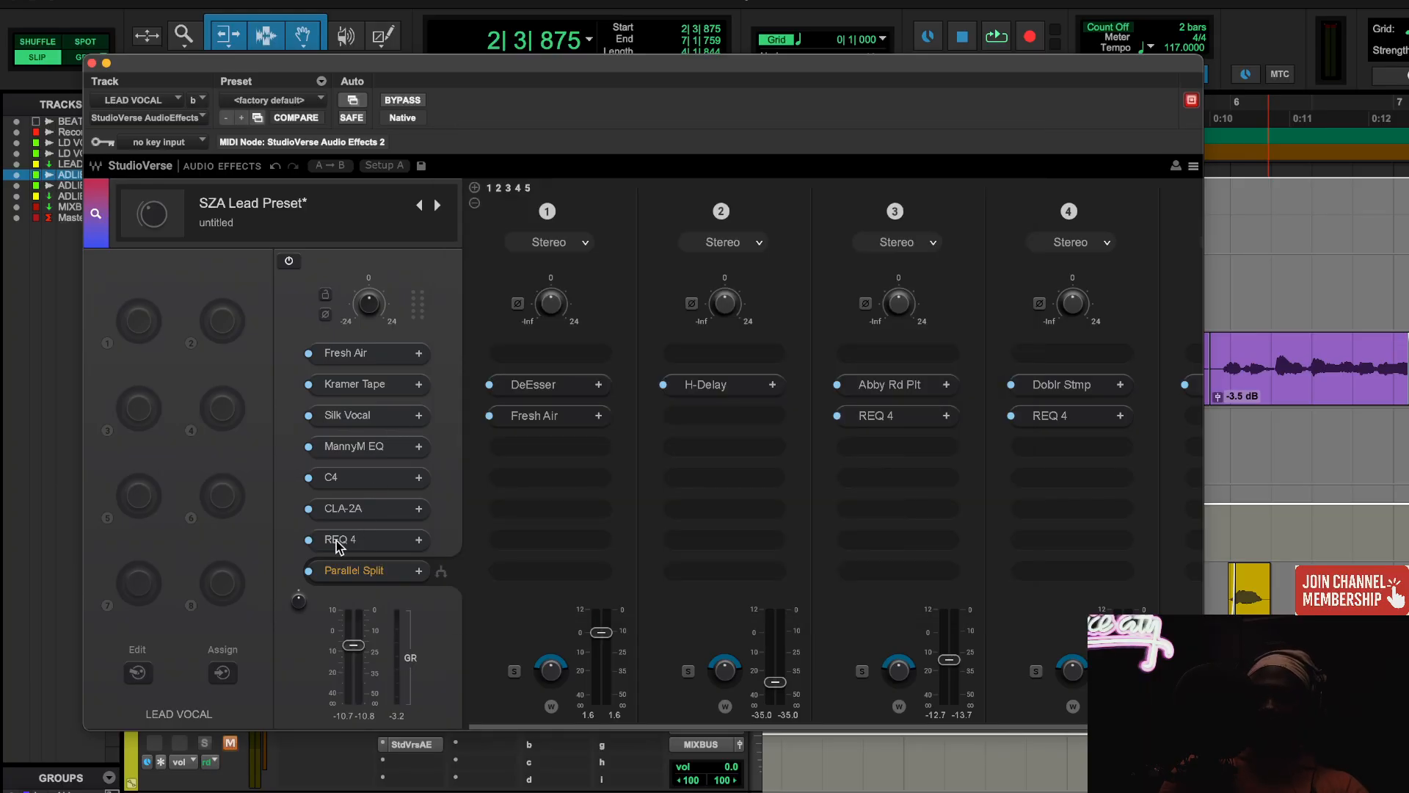
pyautogui.click(351, 448)
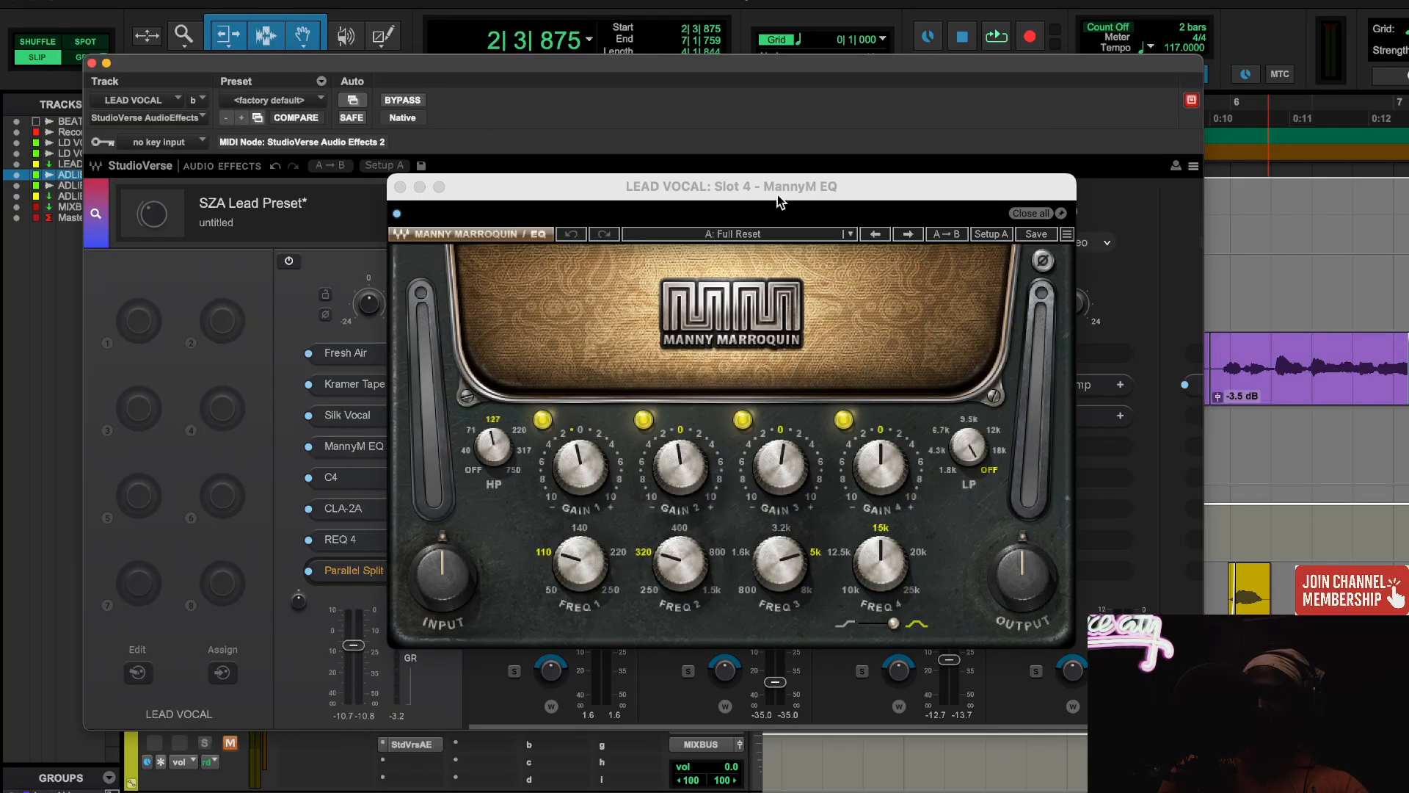
pyautogui.click(490, 438)
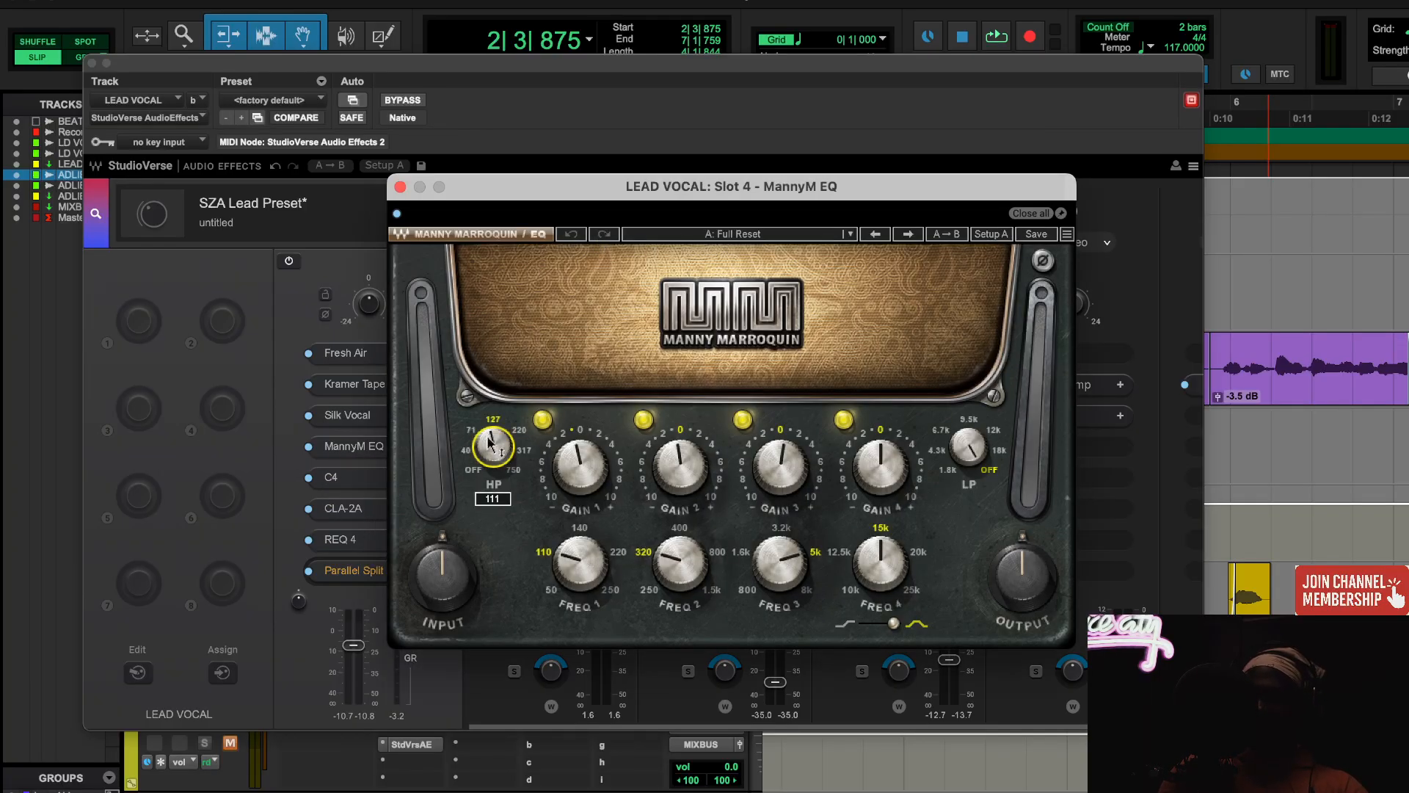
# - Look at the DeEsser in the first parallel split, and return to MannyM EQ in the fourth slot
pyautogui.click(400, 188)
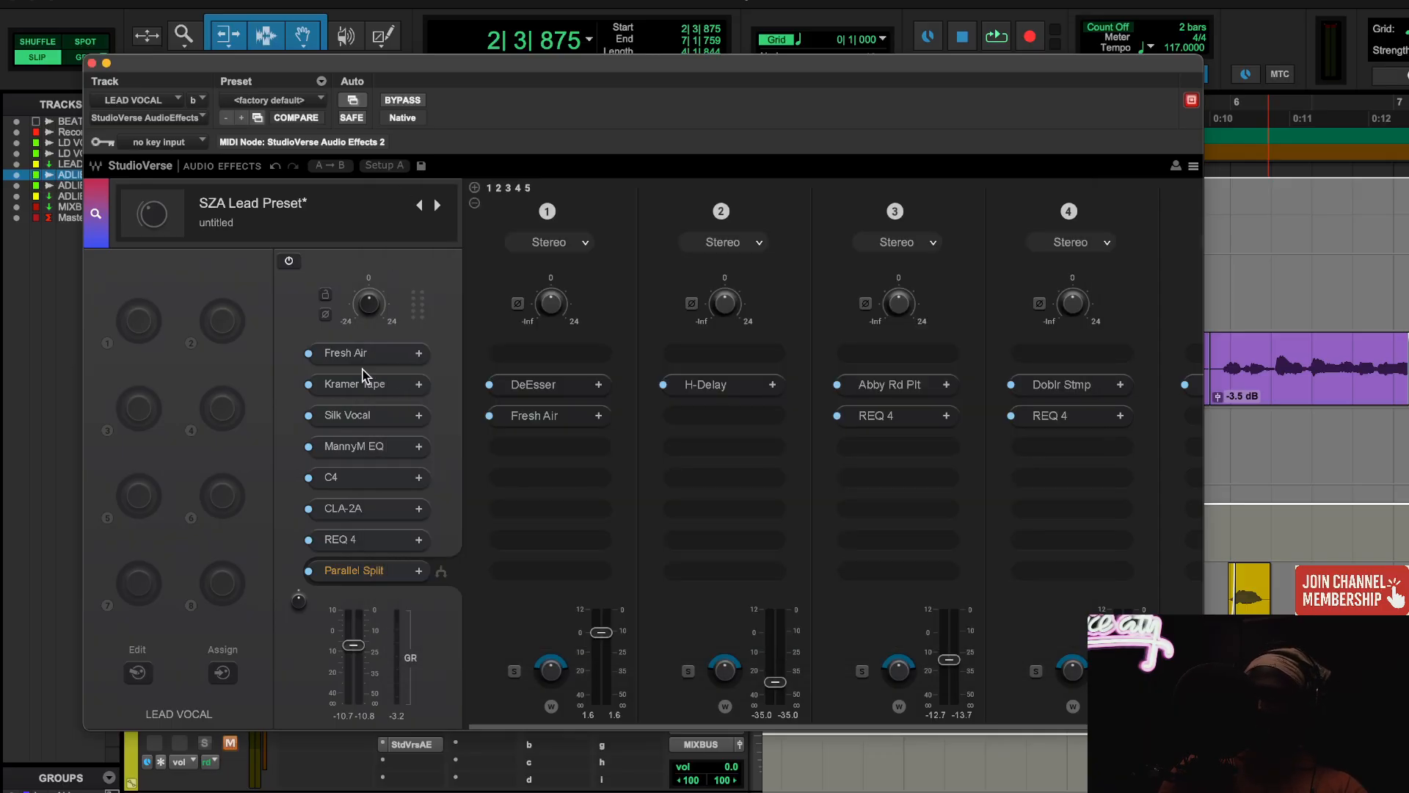
pyautogui.click(542, 389)
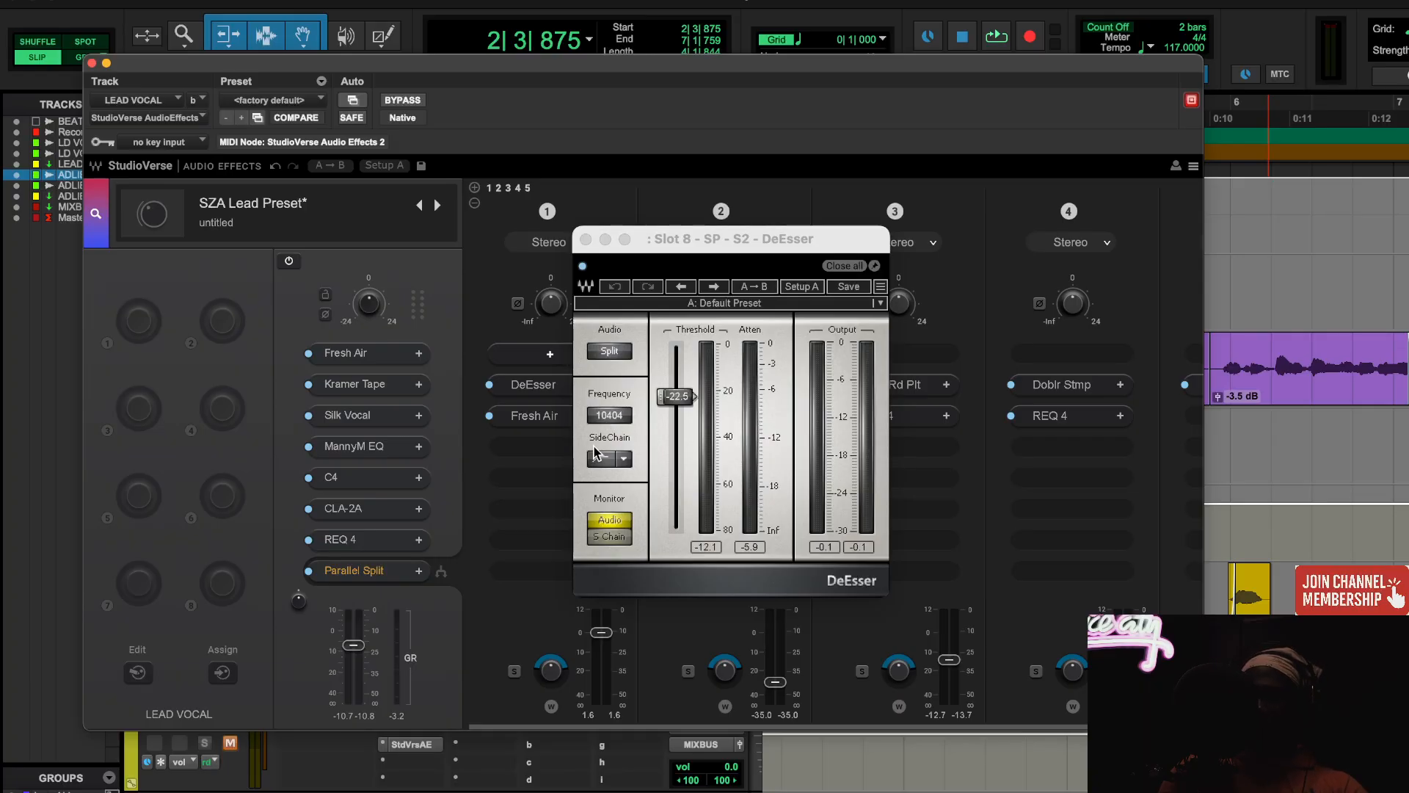
pyautogui.click(381, 448)
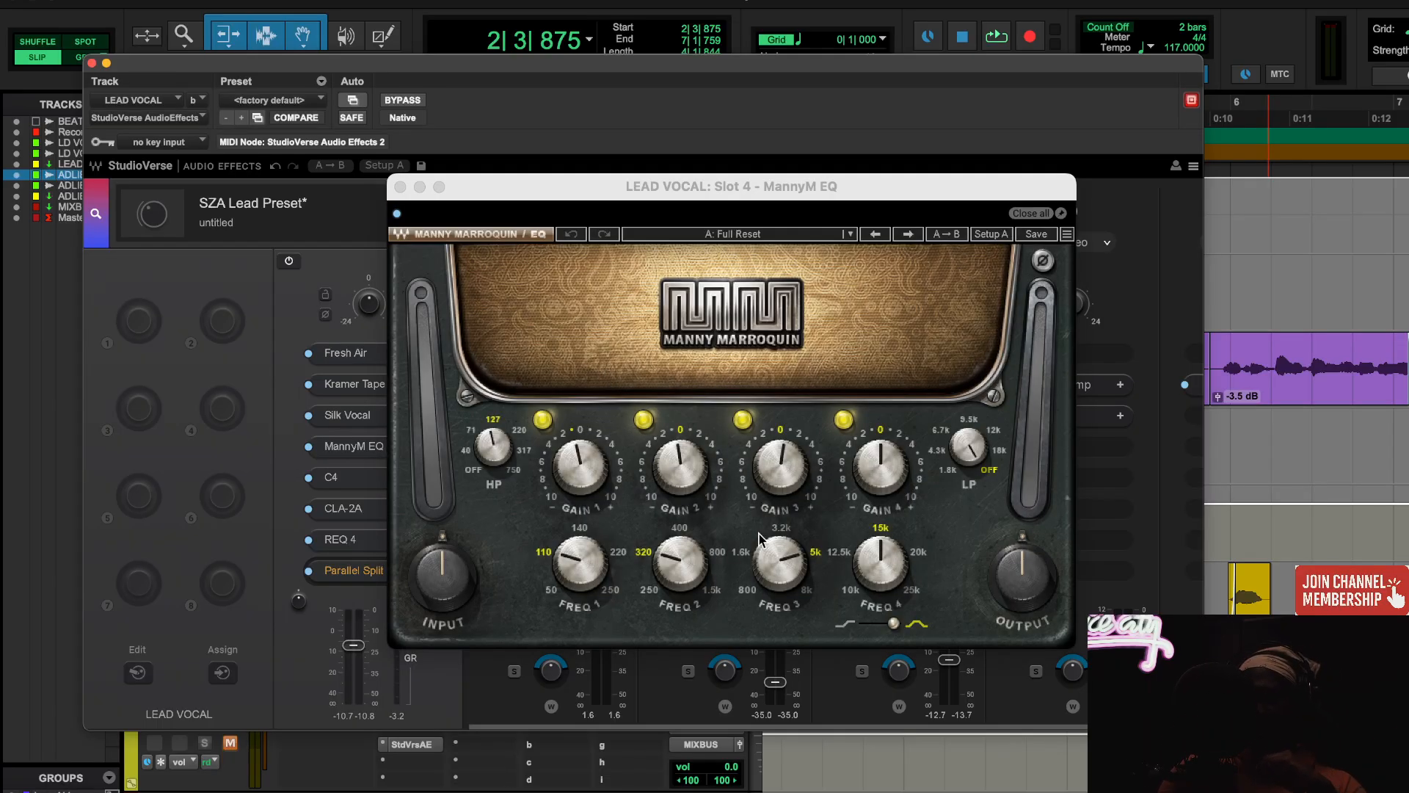
# - Try setting Gain 3 to 4 on MannyM EQ, undo the change, and check the Gain 2 and Gain 3 knobs
pyautogui.click(876, 474)
pyautogui.click(808, 447)
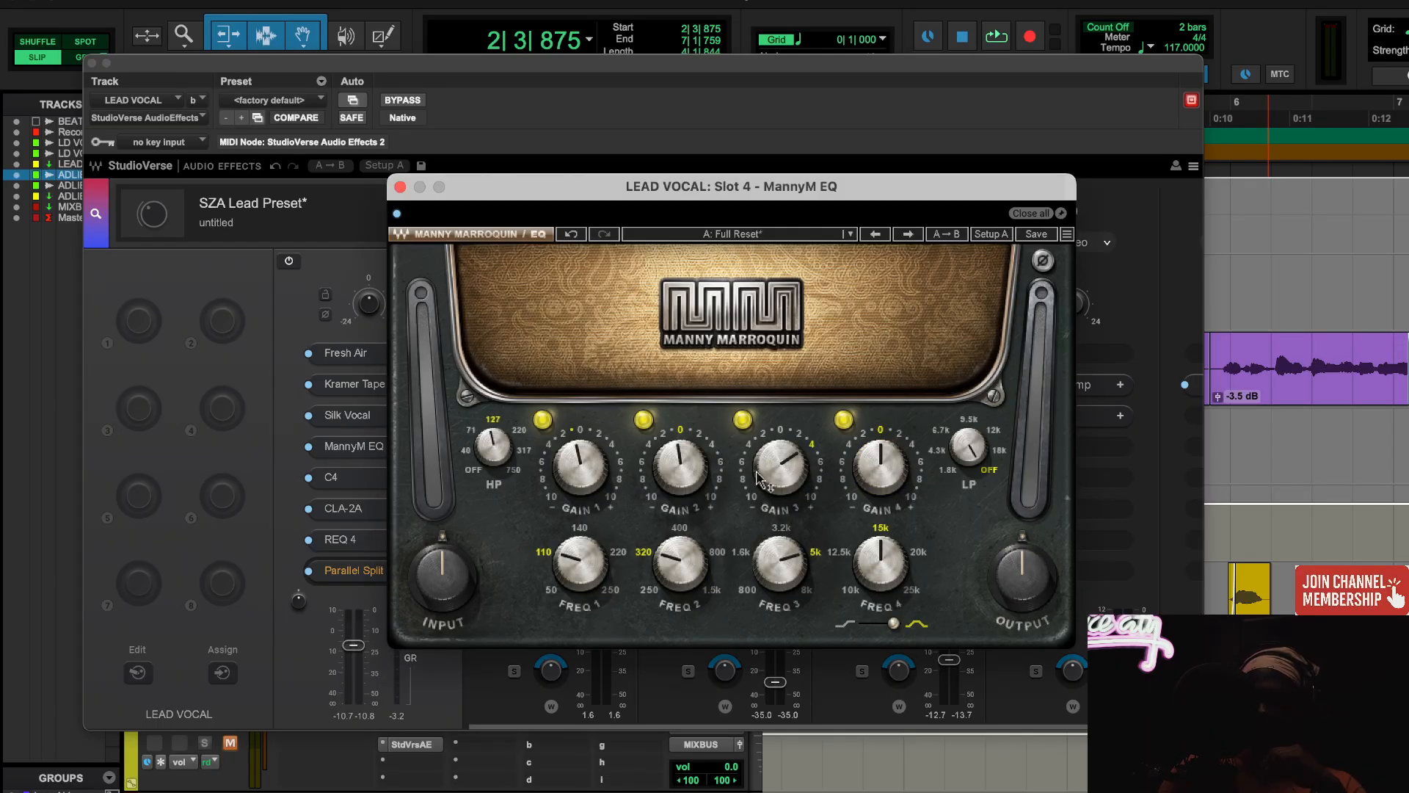
pyautogui.click(571, 234)
pyautogui.moveTo(680, 463); pyautogui.dragTo(680, 469)
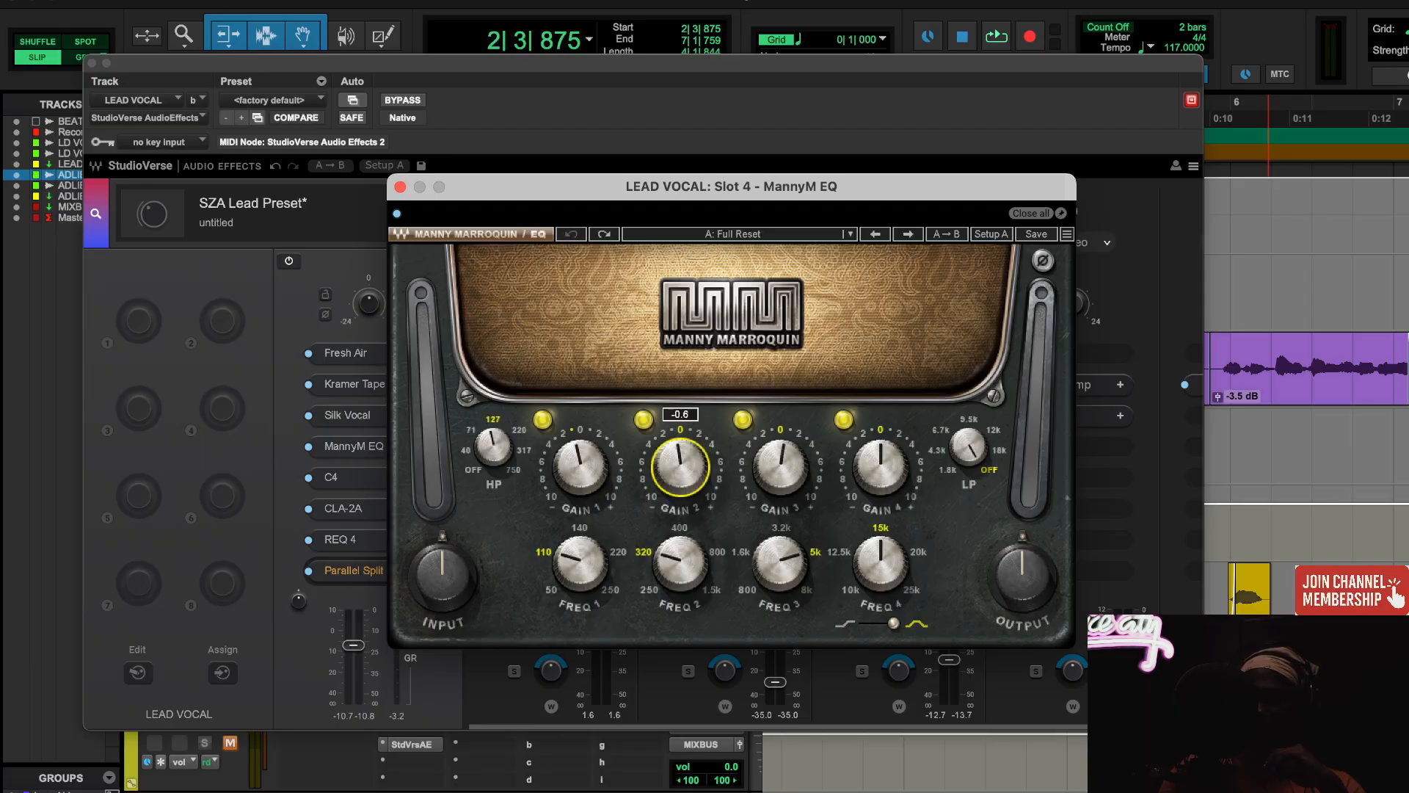
pyautogui.moveTo(782, 472); pyautogui.dragTo(784, 468)
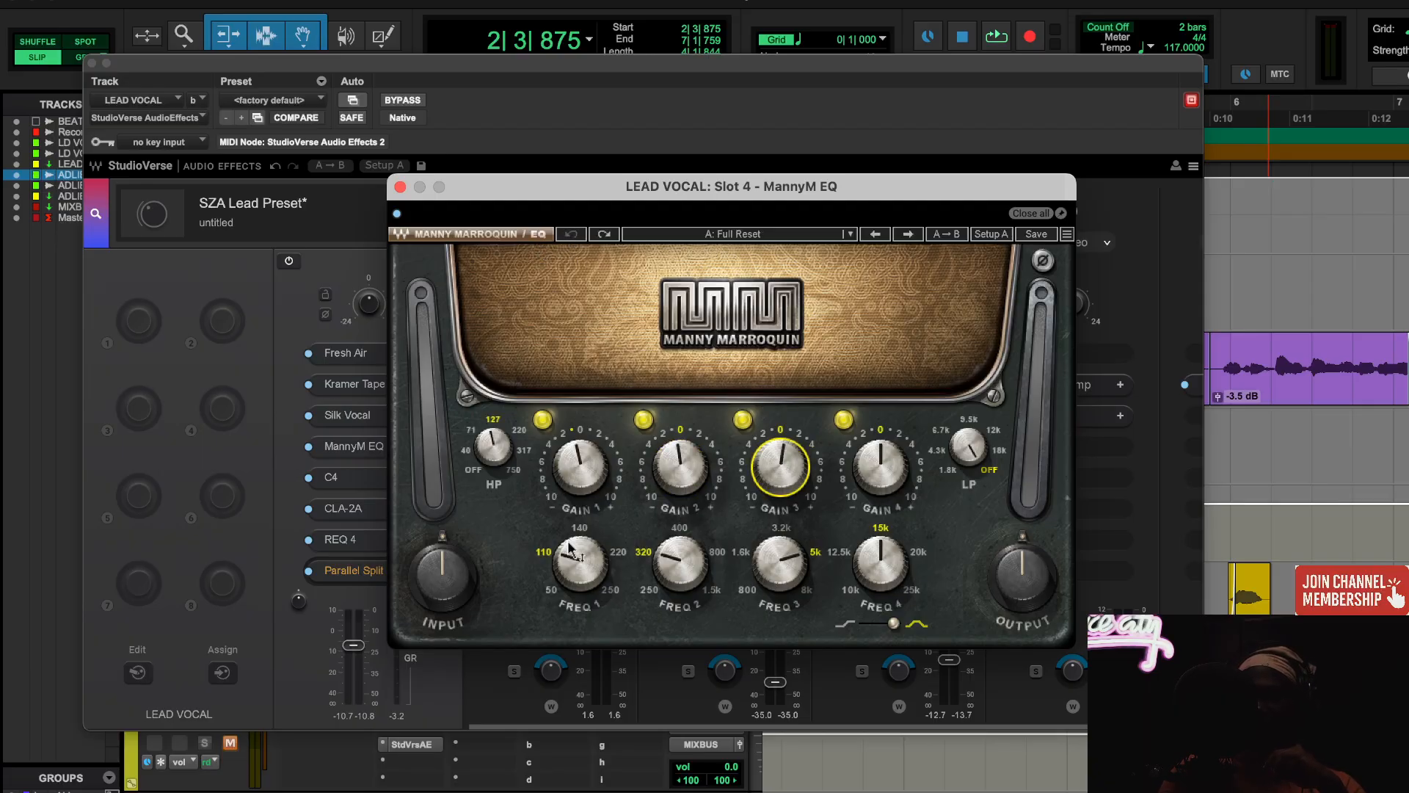
# - Compare the lead vocal with MannyM EQ off and on during playback, leaving the EQ enabled and playback stopped
pyautogui.press('space')
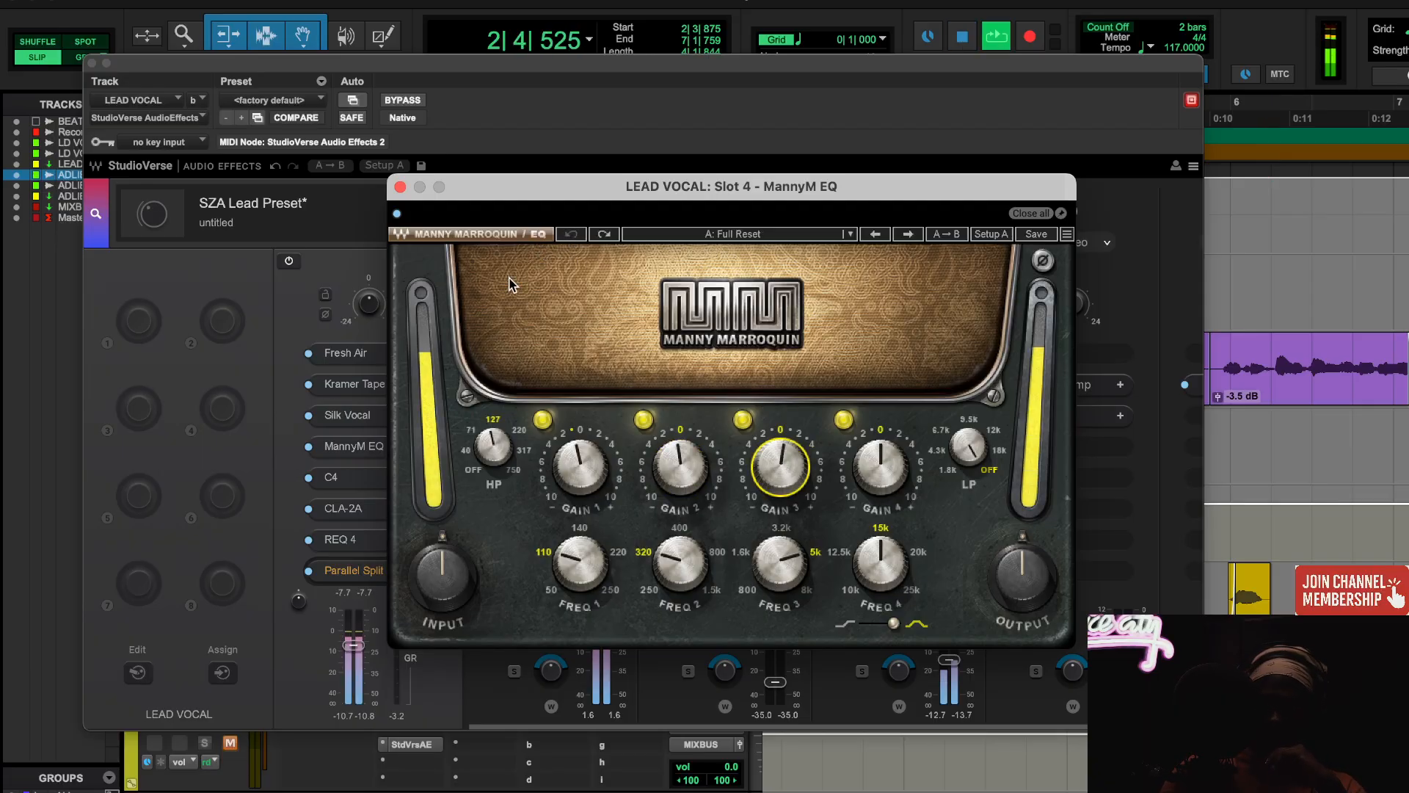
pyautogui.click(396, 214)
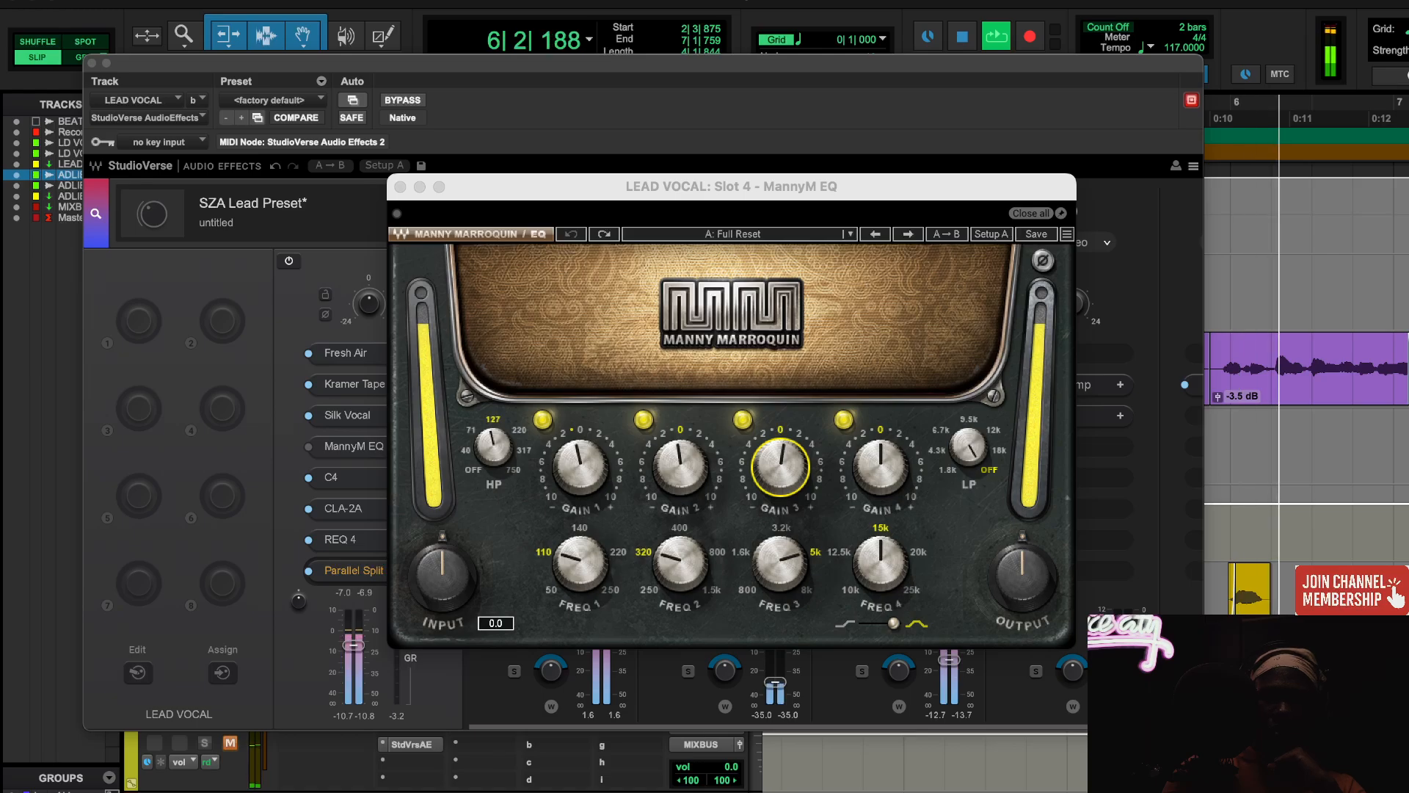
pyautogui.press('super+w')
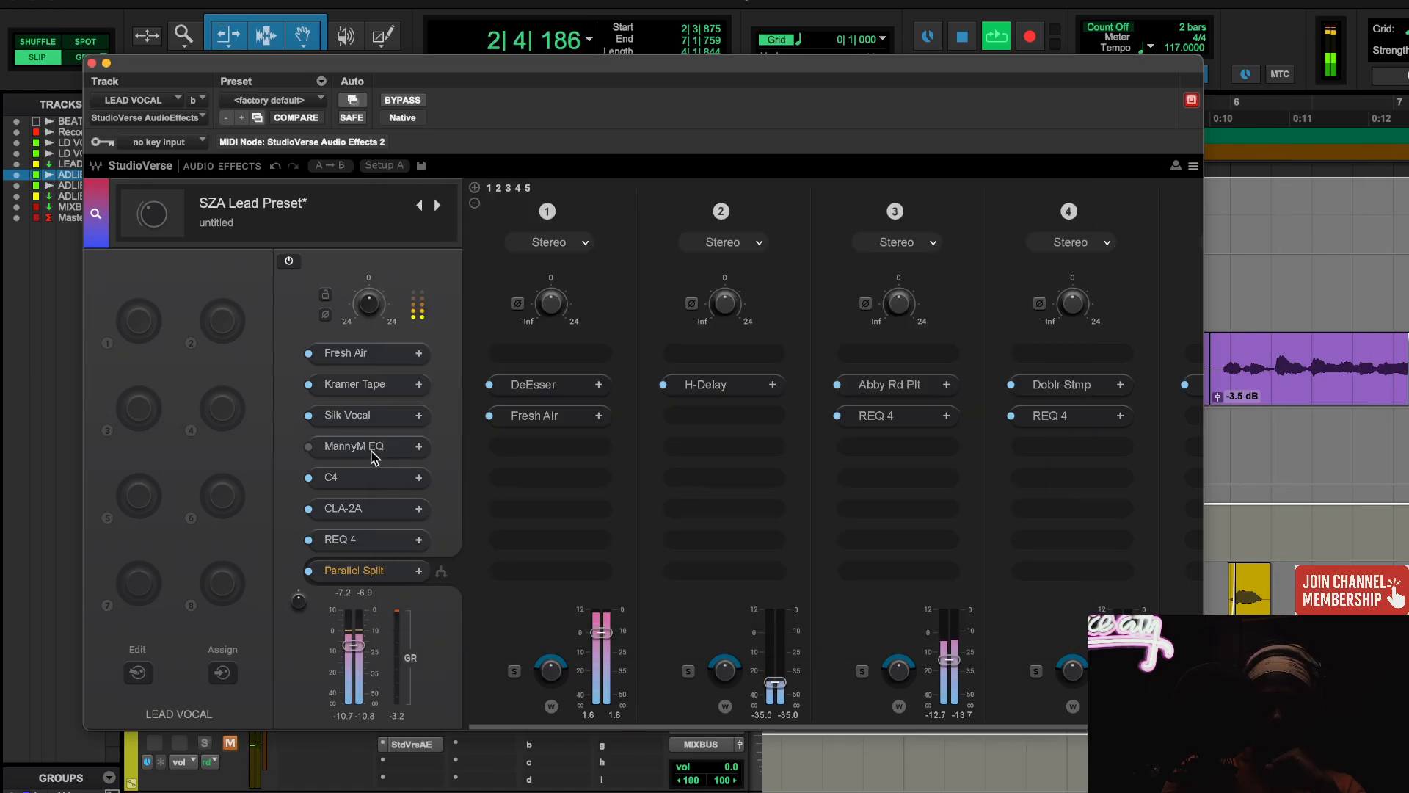
pyautogui.click(370, 448)
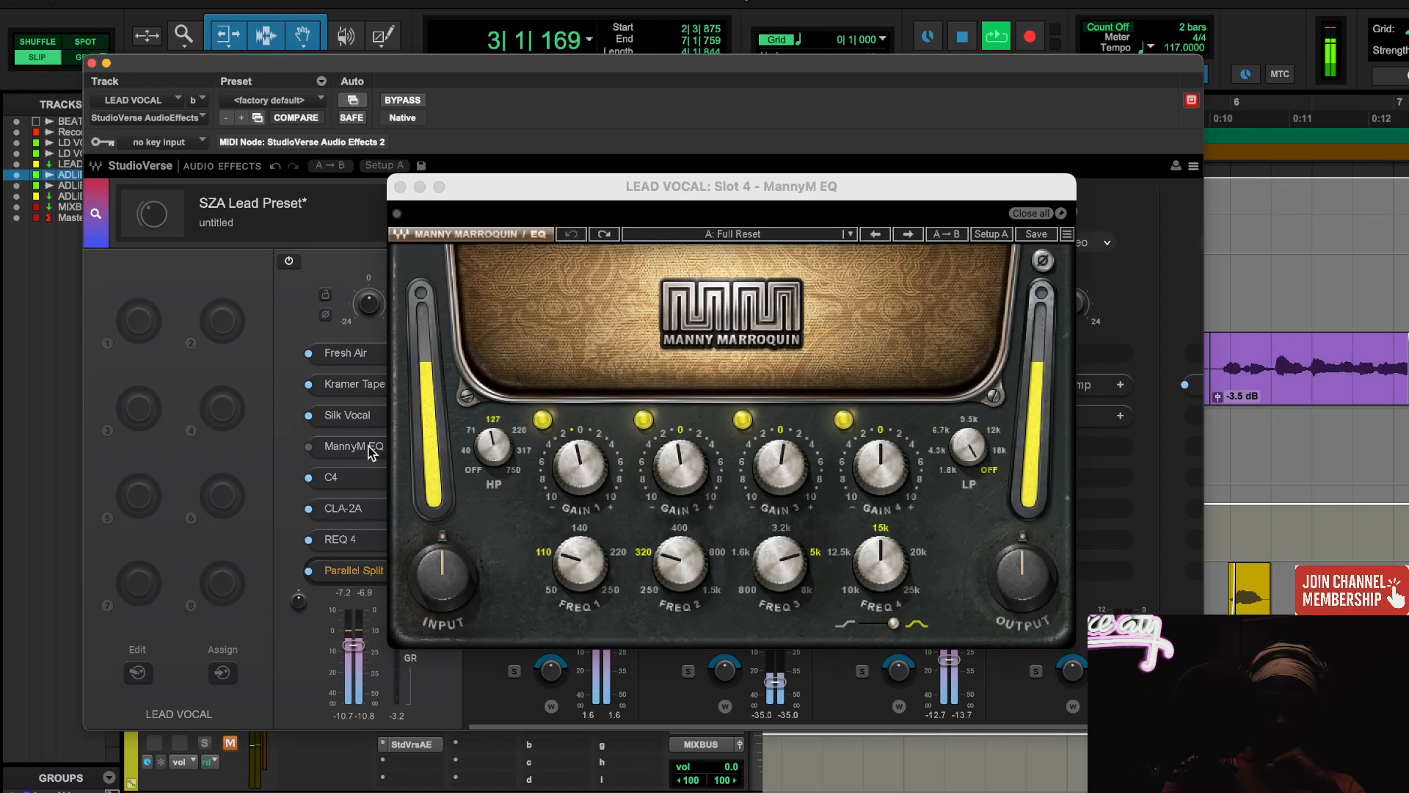
pyautogui.click(397, 219)
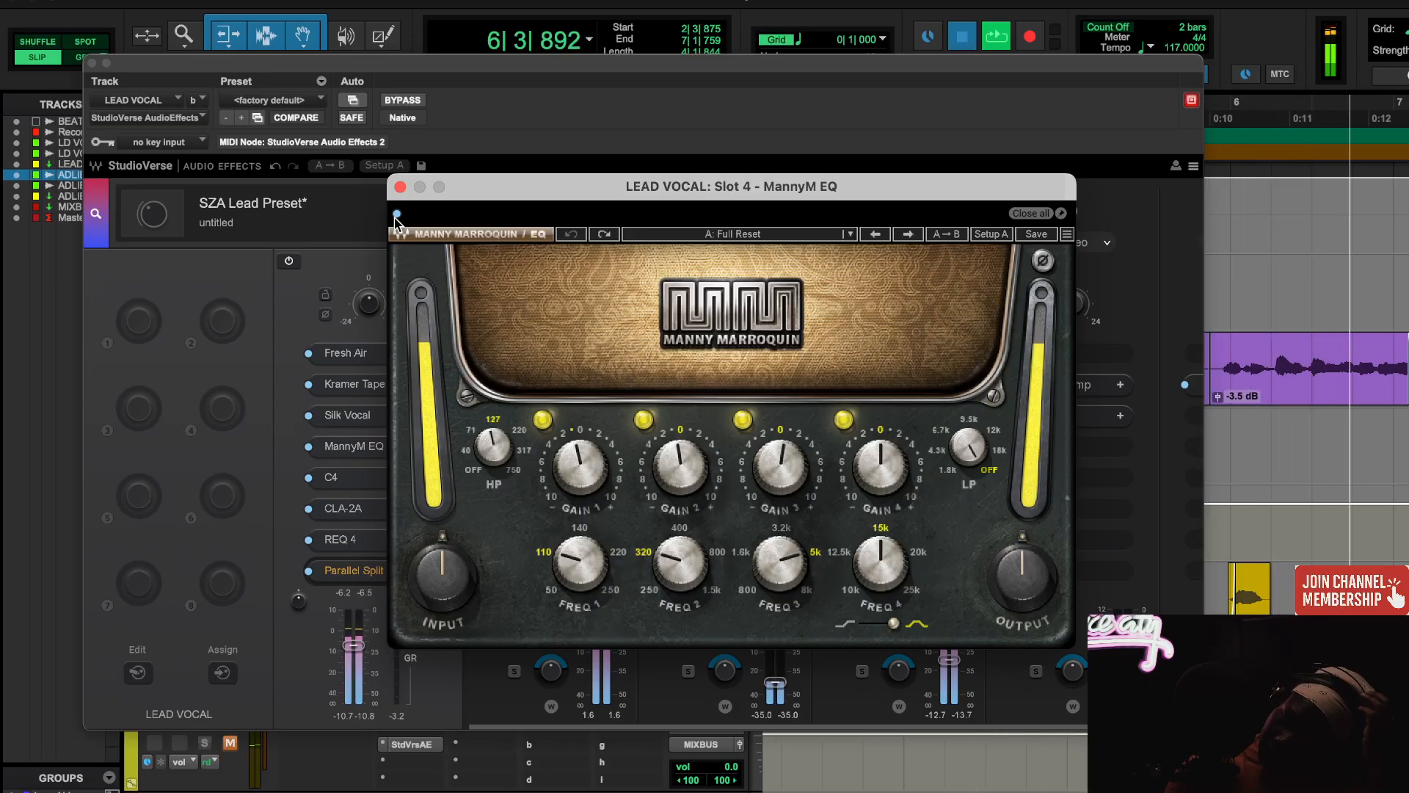
pyautogui.press('space')
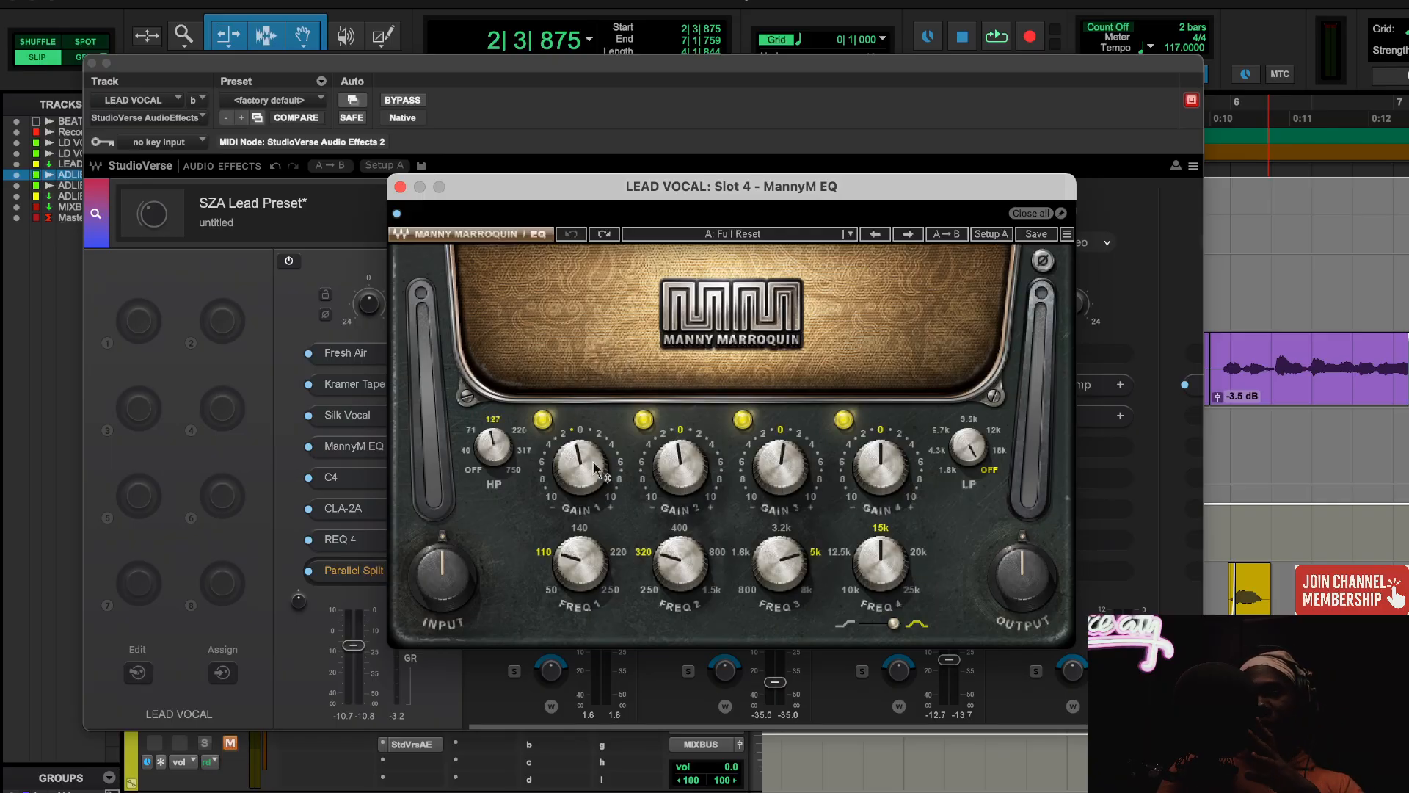
# - Revisit MannyM EQ in the fourth slot, and open the C4 multiband processor from the fifth slot
pyautogui.click(351, 421)
pyautogui.click(360, 446)
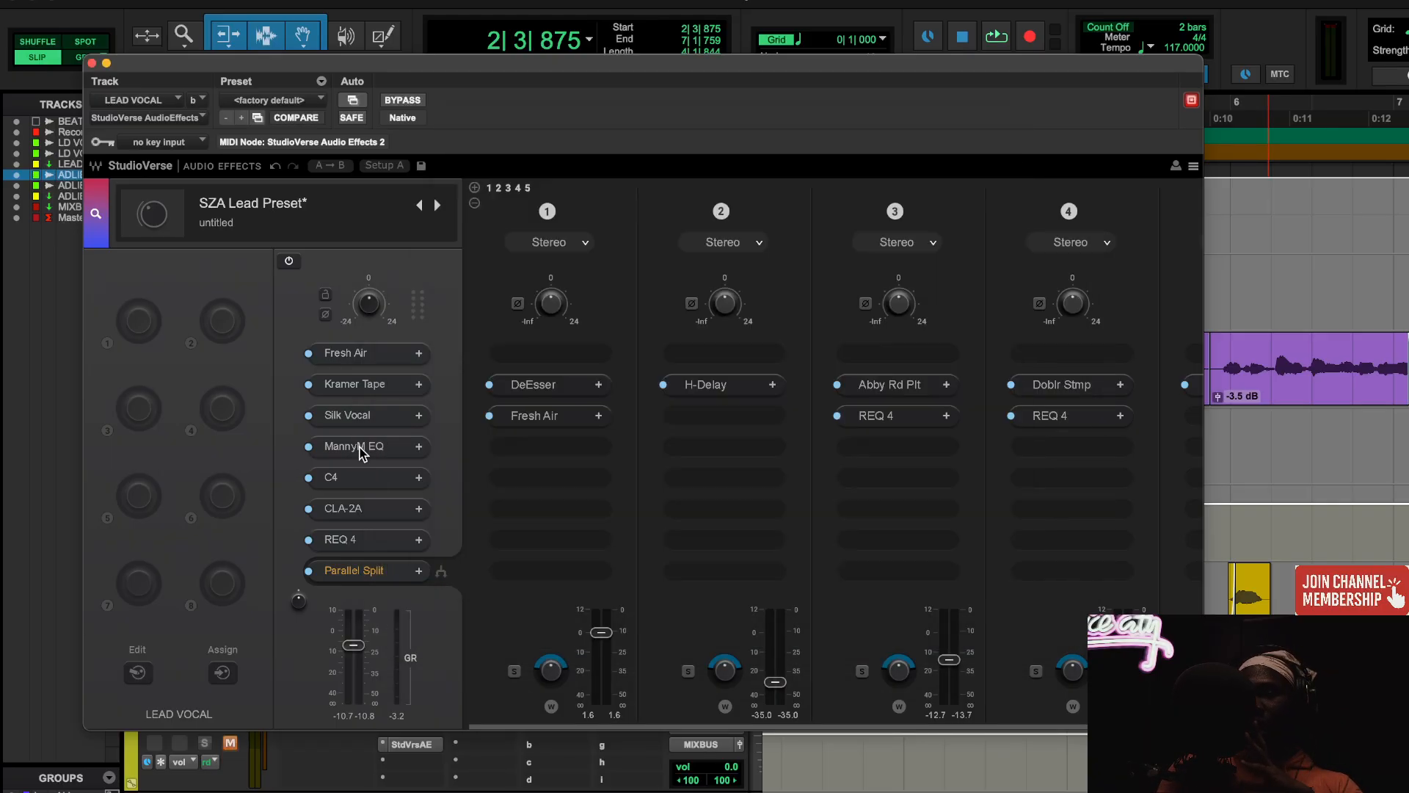
pyautogui.click(359, 447)
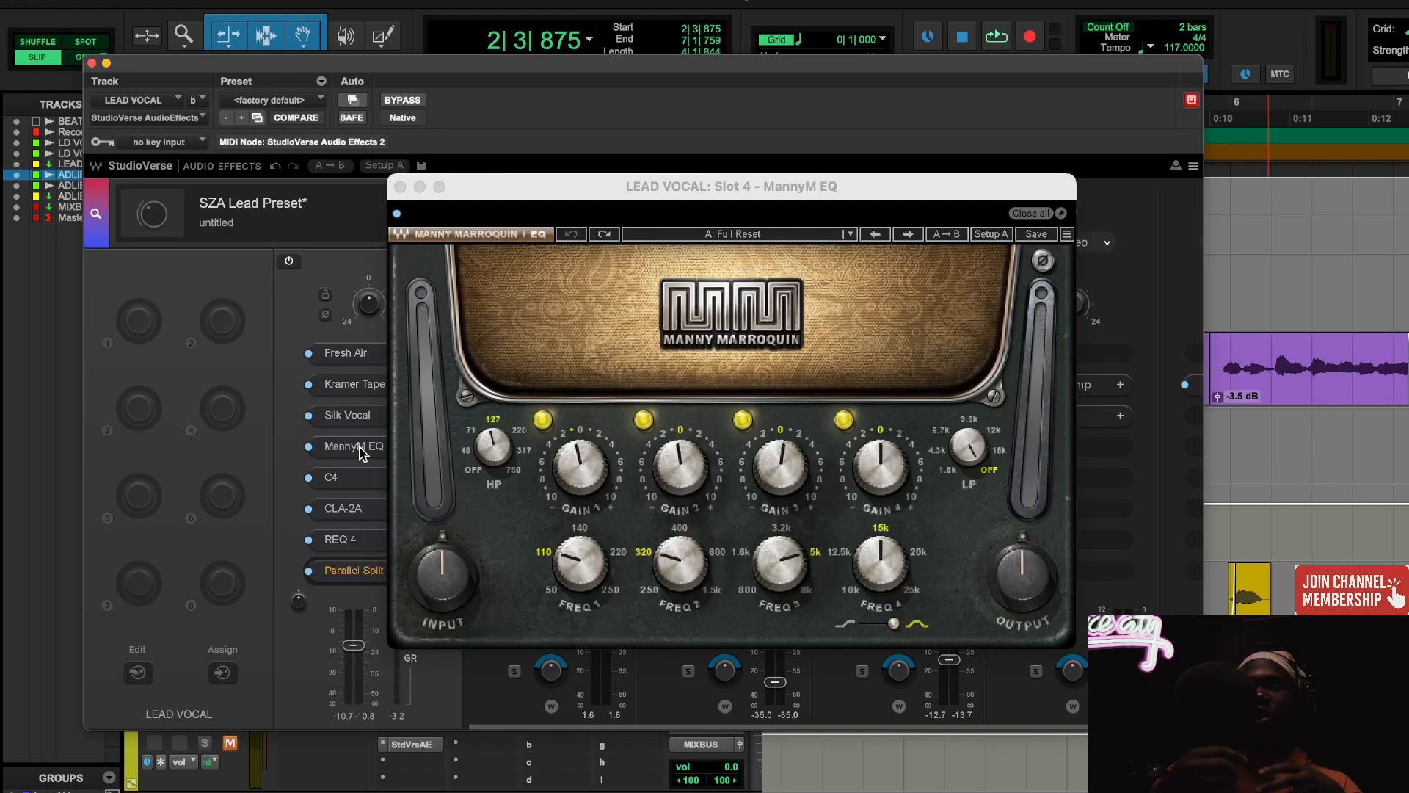
pyautogui.click(348, 484)
pyautogui.click(347, 481)
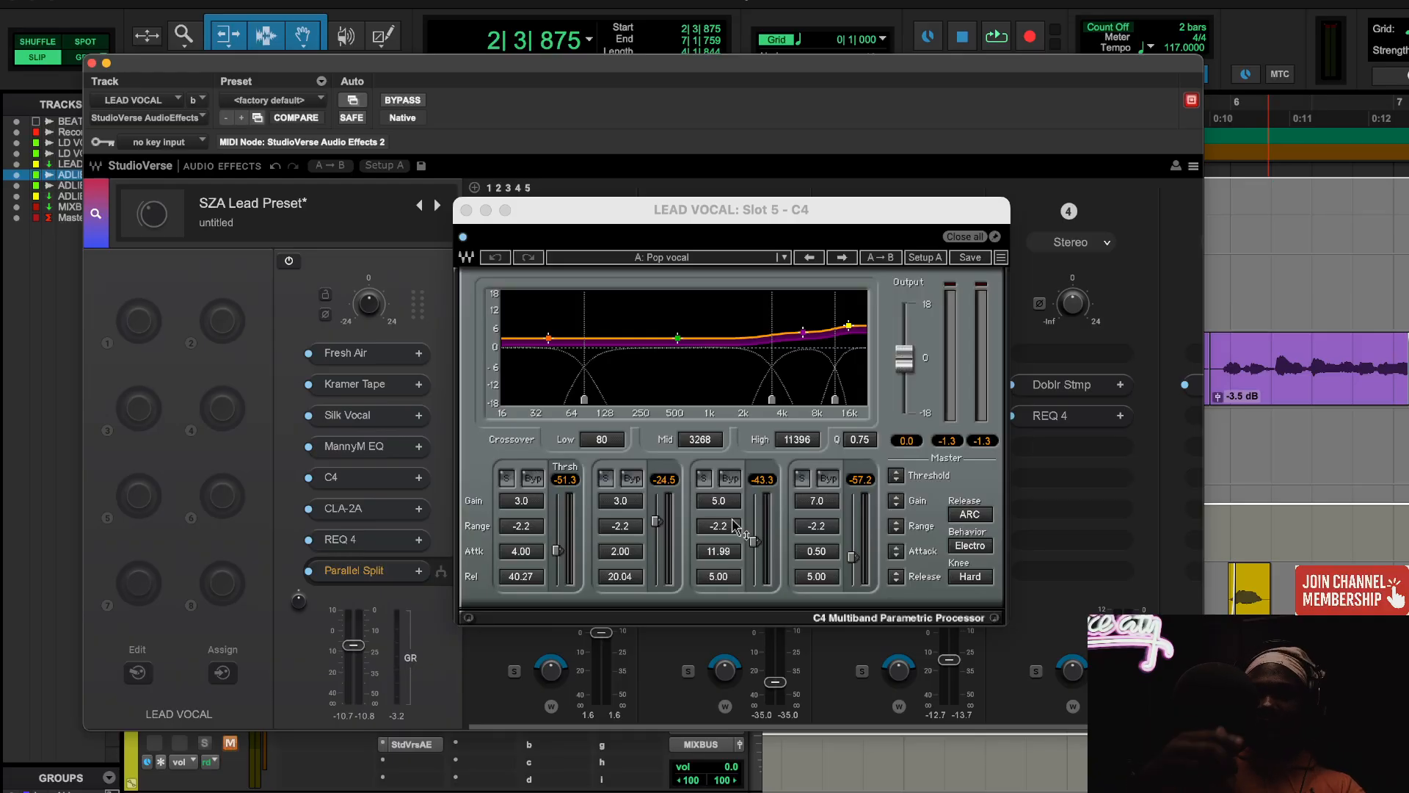
# - Play the selection and compare the lead vocal with C4 off and on, leaving C4 enabled
pyautogui.press('space')
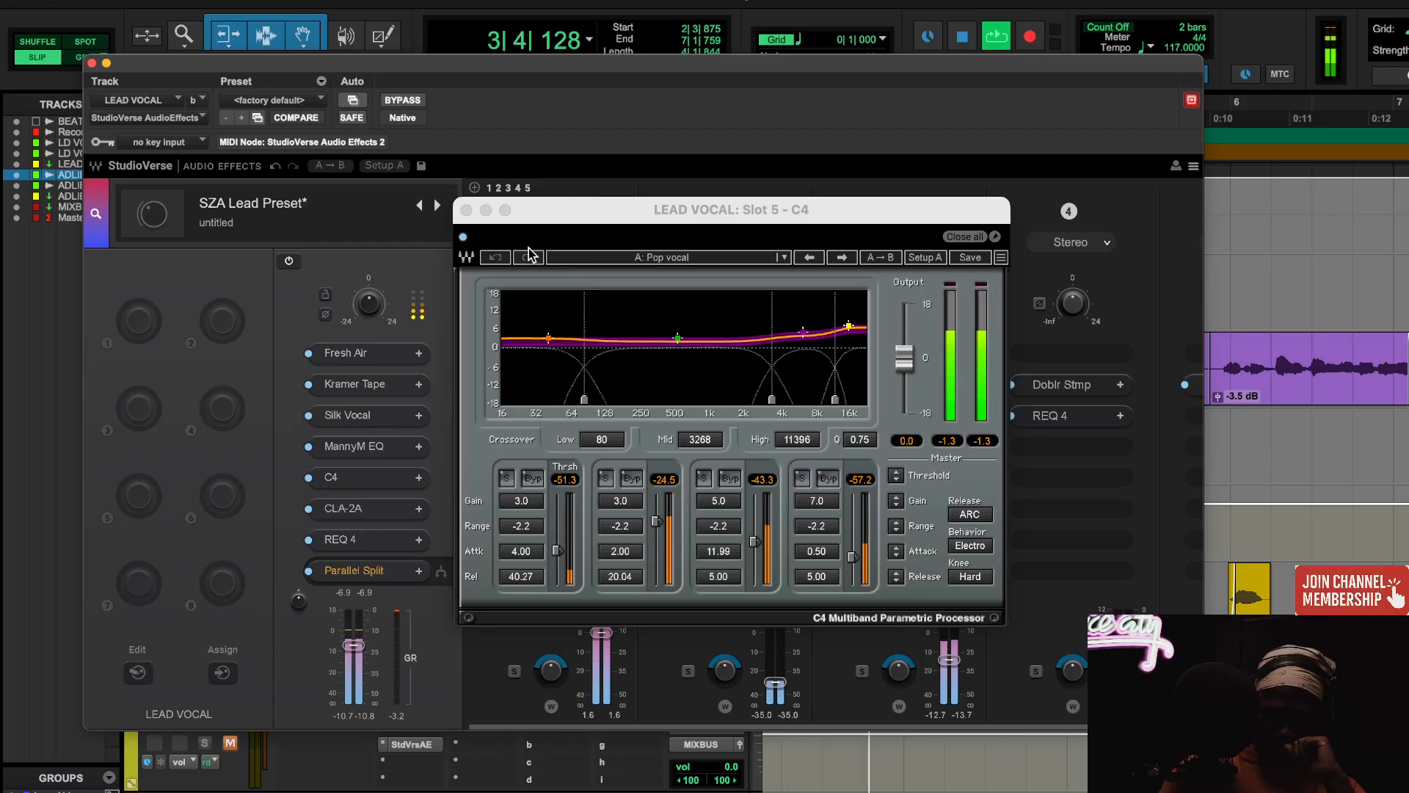
pyautogui.click(463, 237)
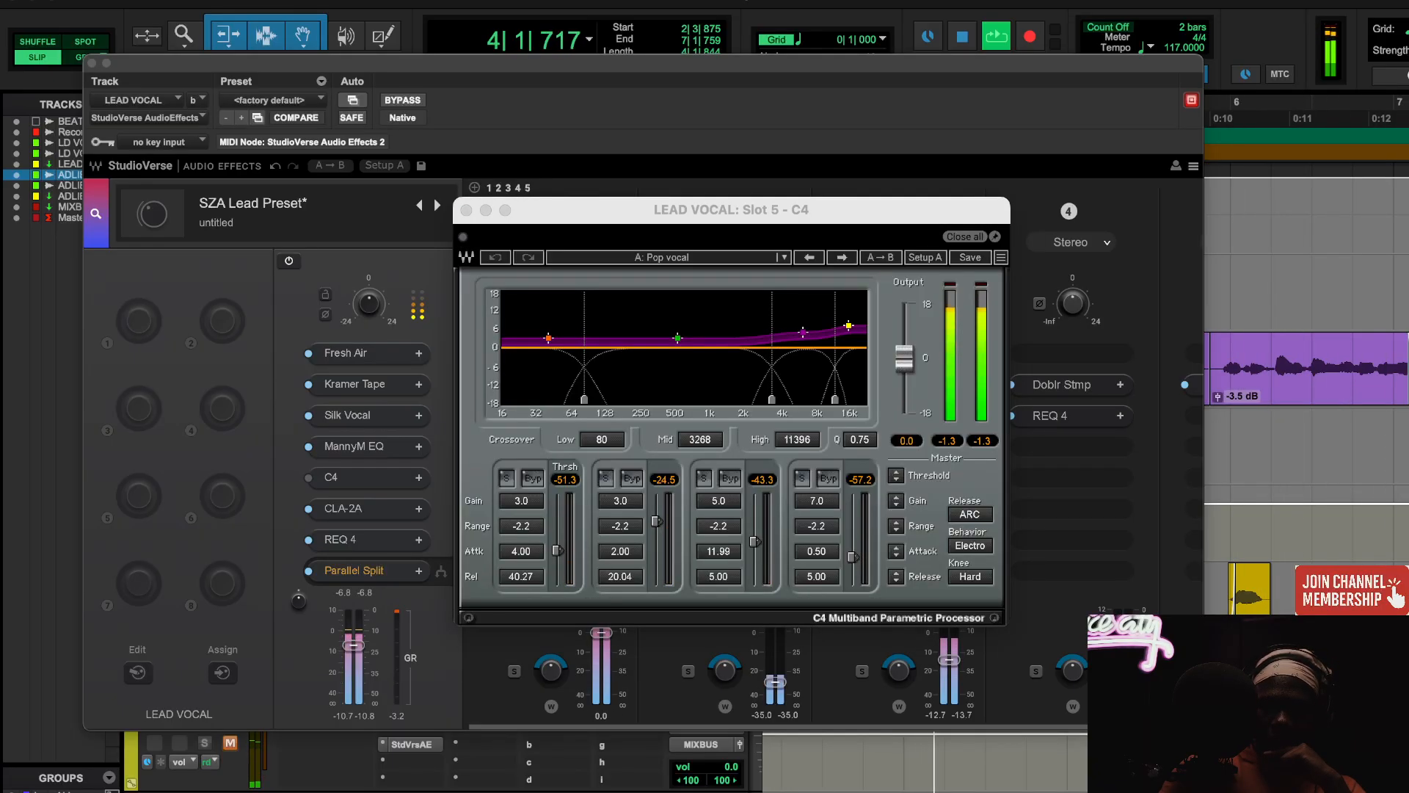
pyautogui.click(466, 210)
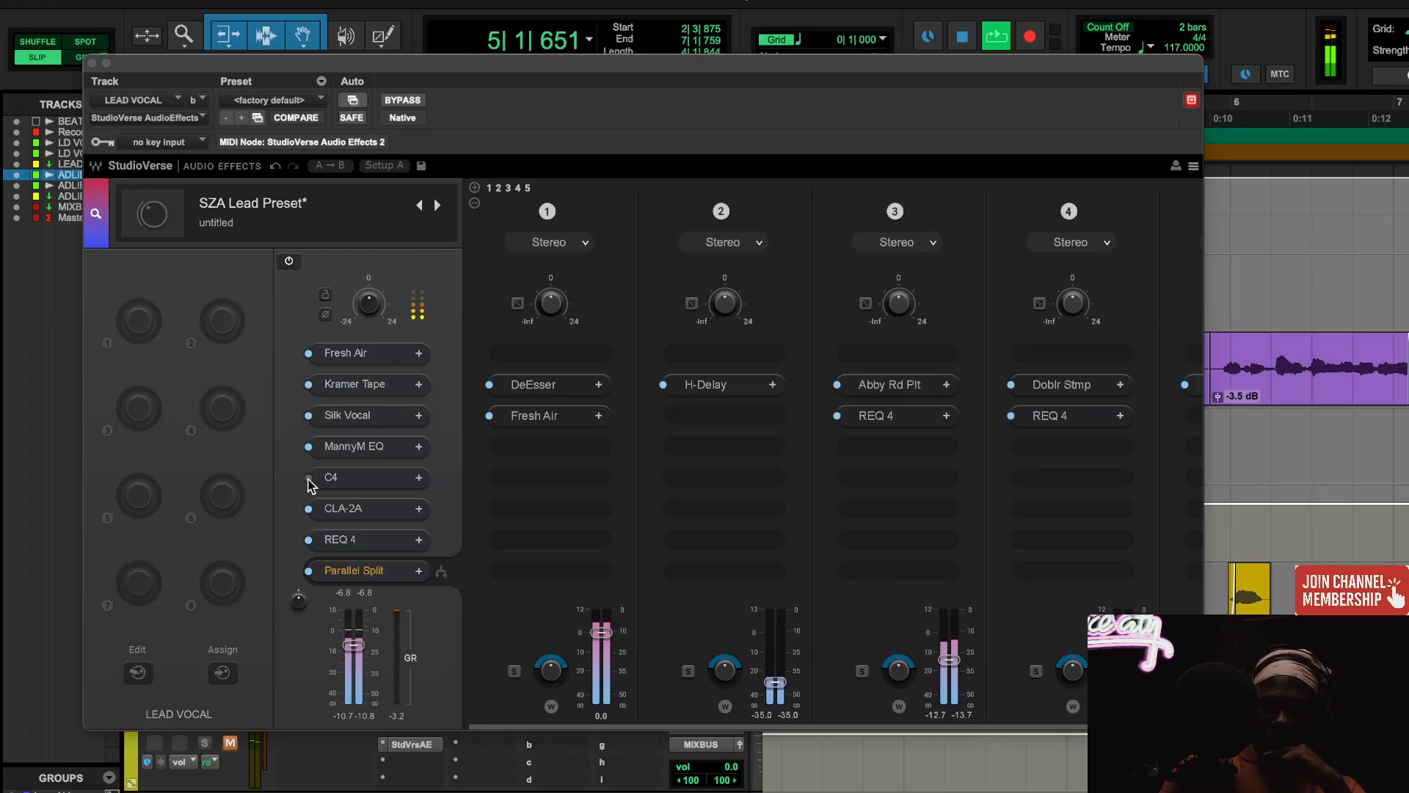
pyautogui.click(334, 478)
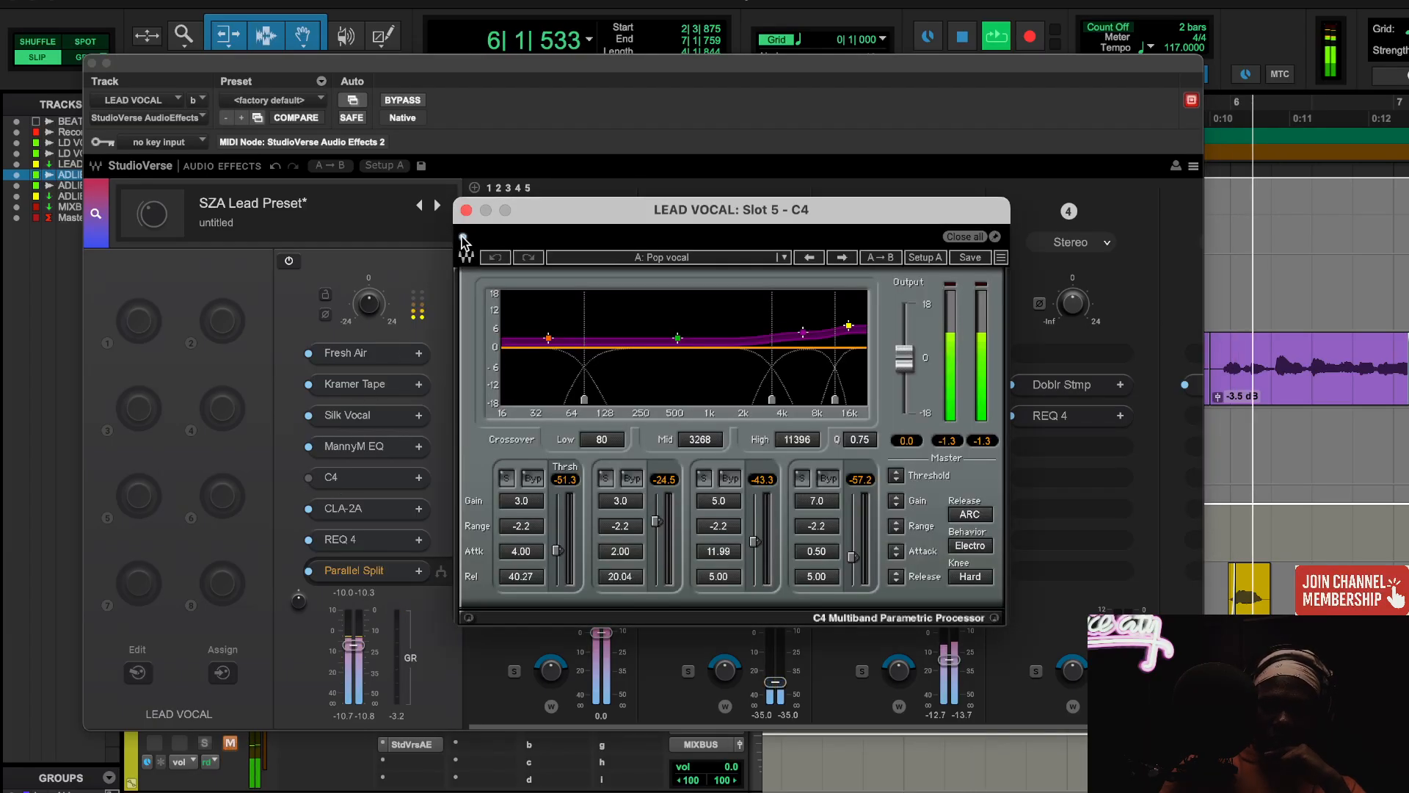
pyautogui.click(463, 237)
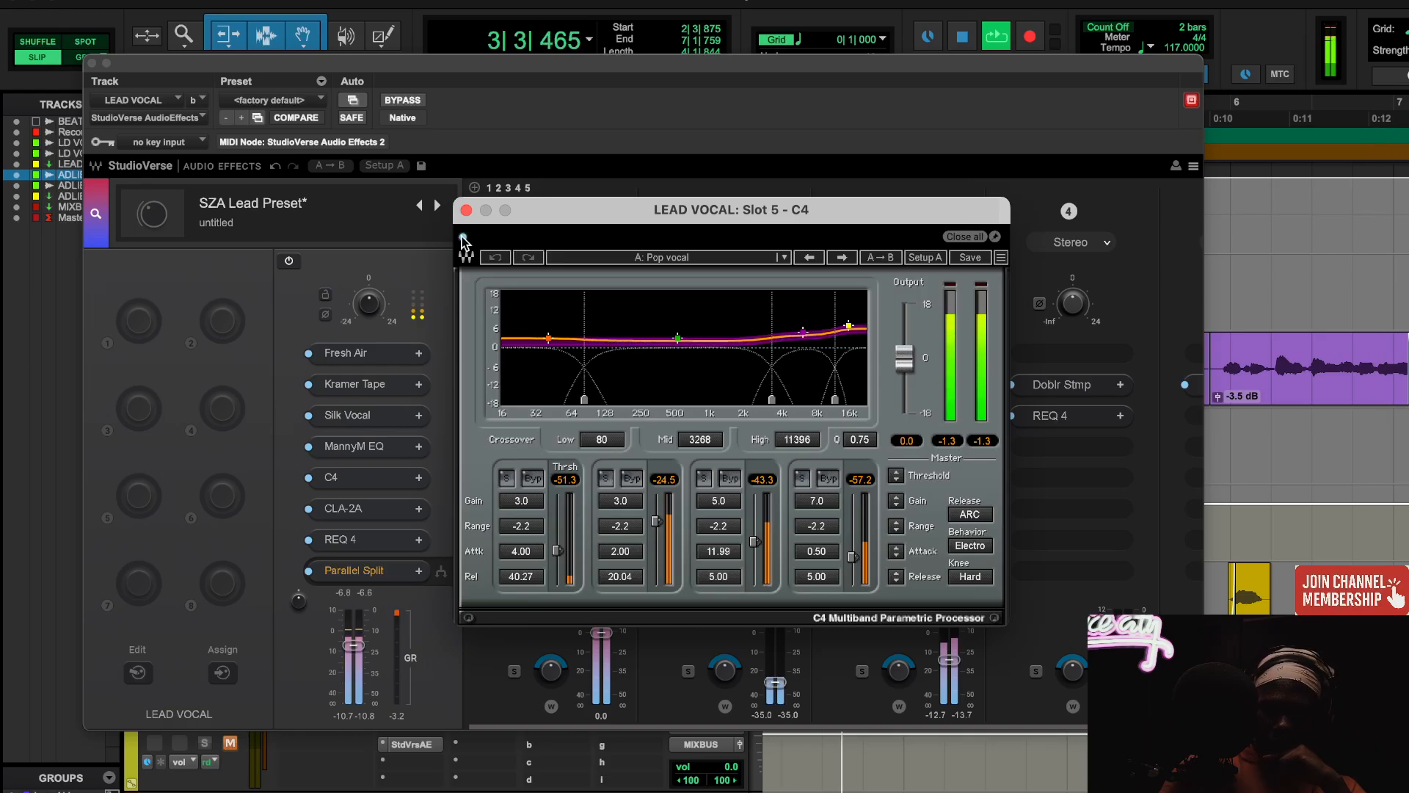
# - Set the C4 Behavior to Opto, stop playback, and open CLA-2A from the lead vocal chain's sixth slot
pyautogui.click(969, 545)
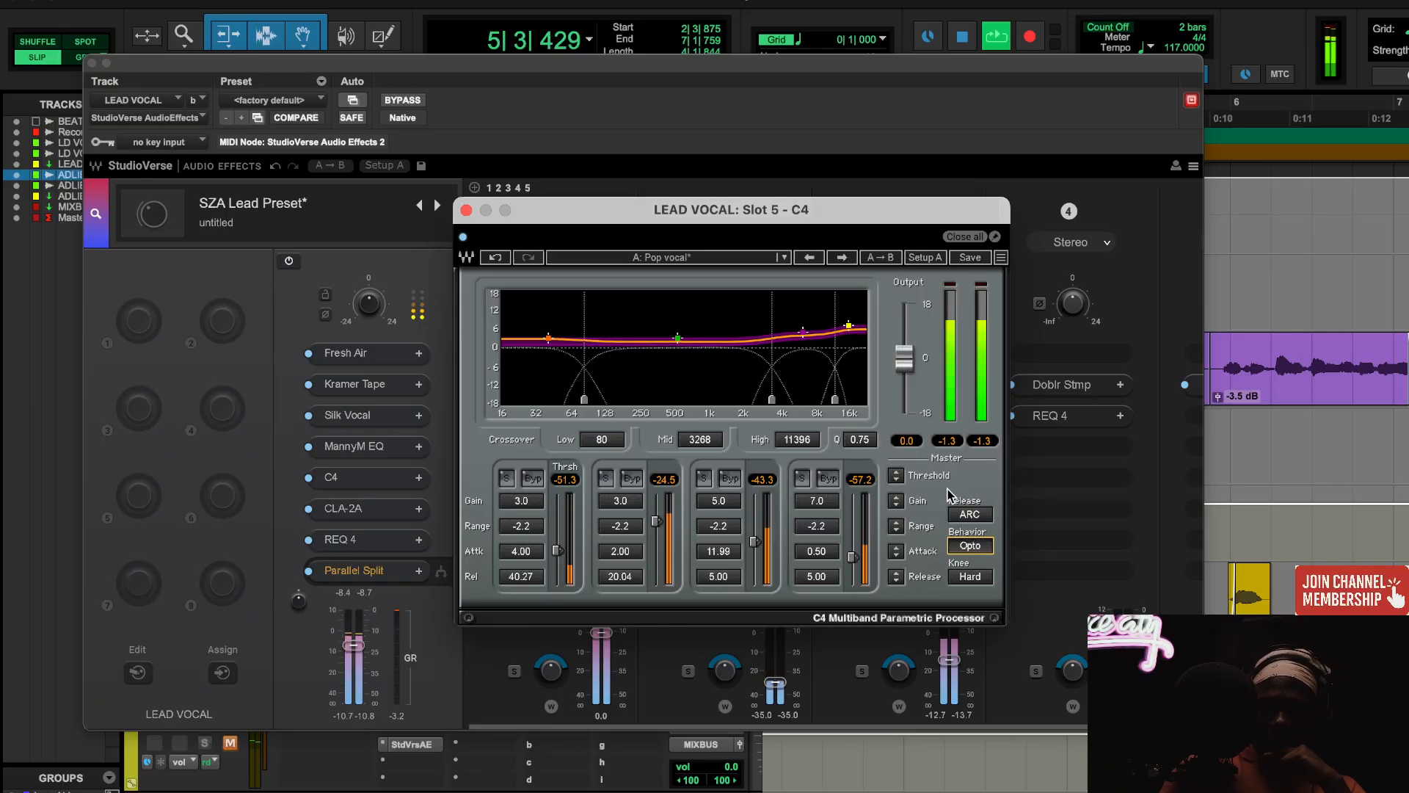
pyautogui.press('space')
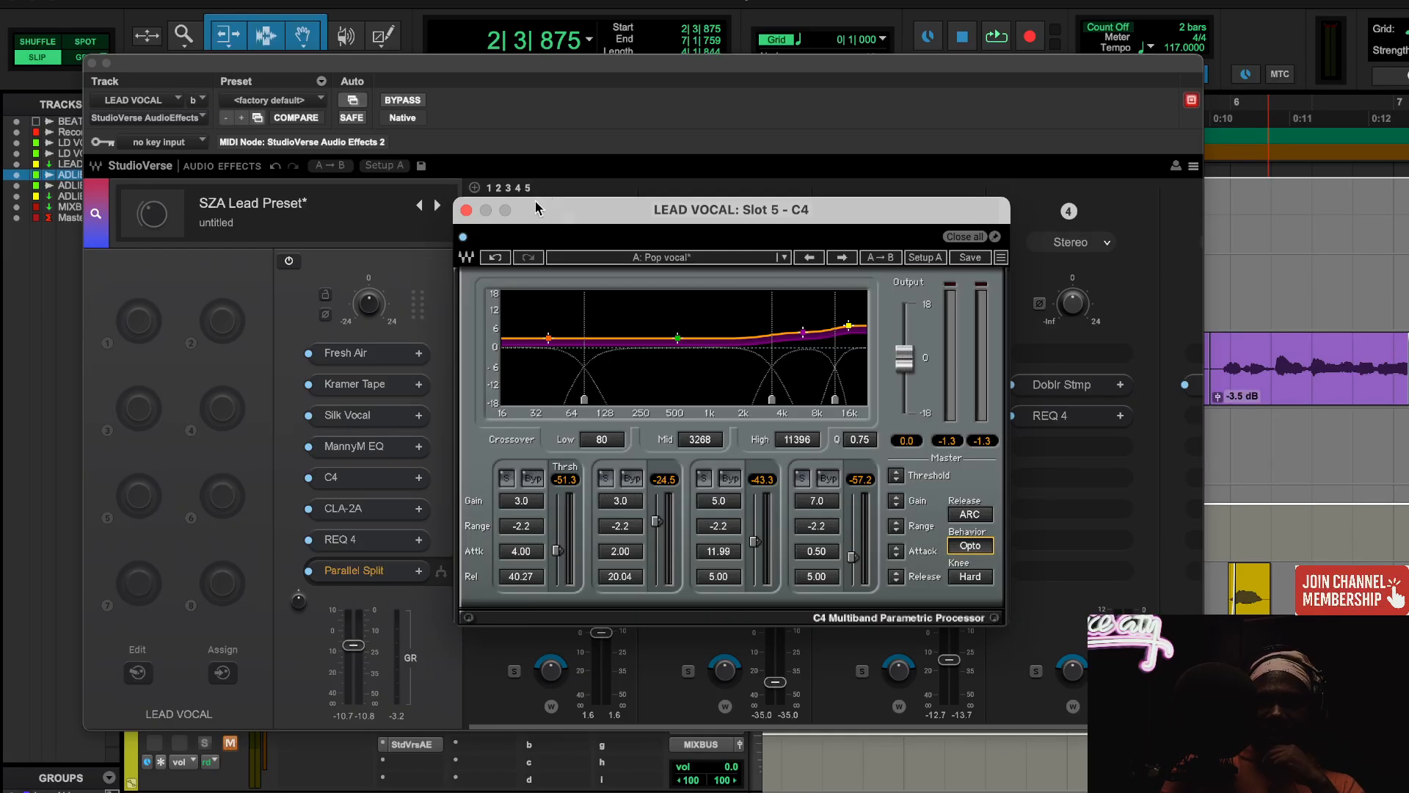
pyautogui.click(353, 516)
pyautogui.click(353, 517)
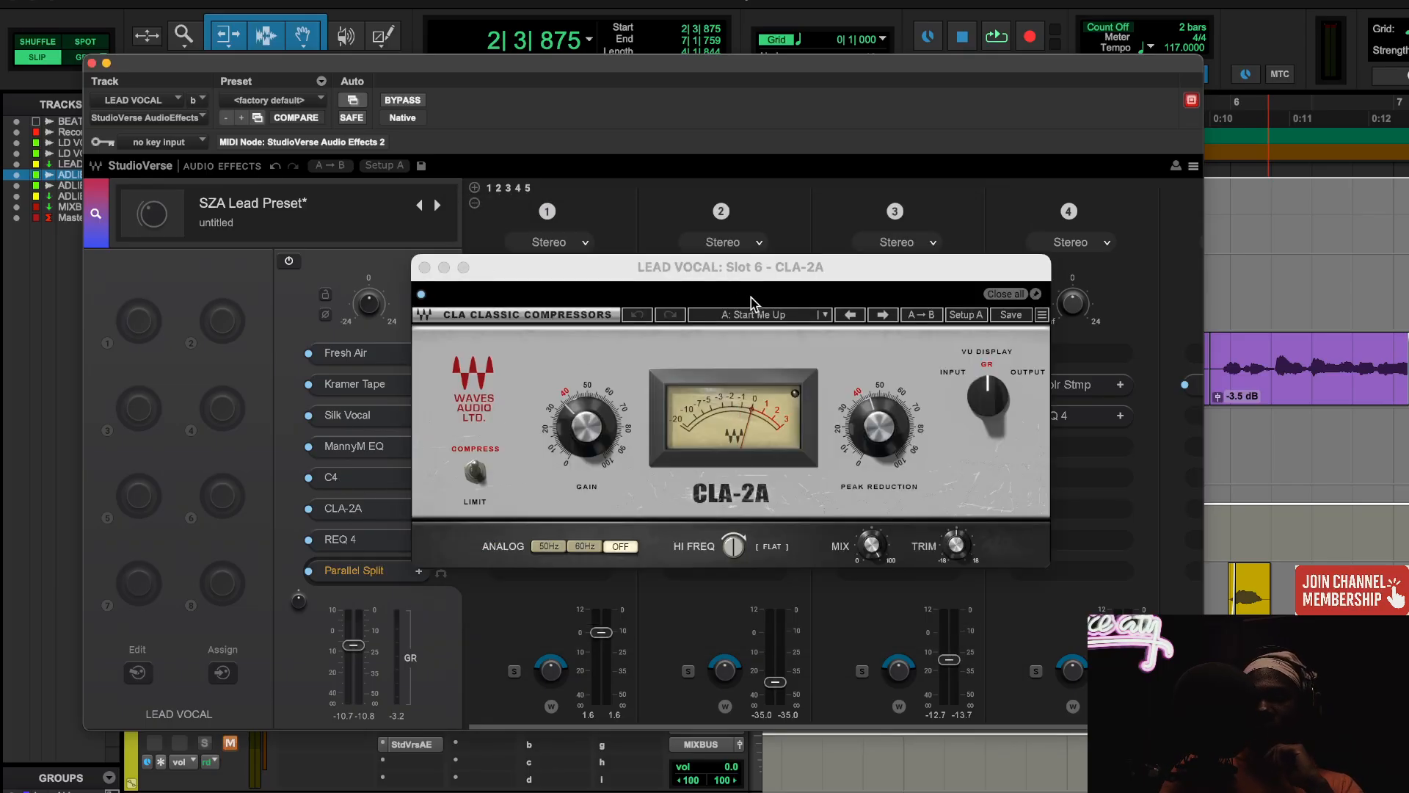
# - Play the selection and compare the lead vocal with CLA-2A off and on, leaving it enabled, stopping playback, and closing the compressor
pyautogui.moveTo(750, 278); pyautogui.dragTo(706, 272)
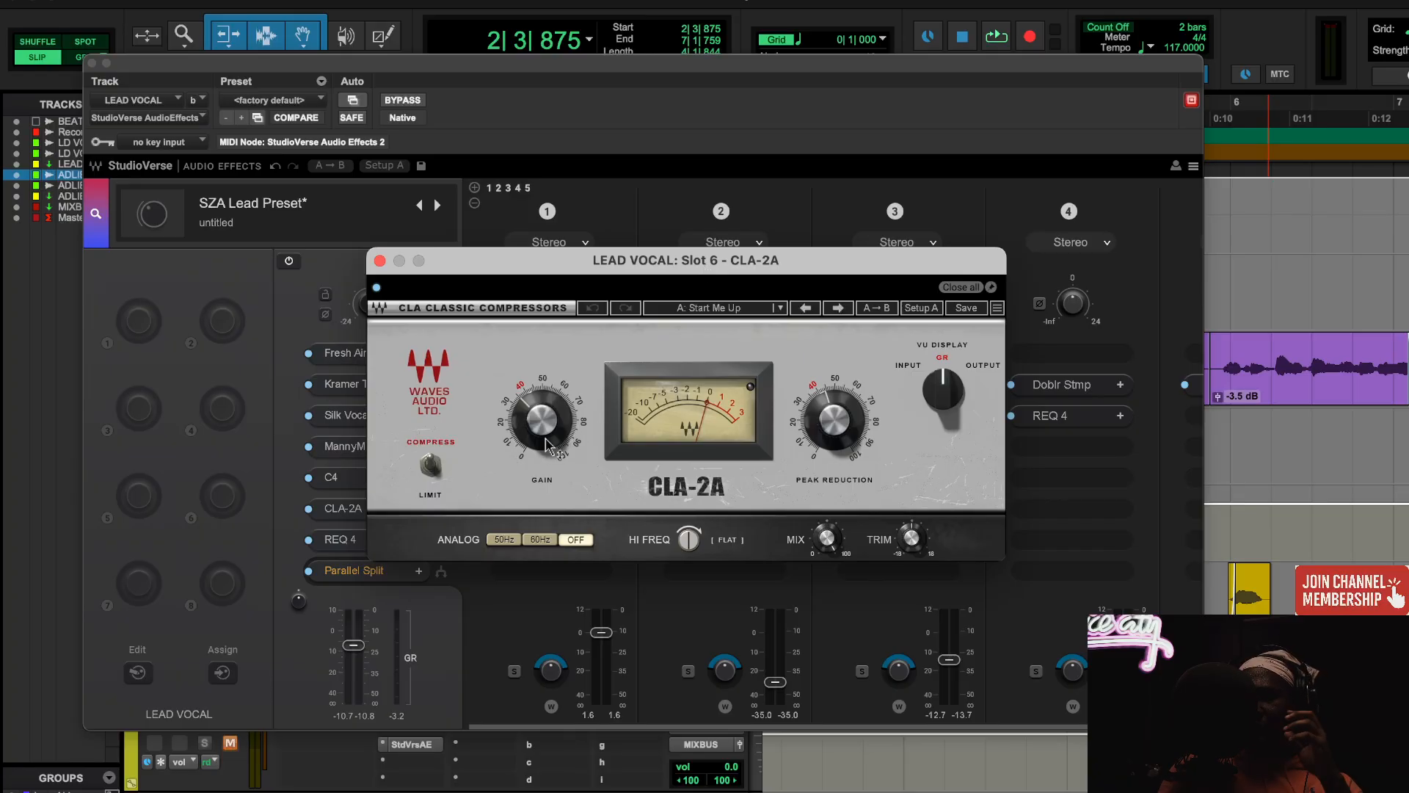
pyautogui.moveTo(546, 444)
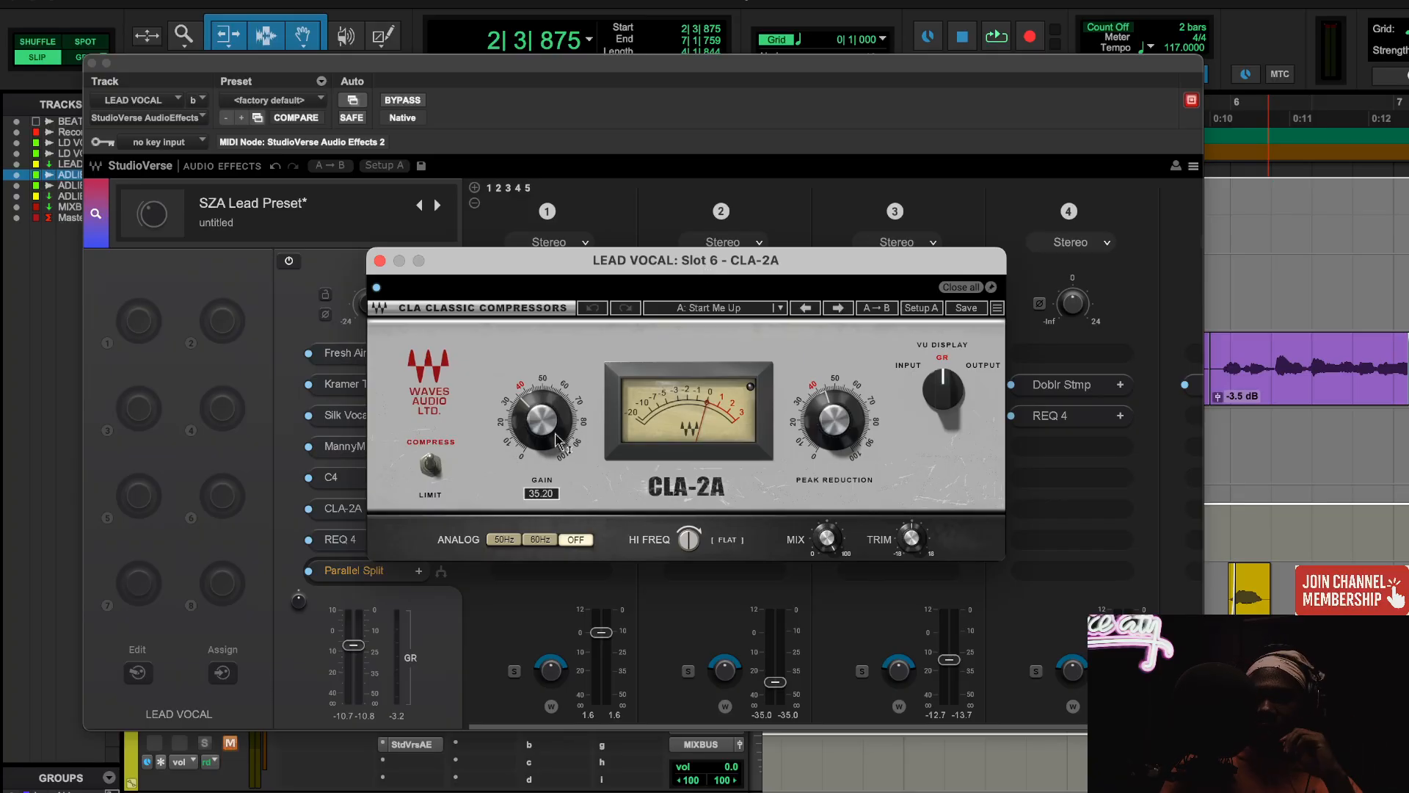
pyautogui.press('space')
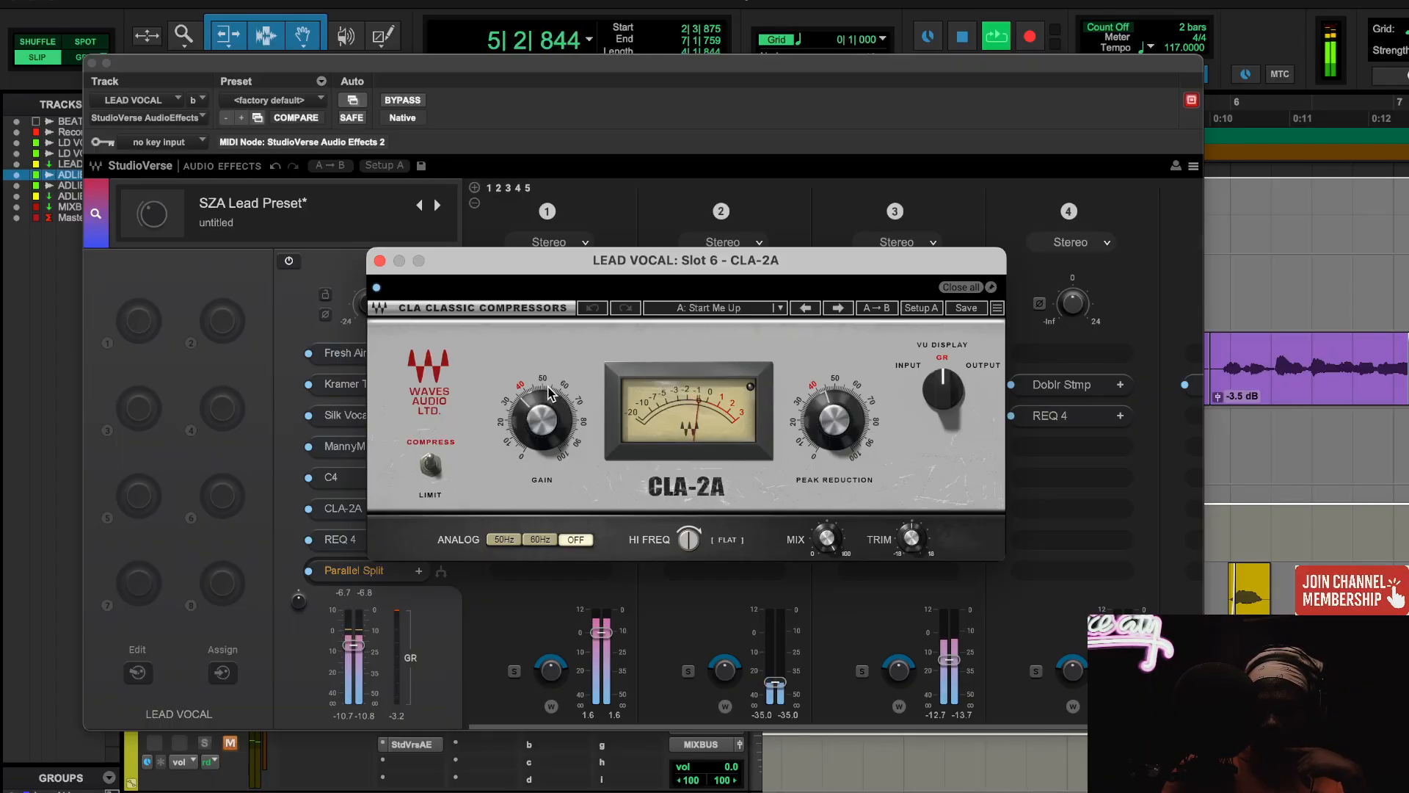
pyautogui.click(376, 288)
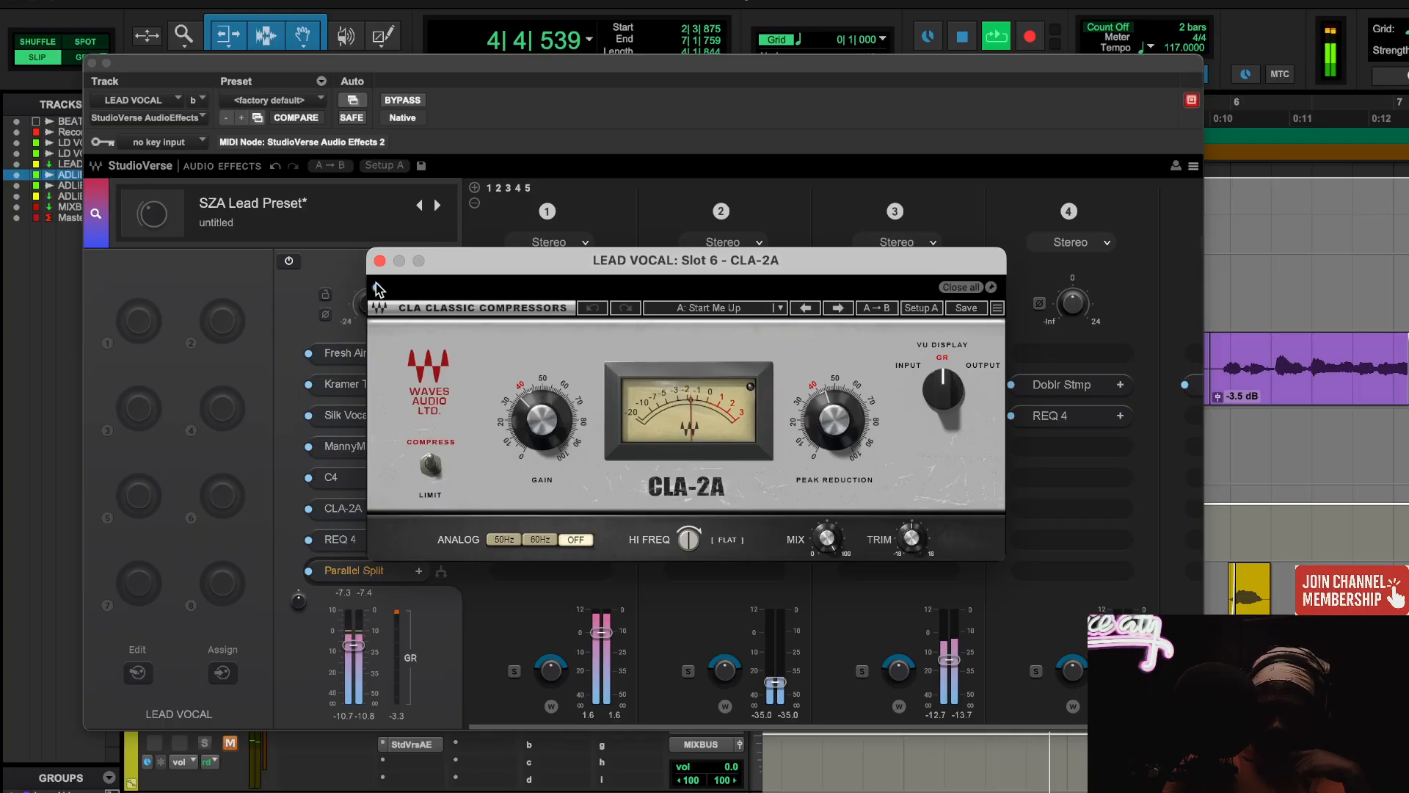
pyautogui.press('space')
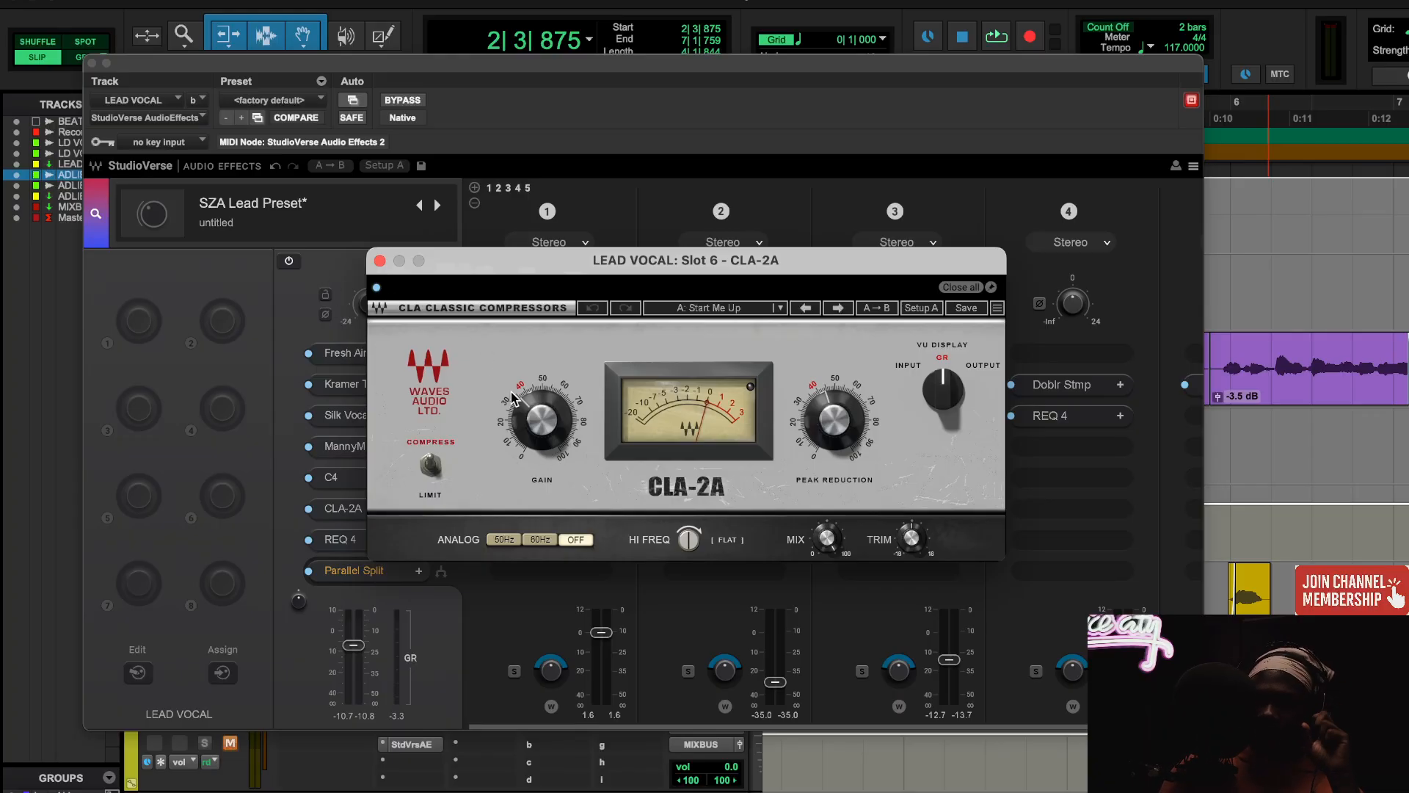
pyautogui.click(379, 261)
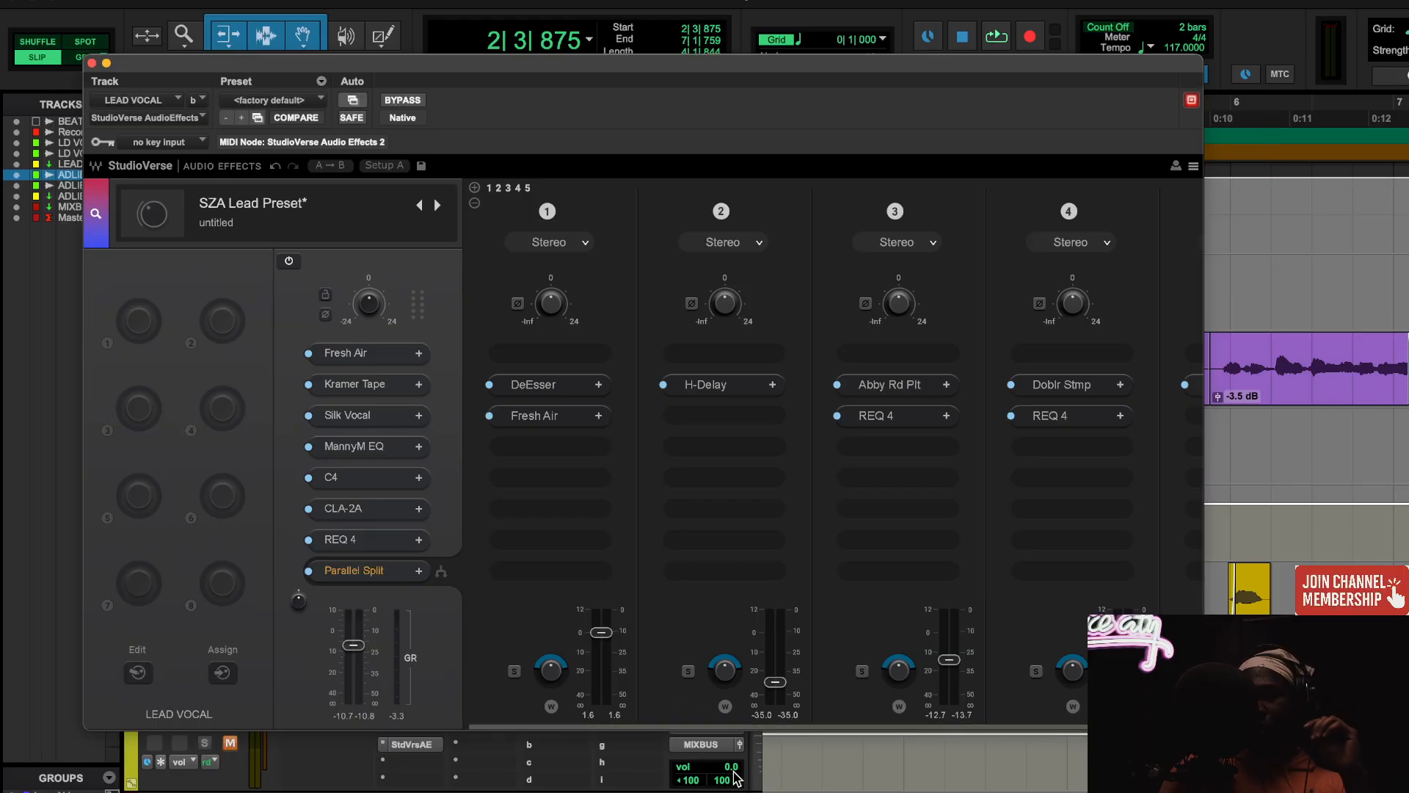
# - Open REQ 4 from the lead vocal chain's seventh slot and inspect the settings of bands 2 and 5
pyautogui.moveTo(735, 775); pyautogui.dragTo(730, 771)
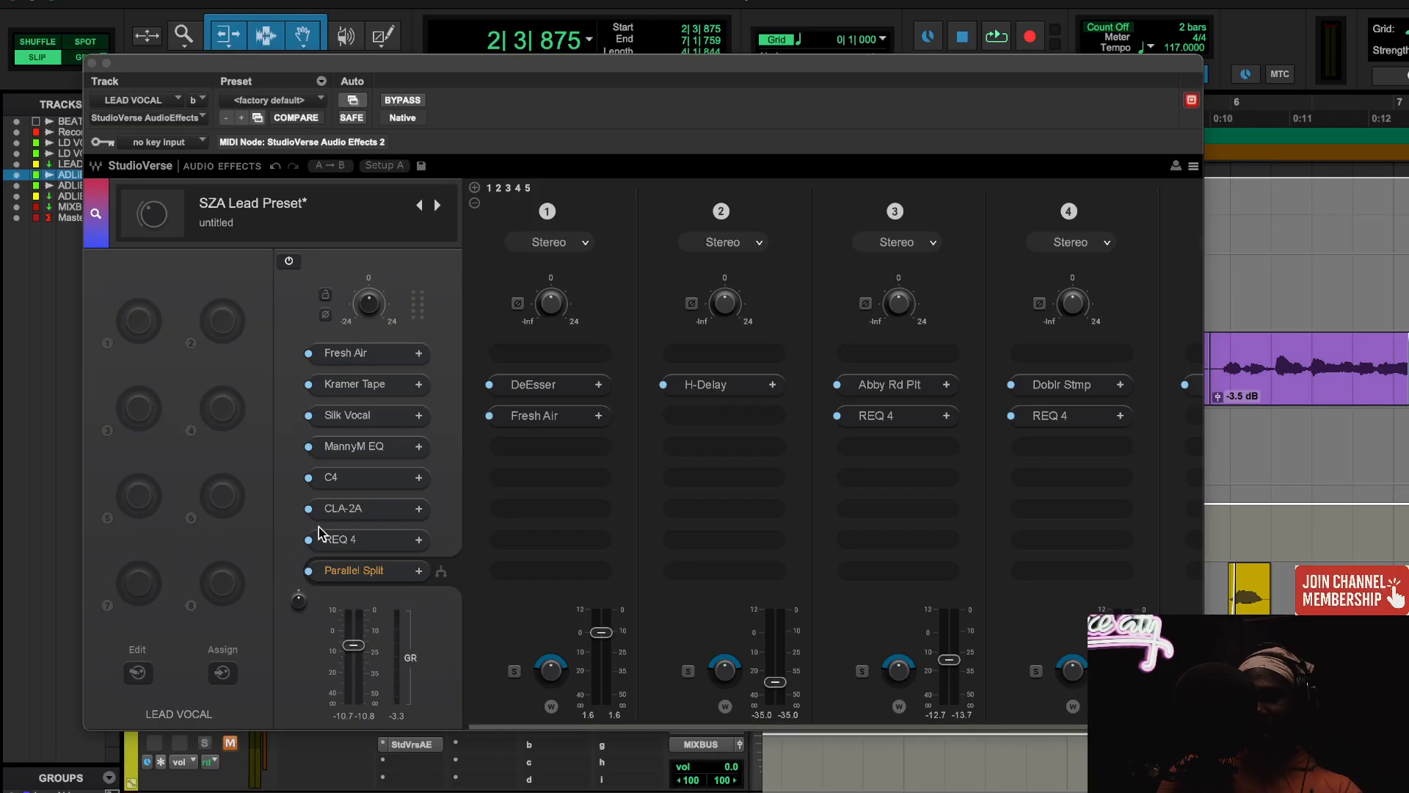
pyautogui.click(368, 546)
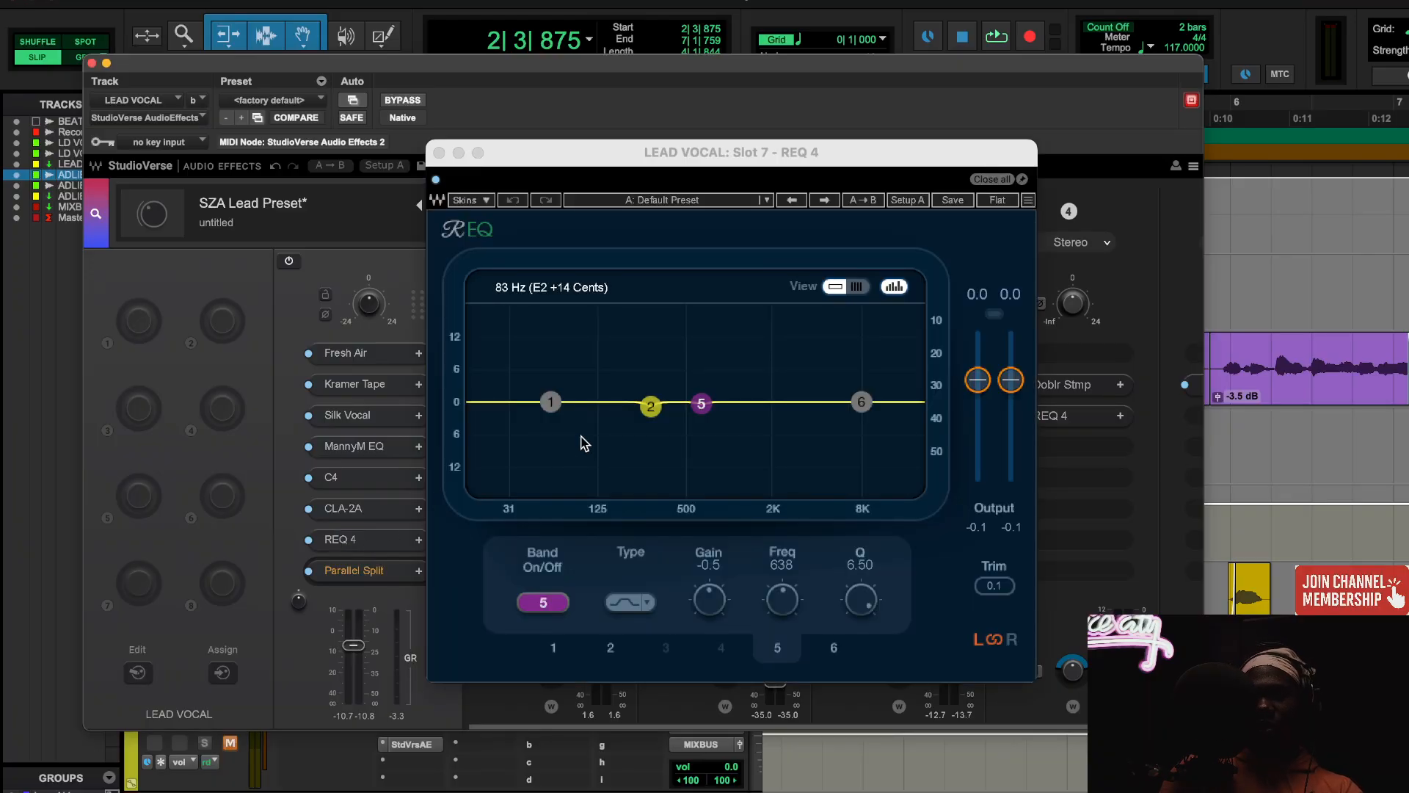
pyautogui.click(651, 406)
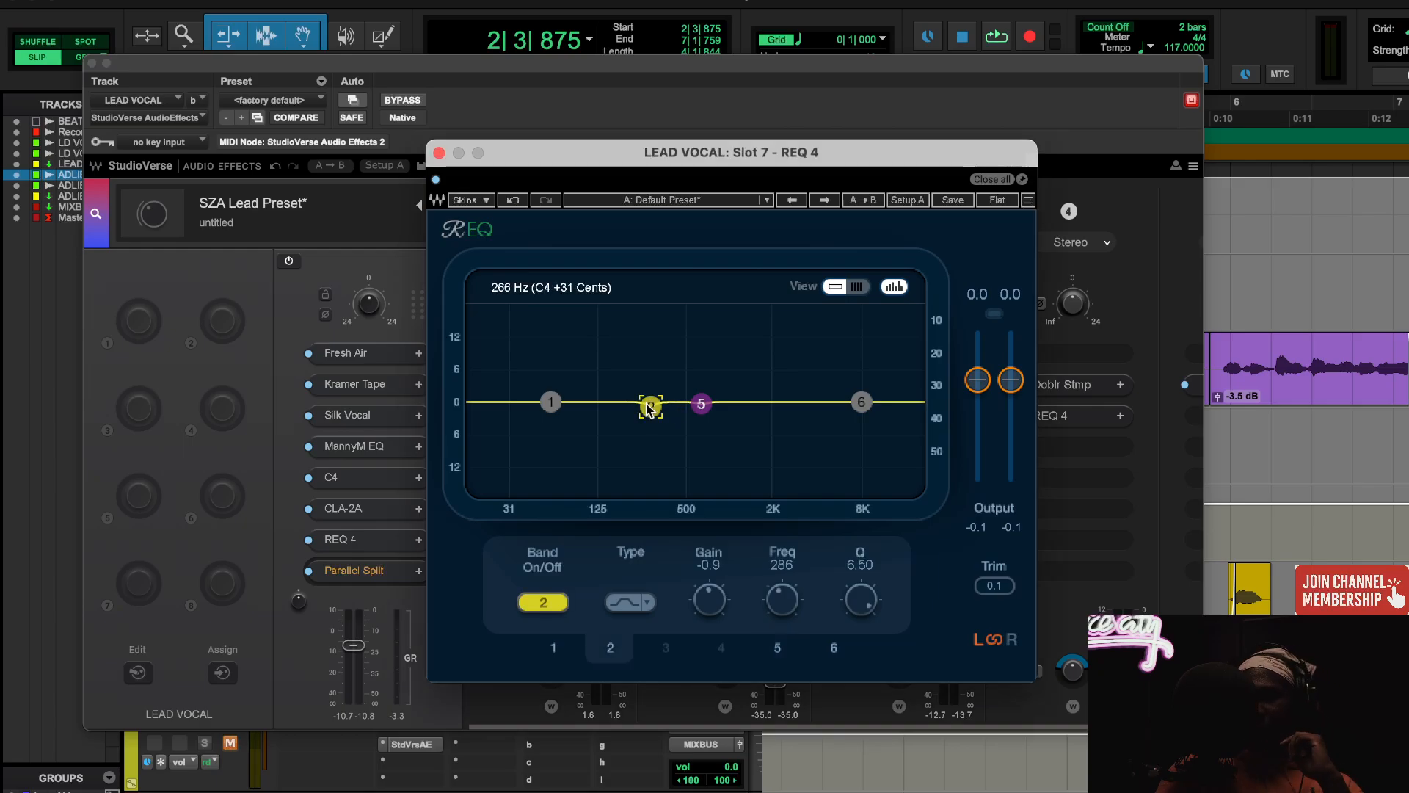
pyautogui.click(701, 403)
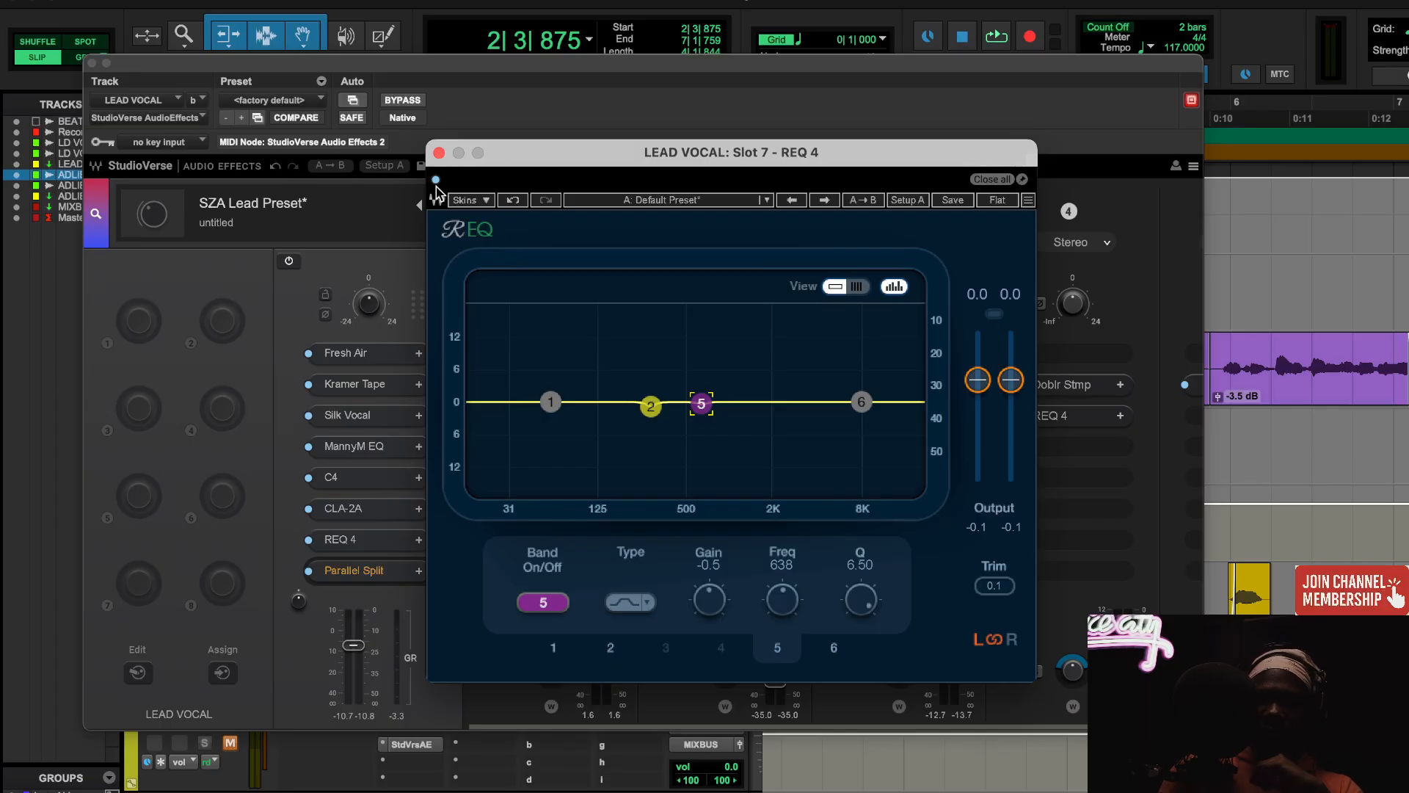
# - Compare the lead vocal with REQ 4 off and on during playback, leaving it enabled and closing the equalizer
pyautogui.press('space')
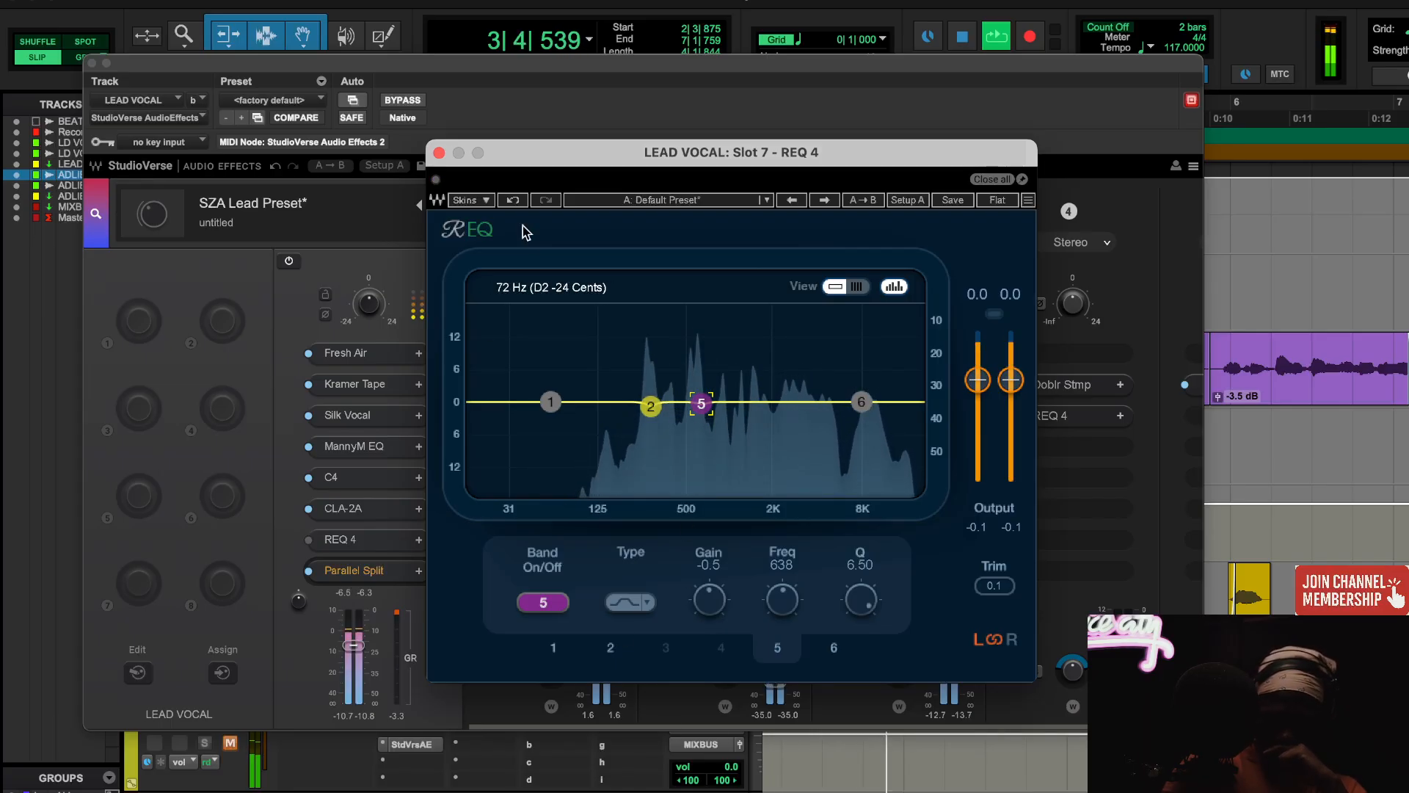
pyautogui.click(435, 181)
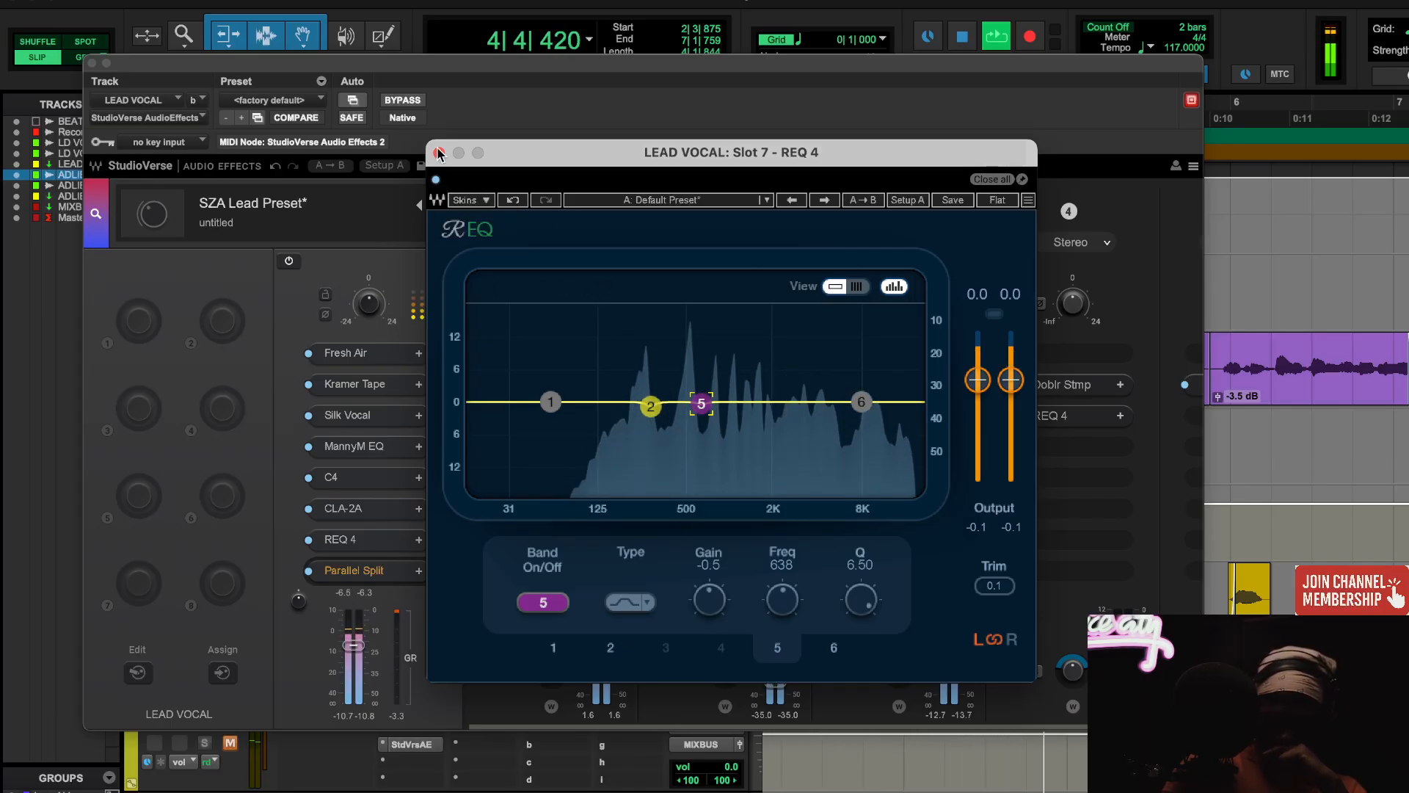
pyautogui.click(439, 152)
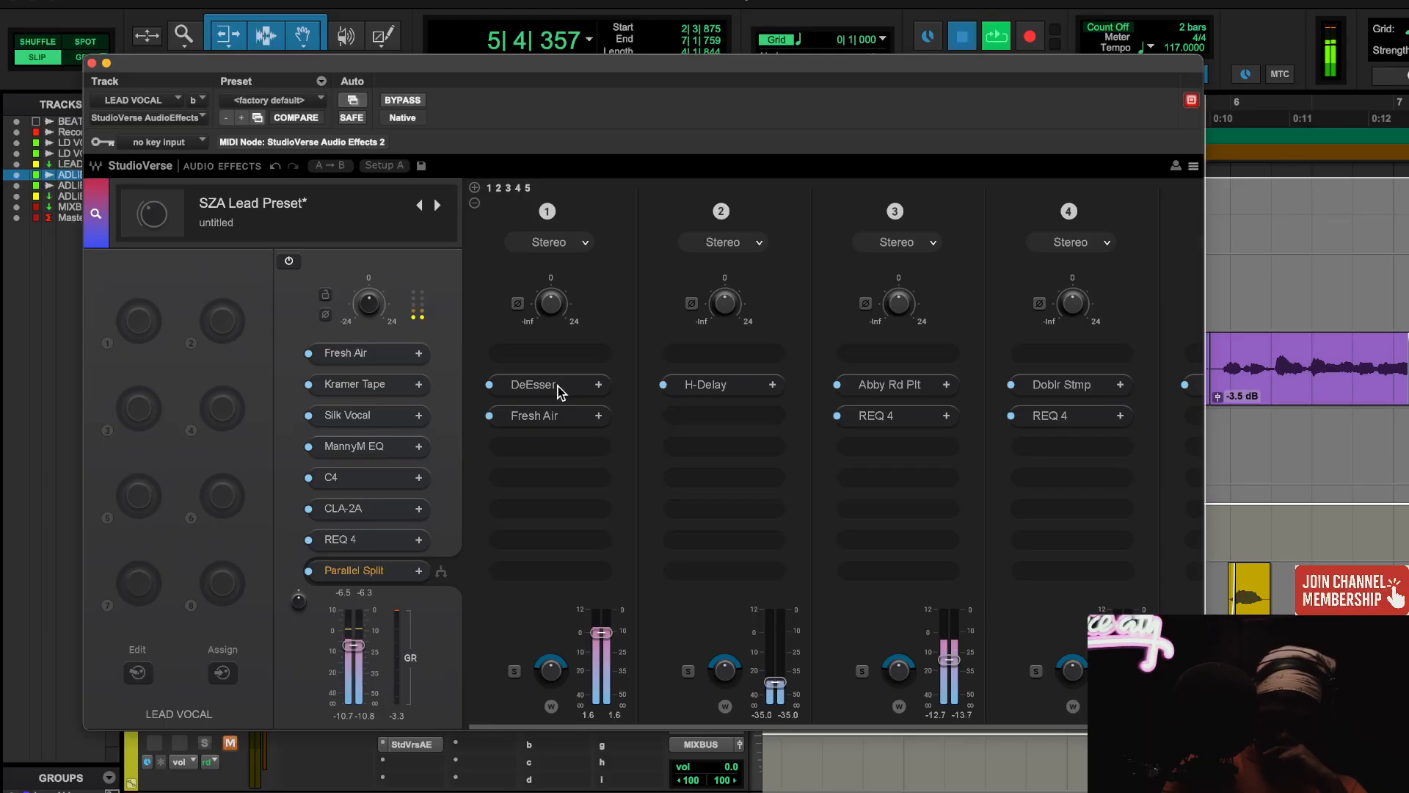
# - Open the DeEsser in parallel chain 1, audition it during playback, review its settings with playback stopped, and close it
pyautogui.press('space')
pyautogui.click(533, 385)
pyautogui.press('space')
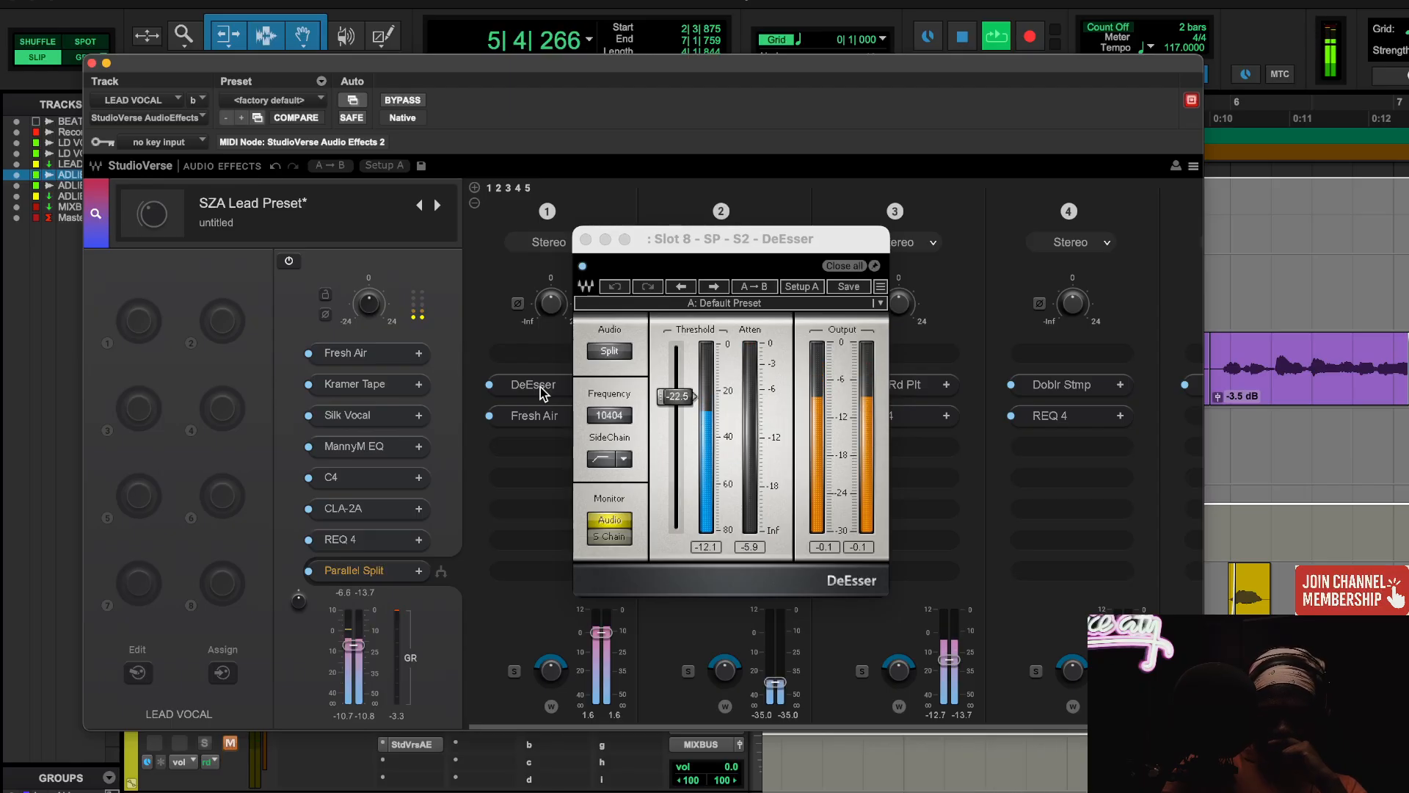
pyautogui.press('space')
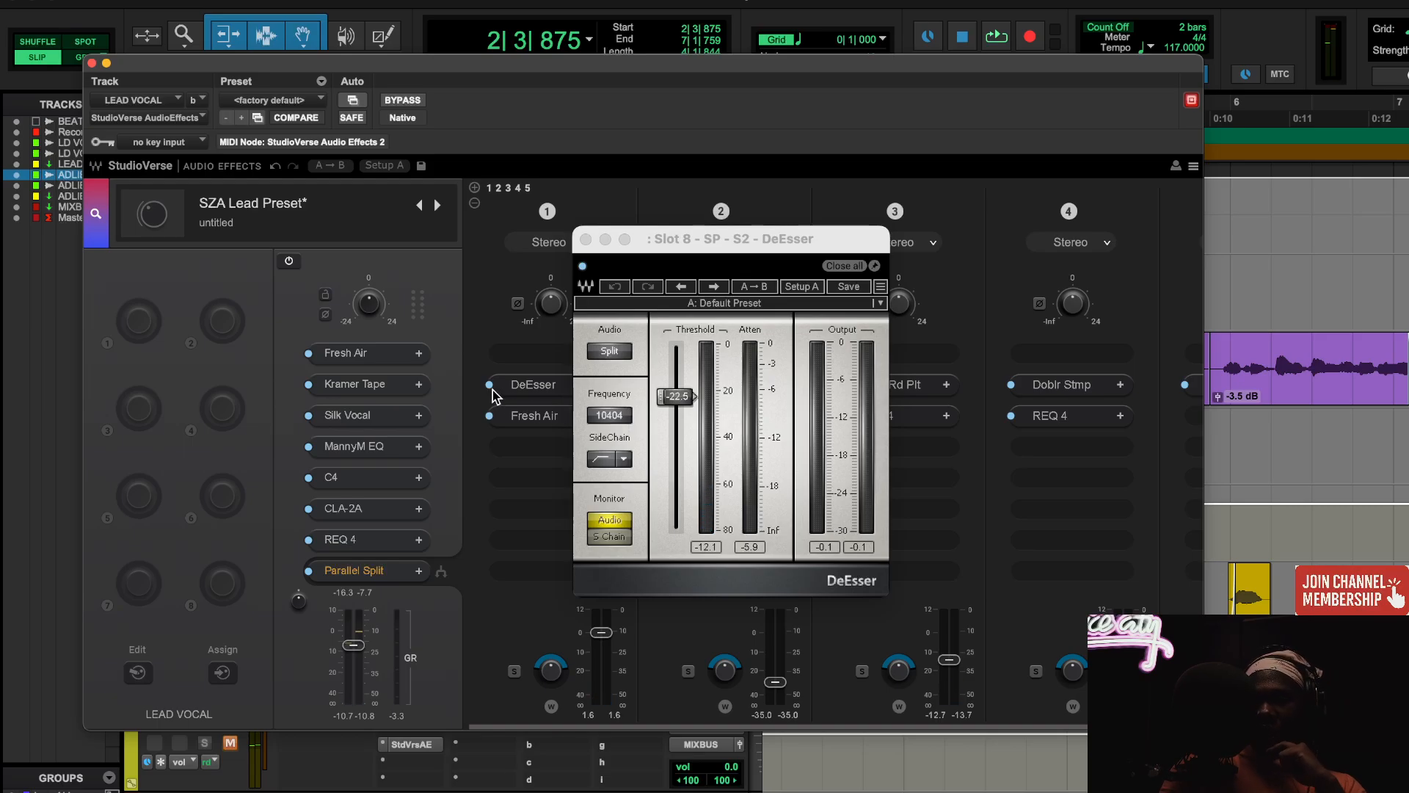
pyautogui.click(524, 387)
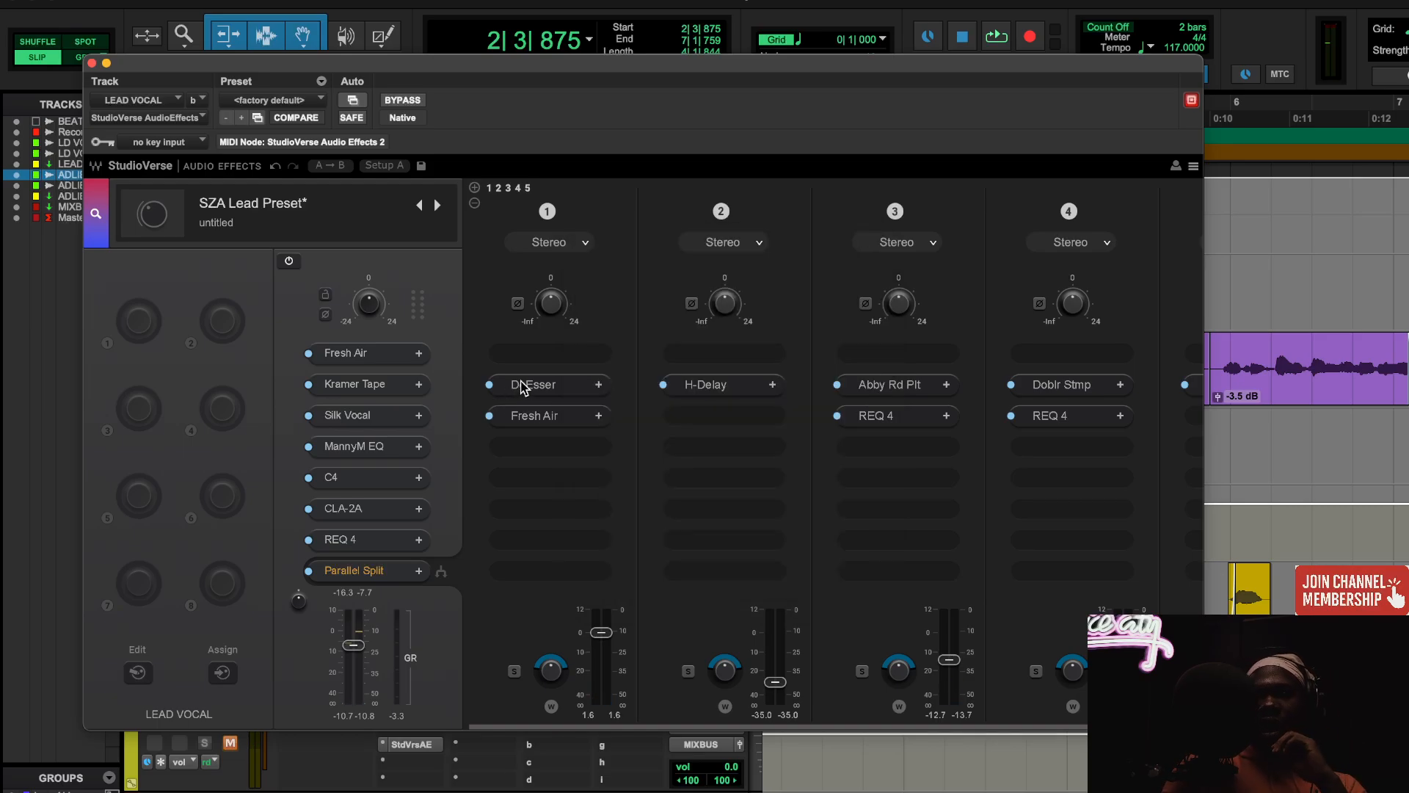
pyautogui.click(550, 389)
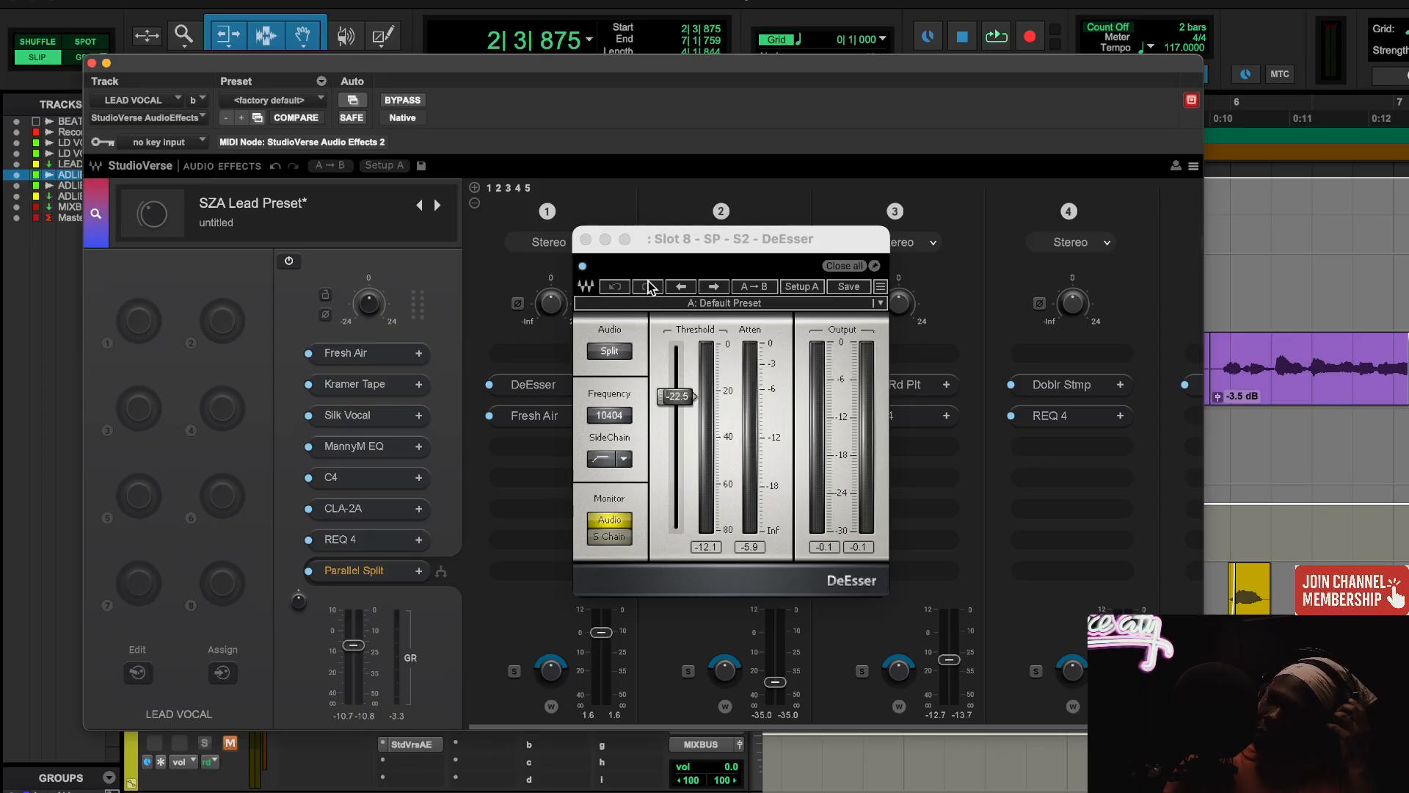
pyautogui.click(585, 240)
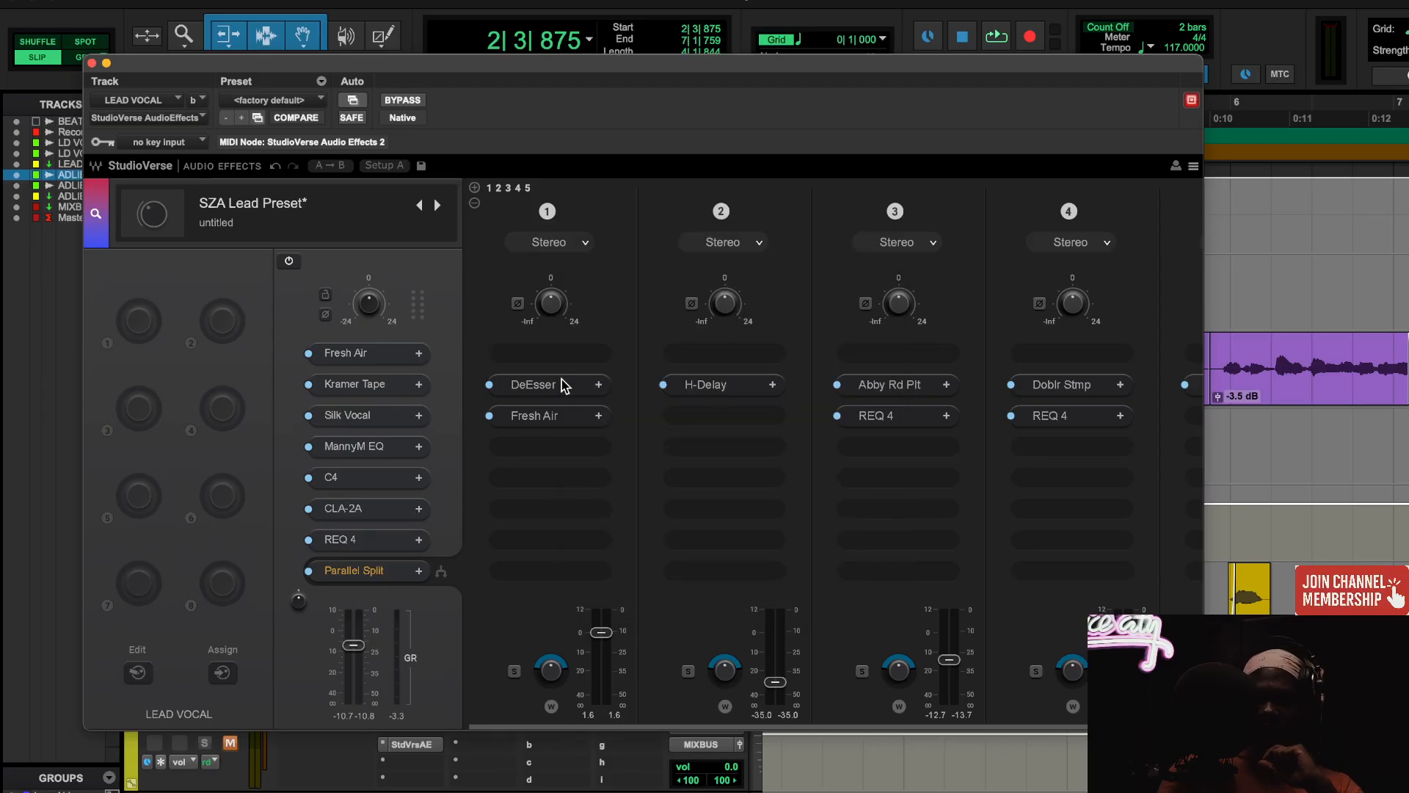
# - Open Fresh Air in parallel chain 1, compare it off and on during playback, and close it with the effect enabled and playback stopped
pyautogui.click(549, 419)
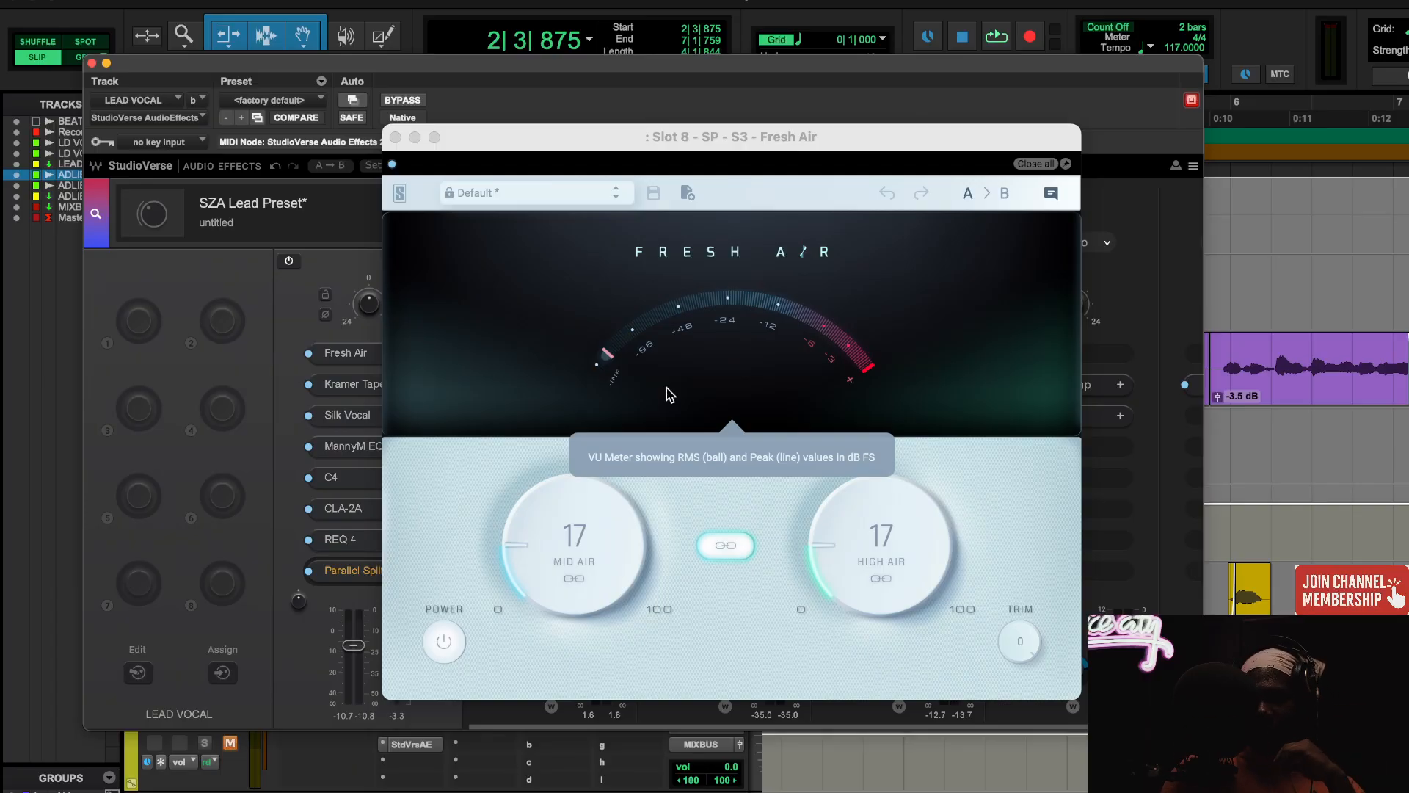
pyautogui.press('space')
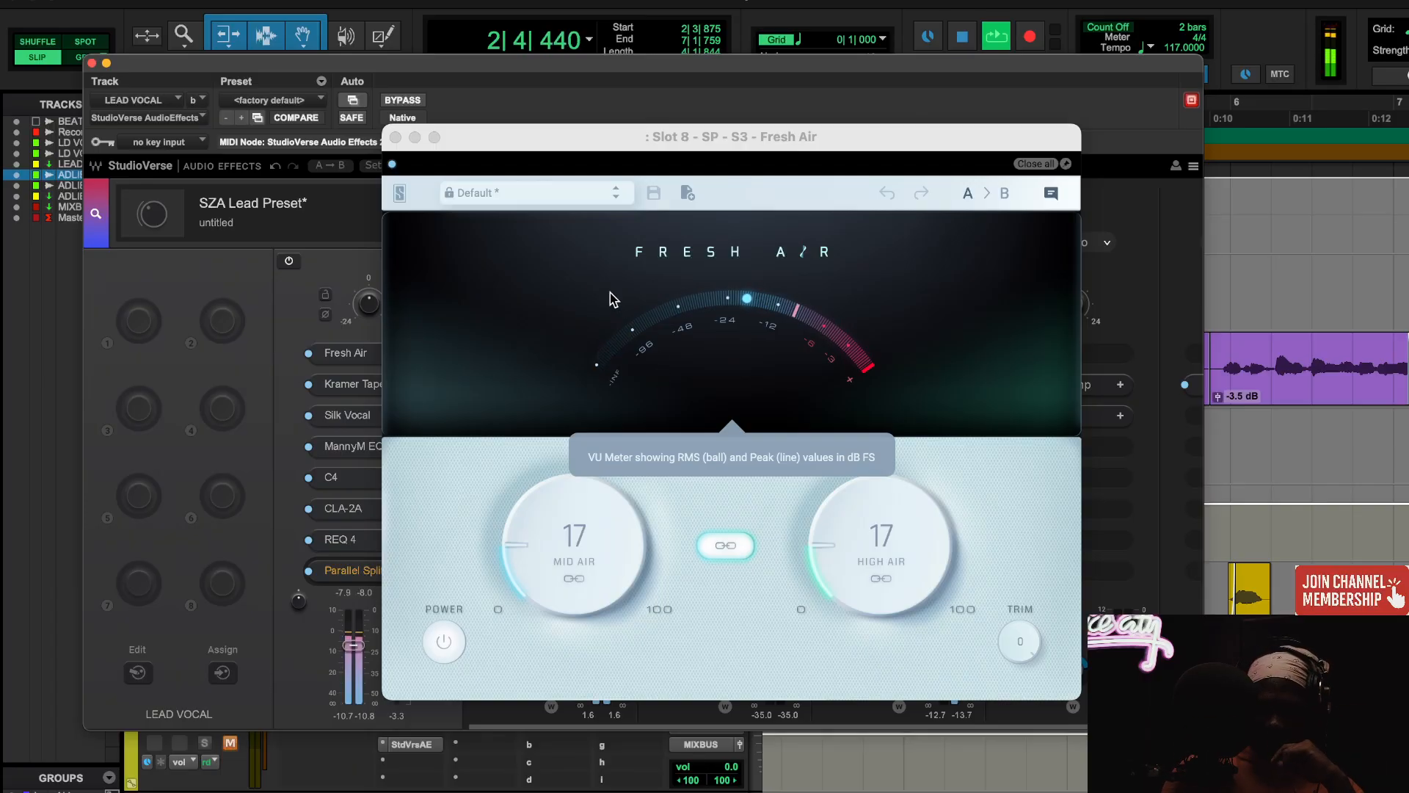
pyautogui.click(394, 163)
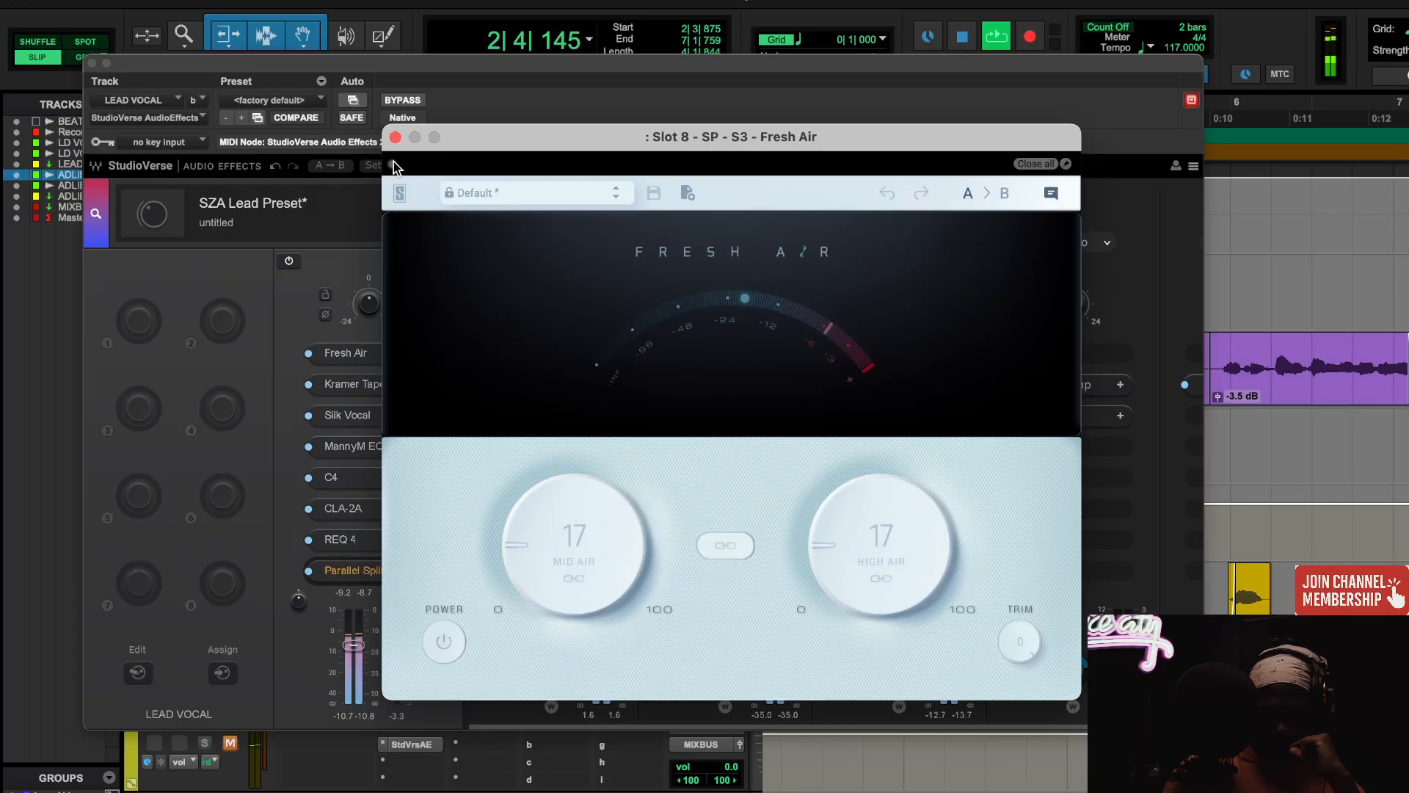
pyautogui.click(446, 638)
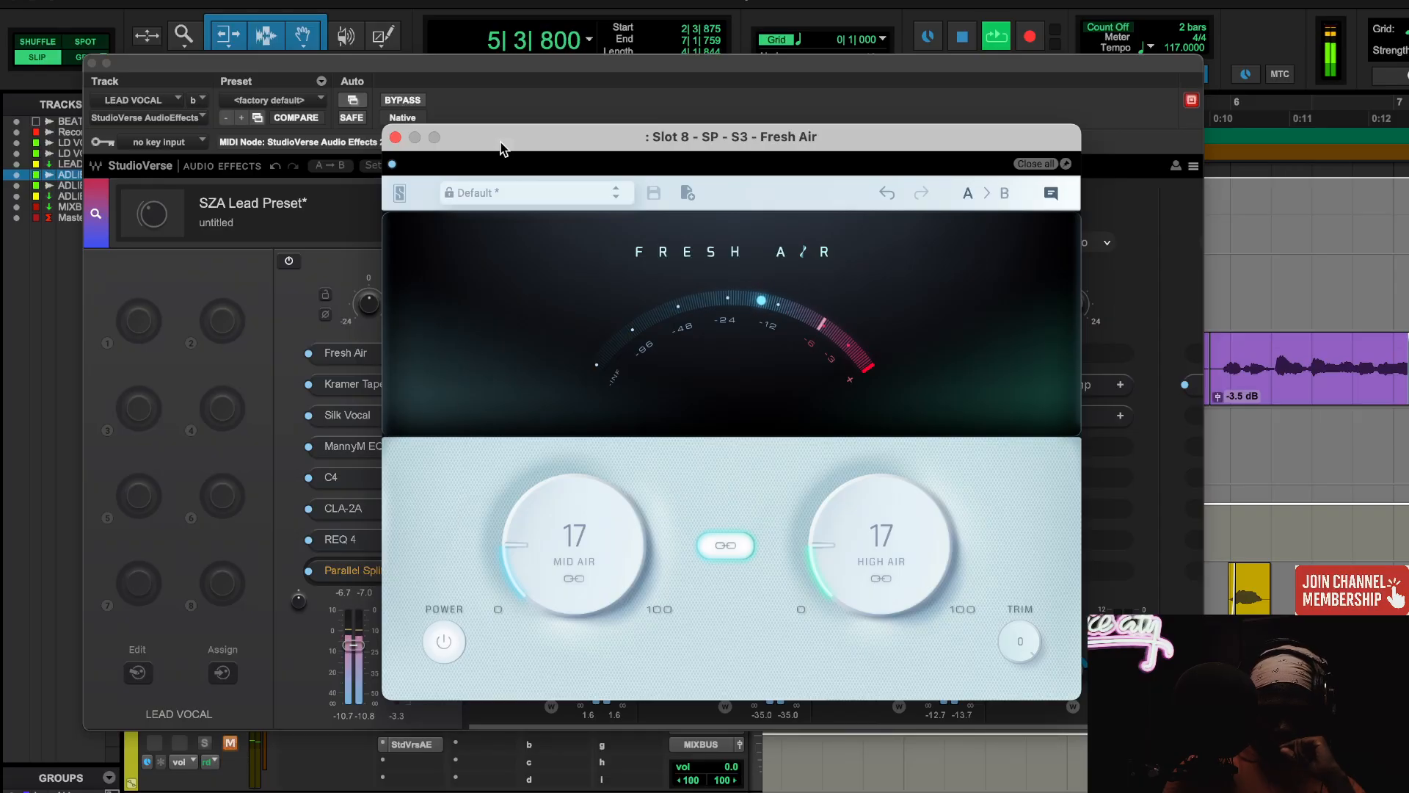
pyautogui.press('space')
pyautogui.click(396, 138)
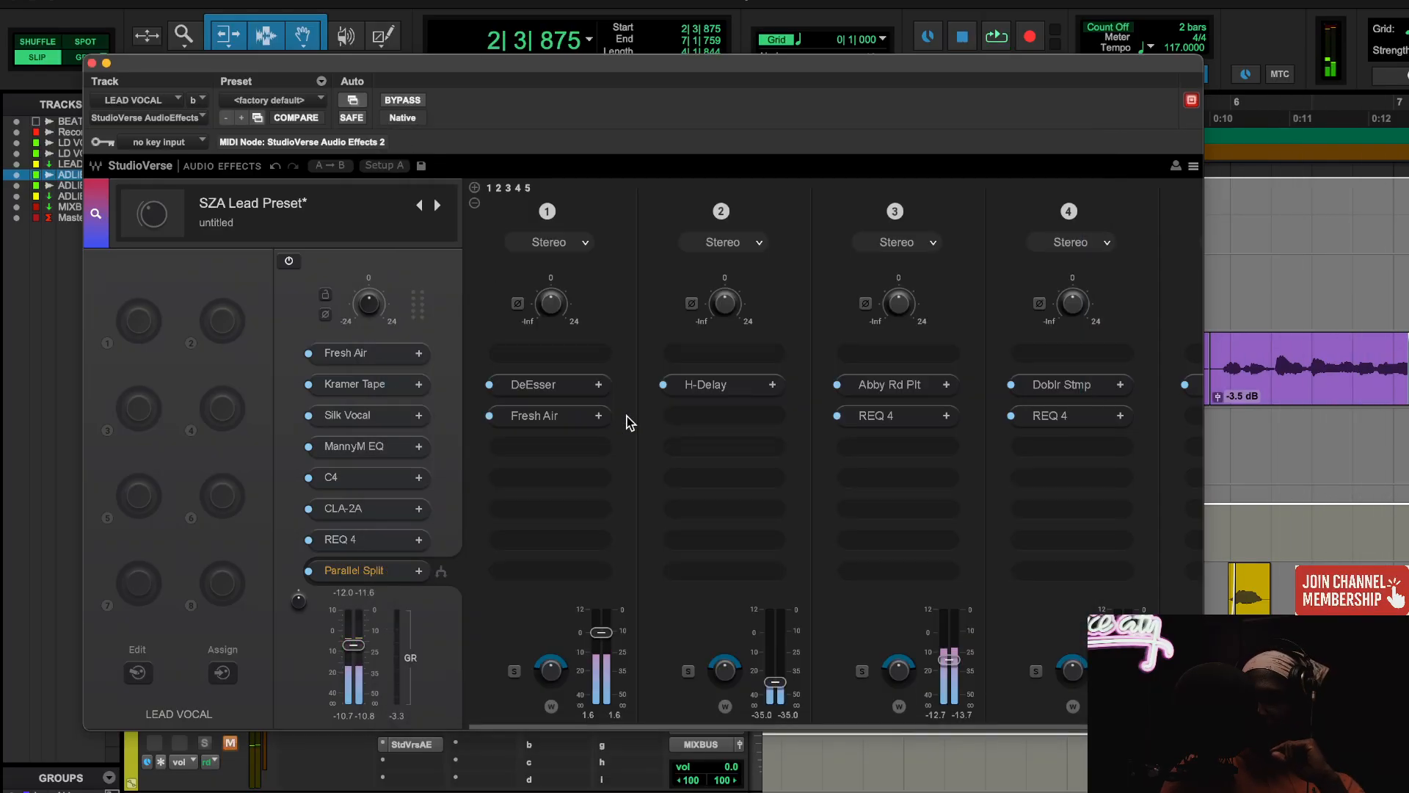
# - Review H-Delay in parallel chain 2, and audition Abbey Road Plates in parallel chain 3 during playback
pyautogui.click(708, 397)
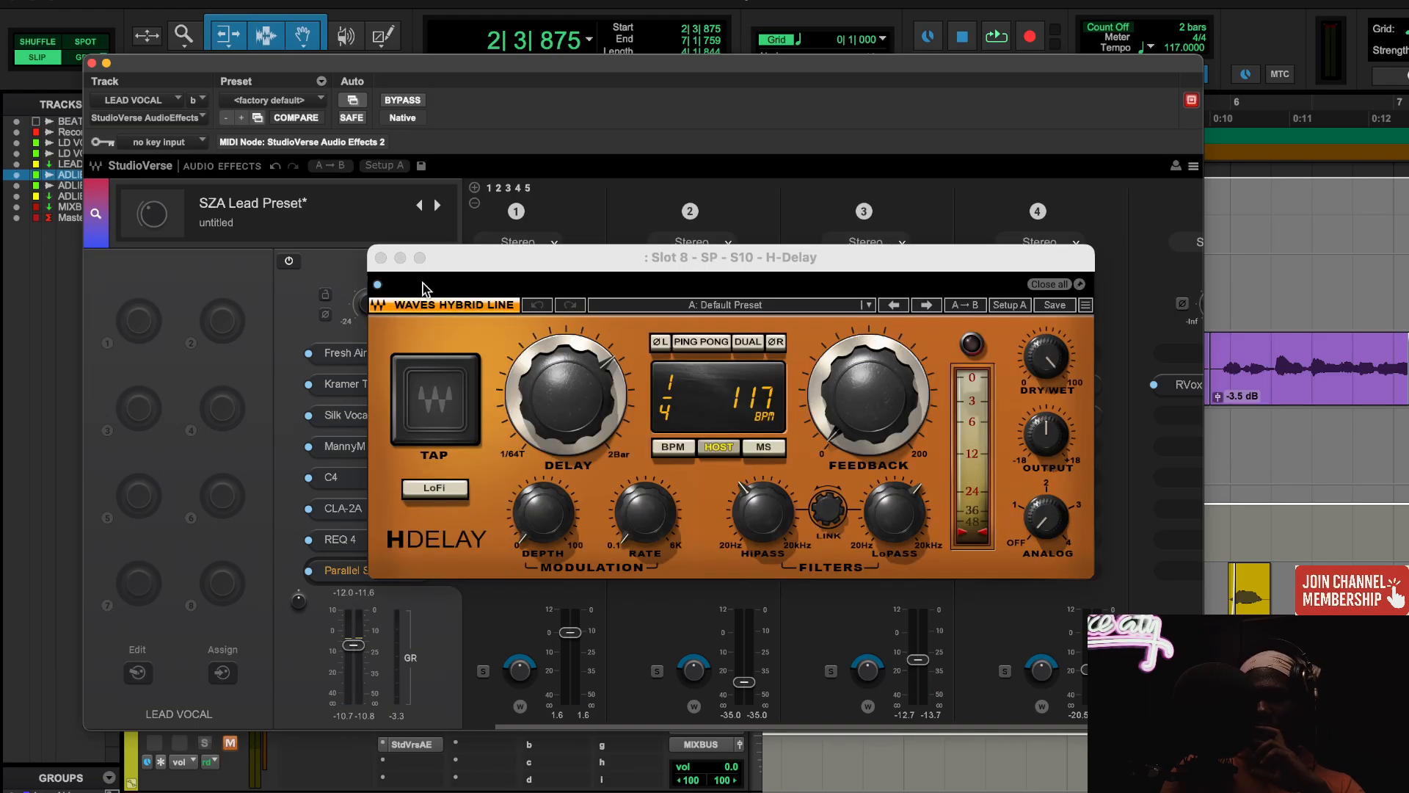
pyautogui.click(380, 258)
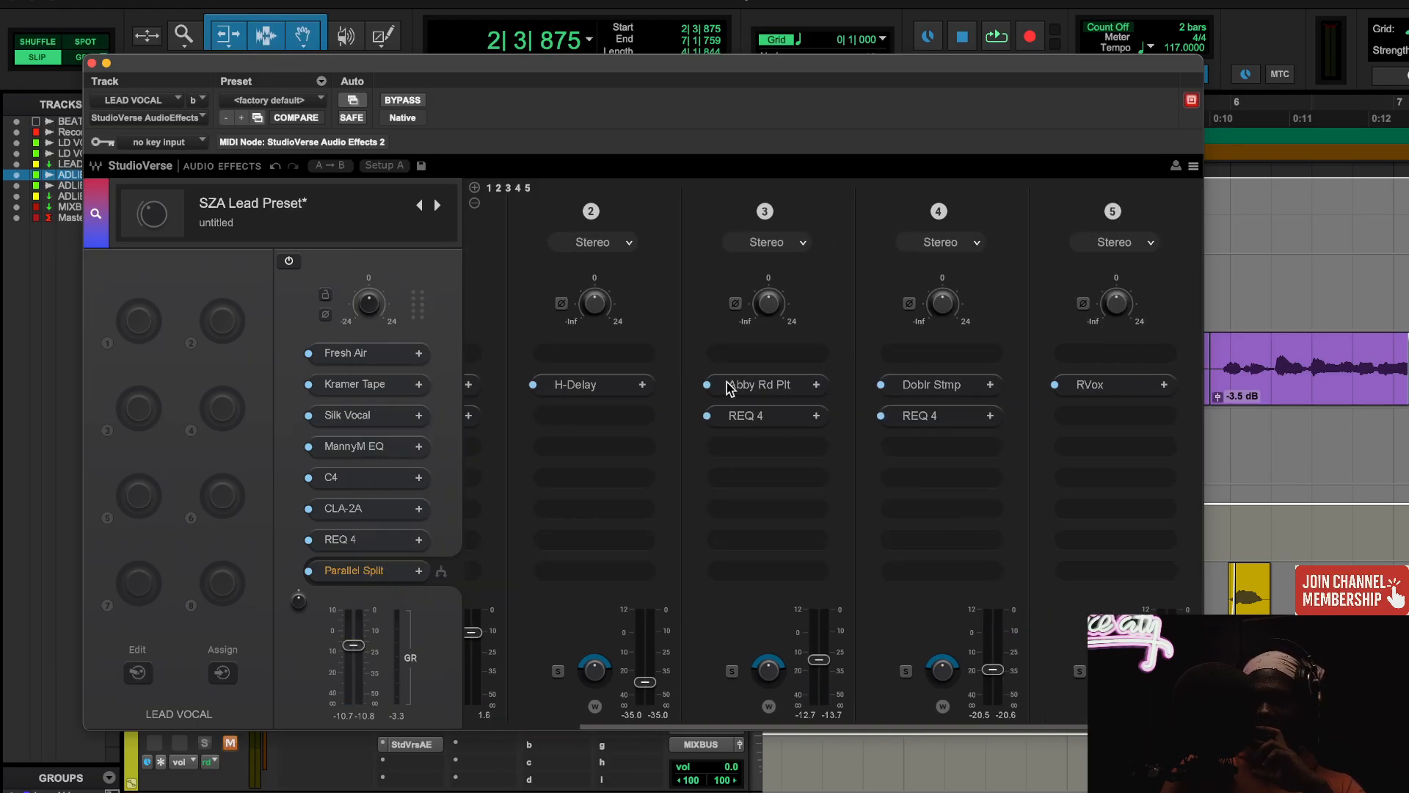
pyautogui.click(730, 386)
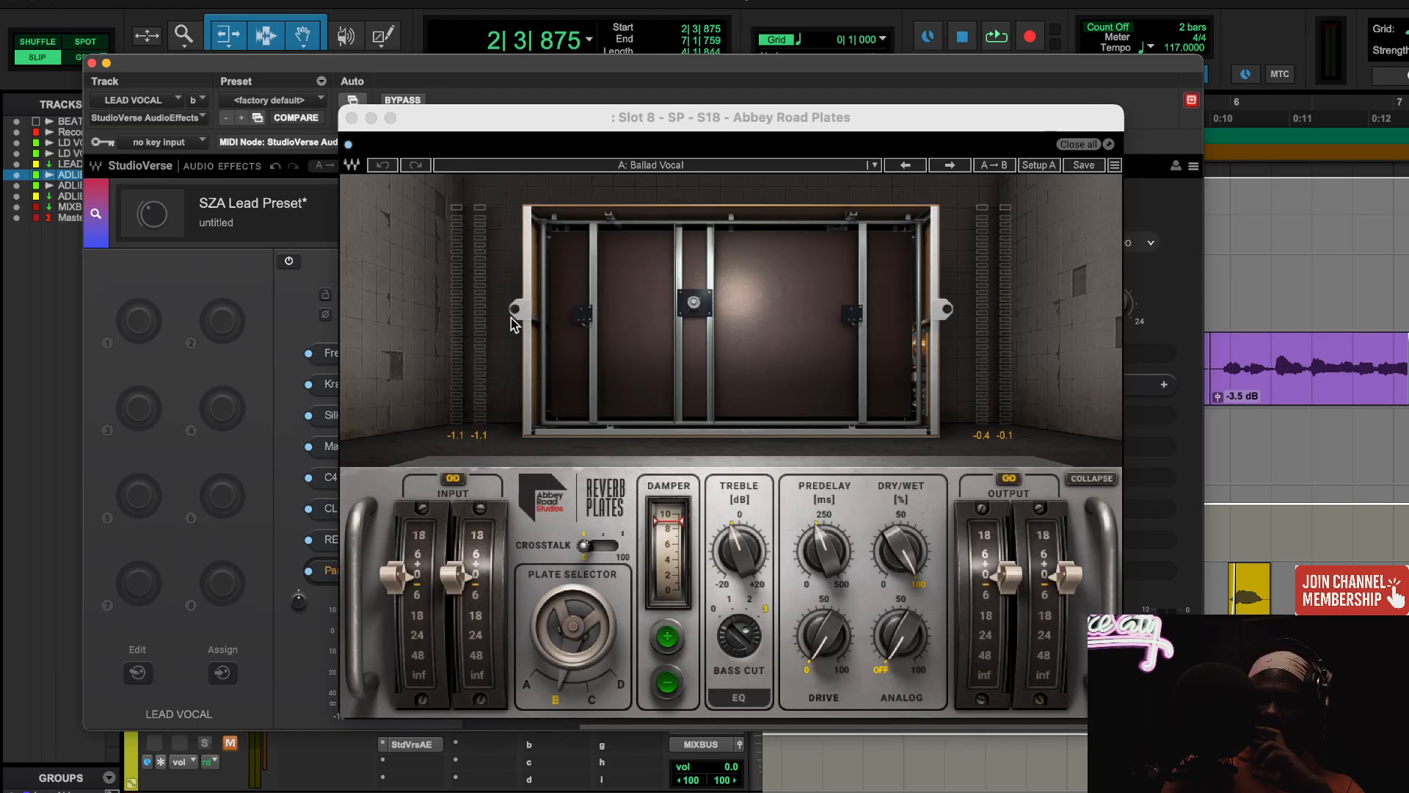
pyautogui.press('space')
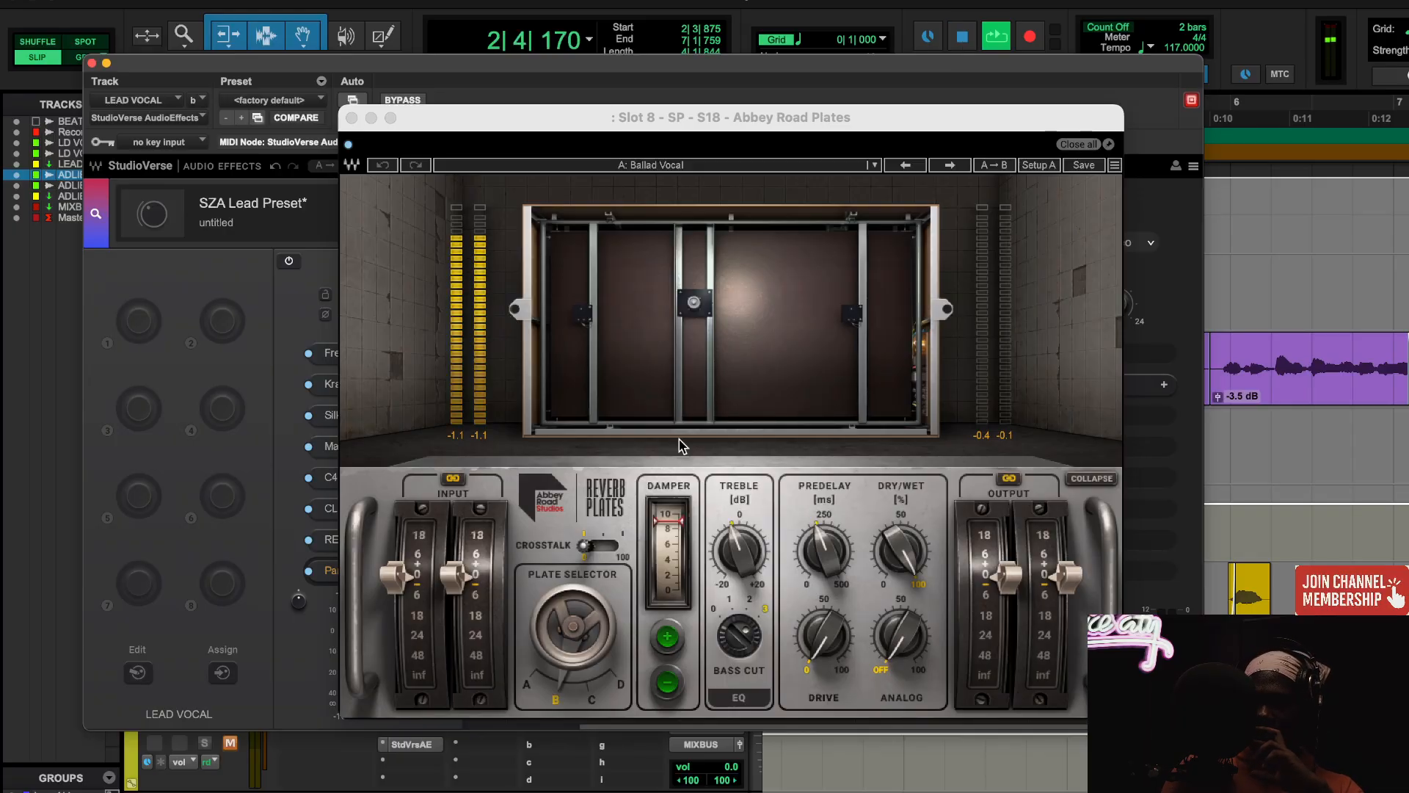
pyautogui.click(352, 119)
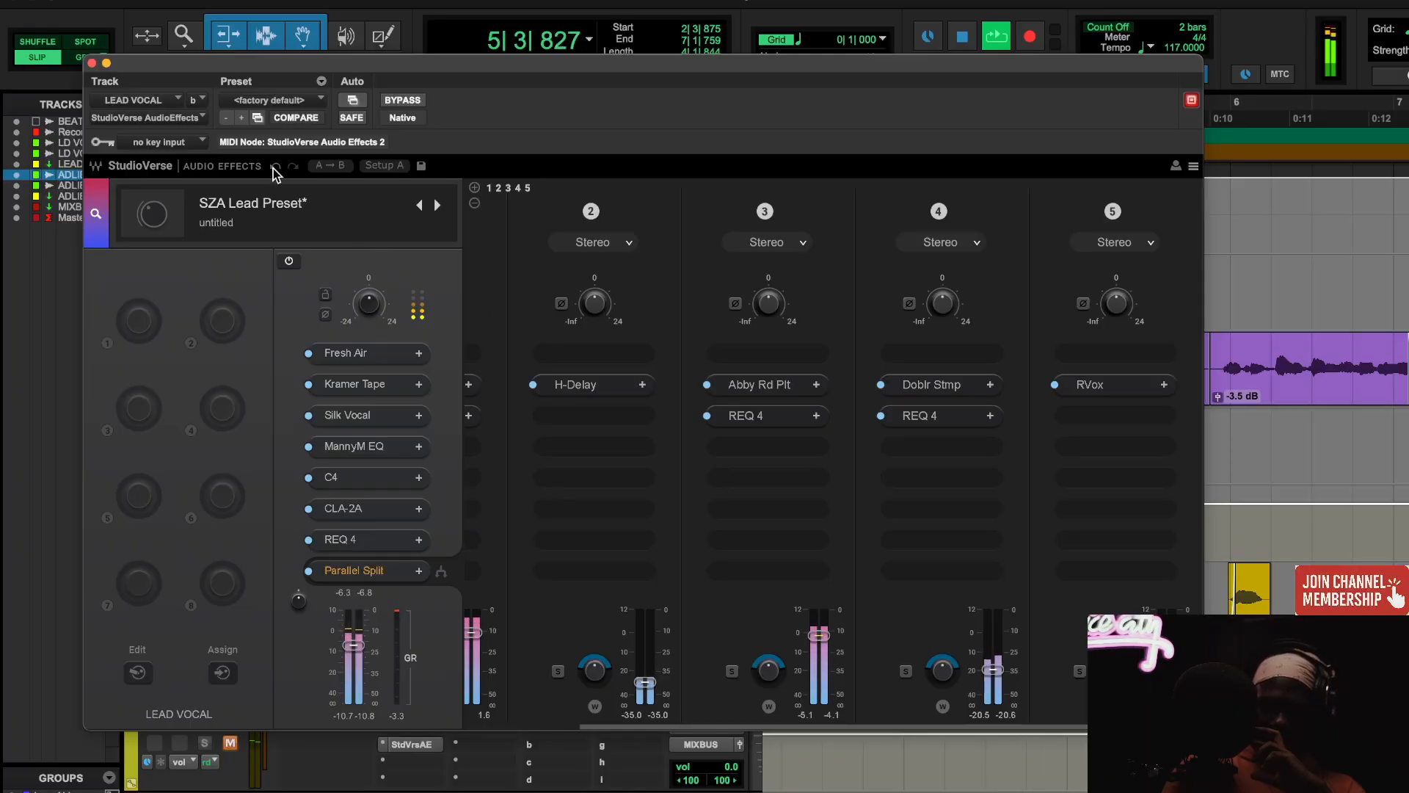
# - Reopen Abbey Road Plates in parallel chain 3, stop playback, examine its Predelay control, and close the reverb
pyautogui.click(763, 388)
pyautogui.press('space')
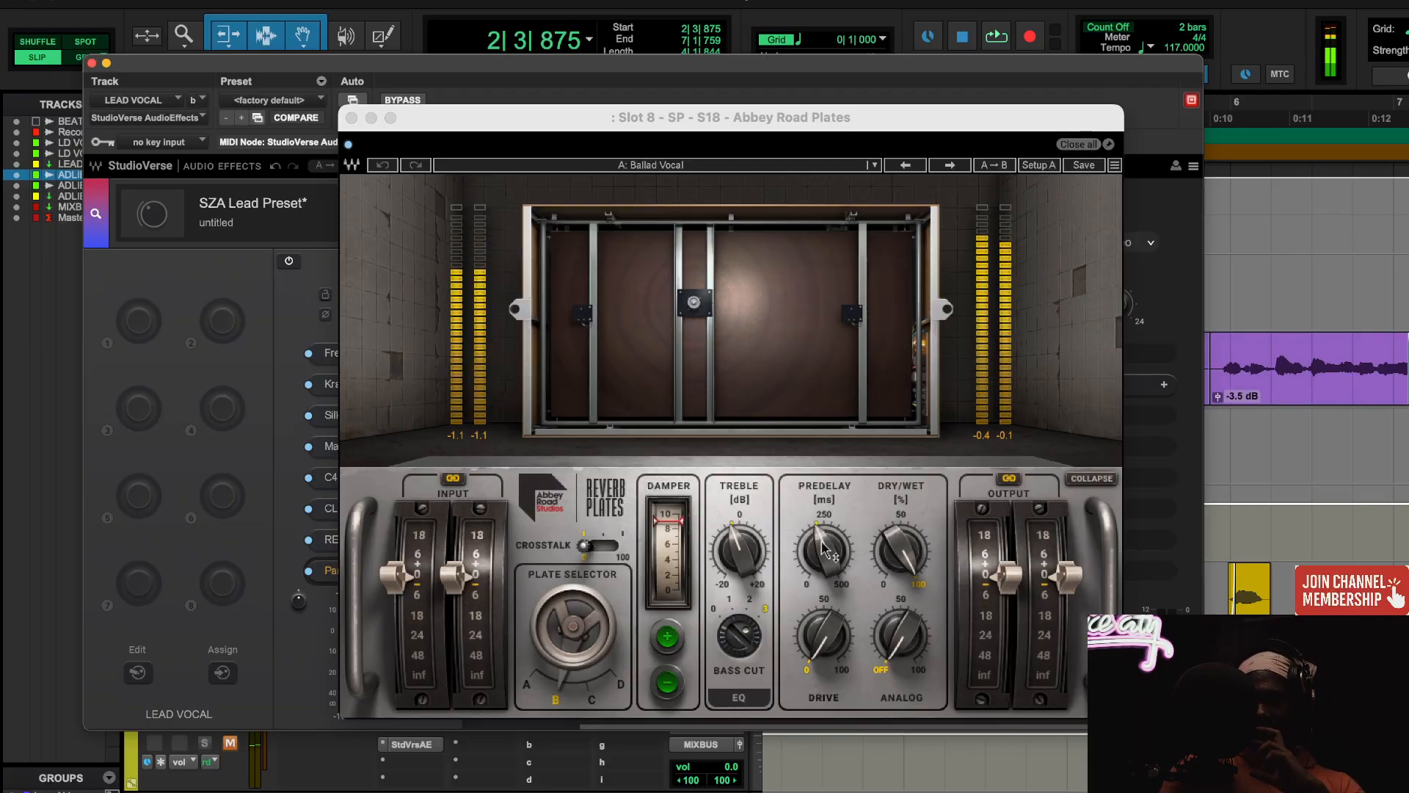
pyautogui.click(827, 552)
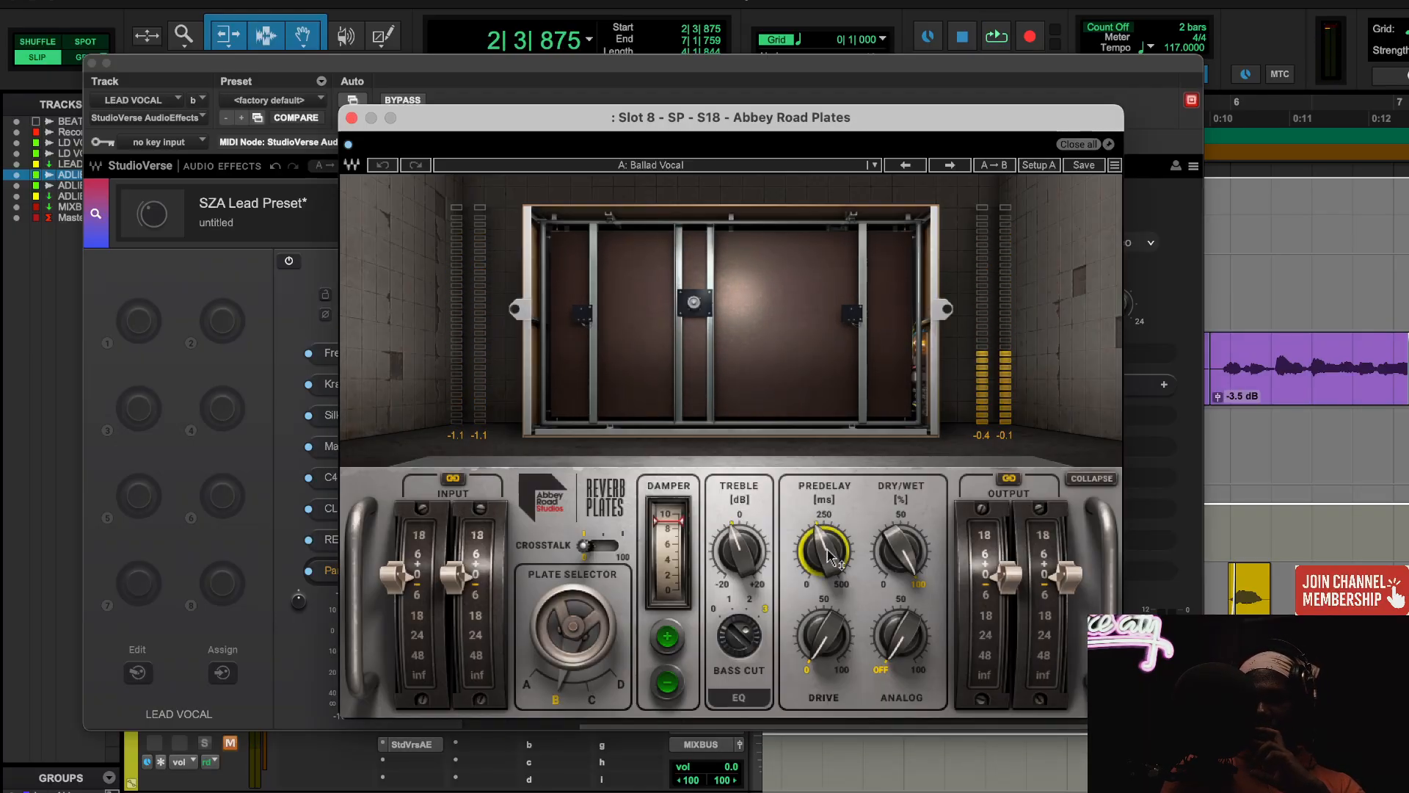
pyautogui.moveTo(826, 552)
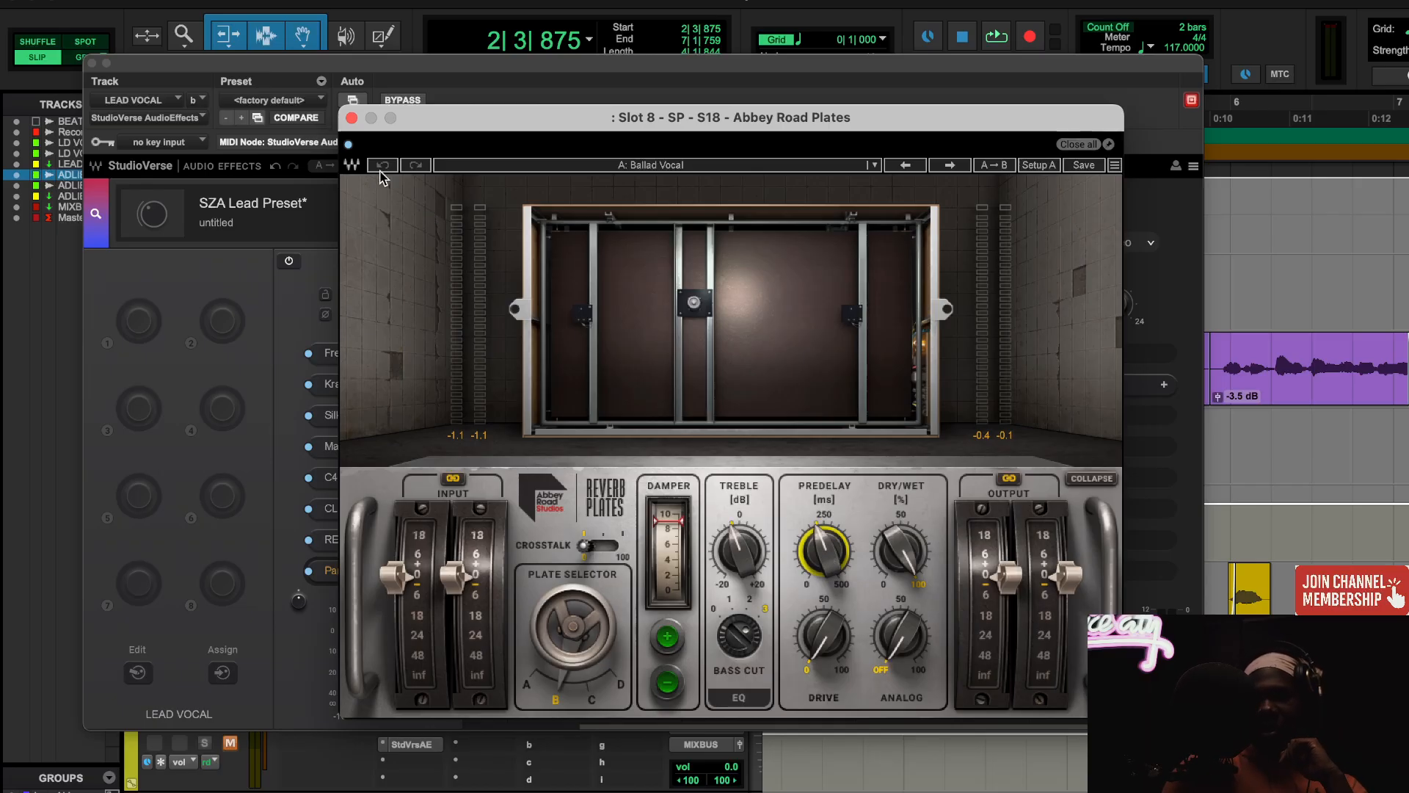
pyautogui.click(352, 118)
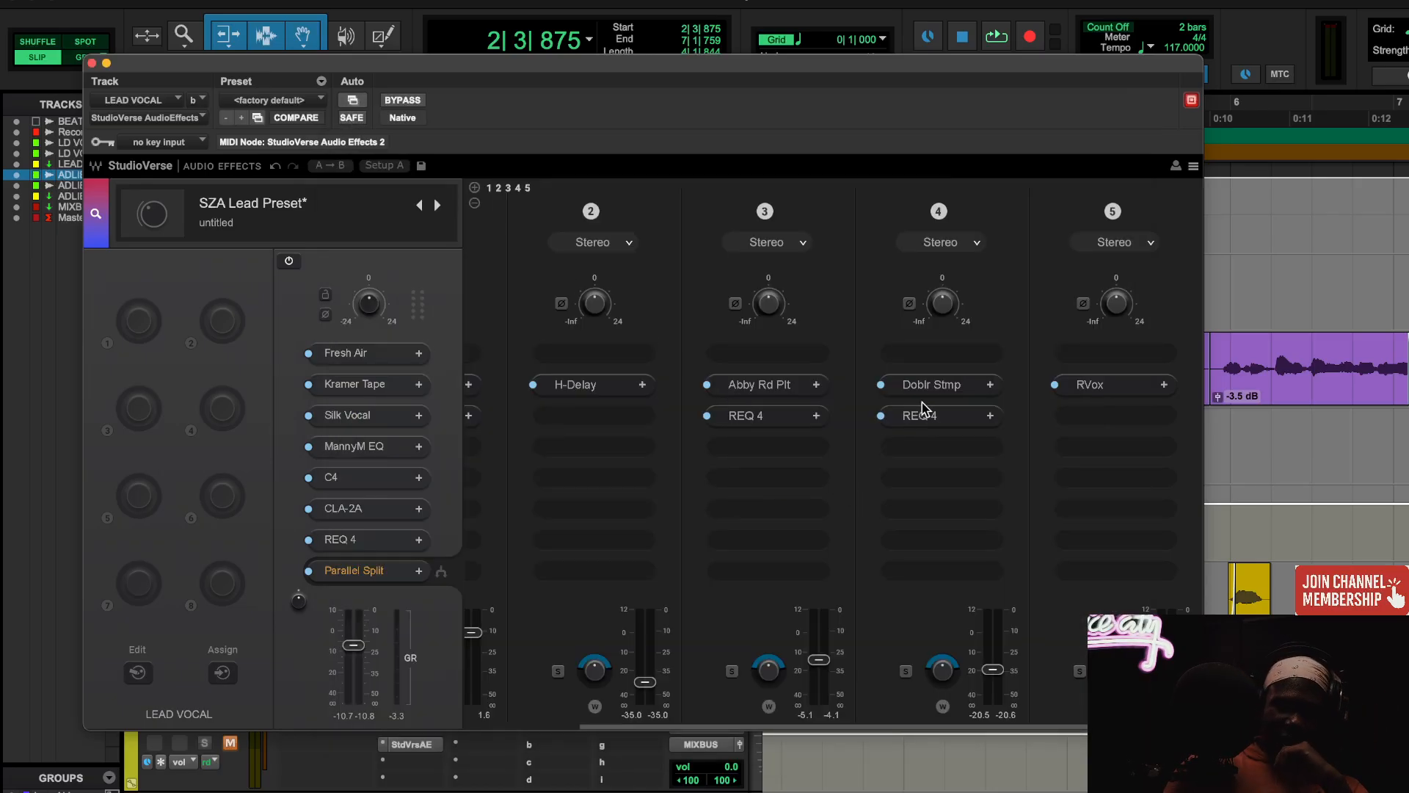
# - Open the Doubler stomp in parallel chain 4, compare the chain off and on twice during playback, and stop playback
pyautogui.click(931, 384)
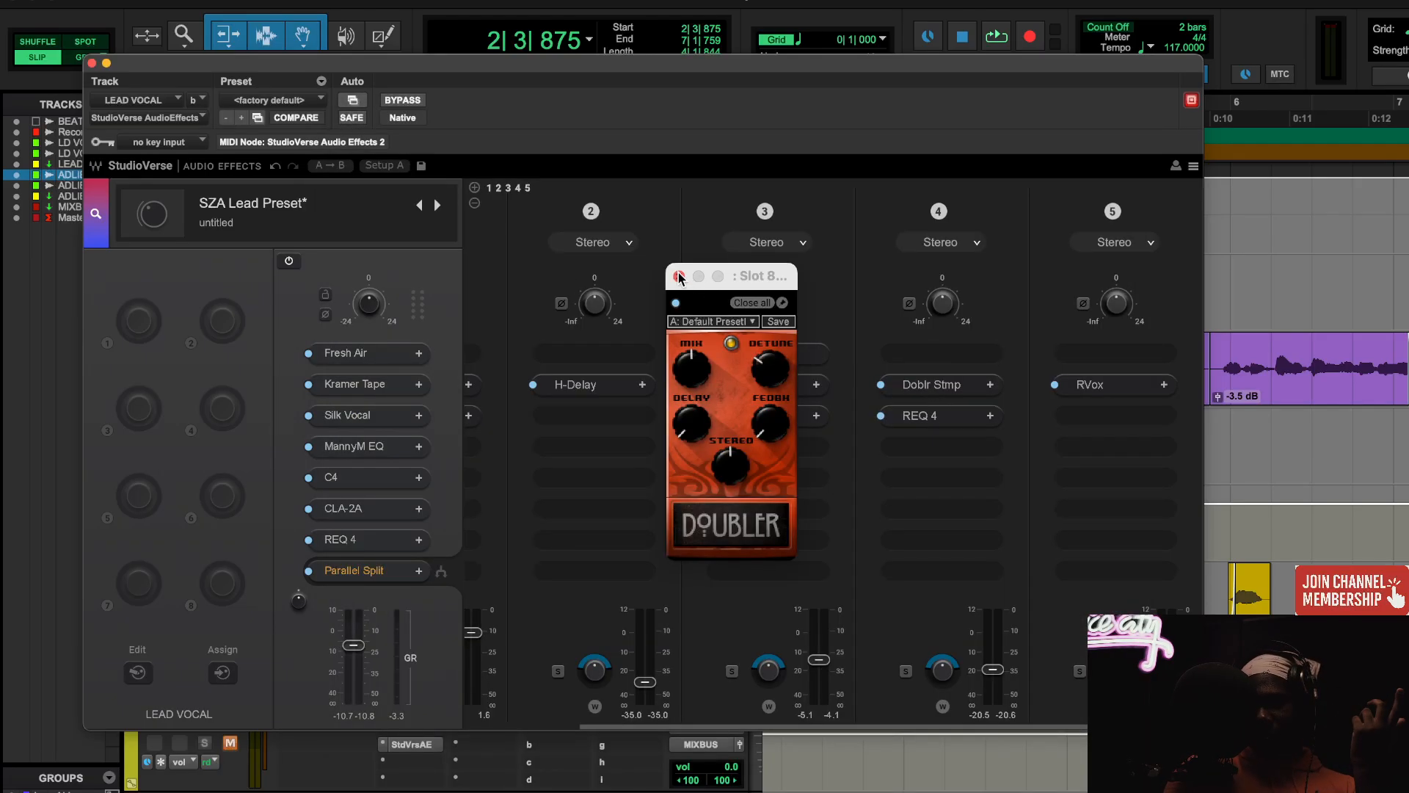
pyautogui.press('space')
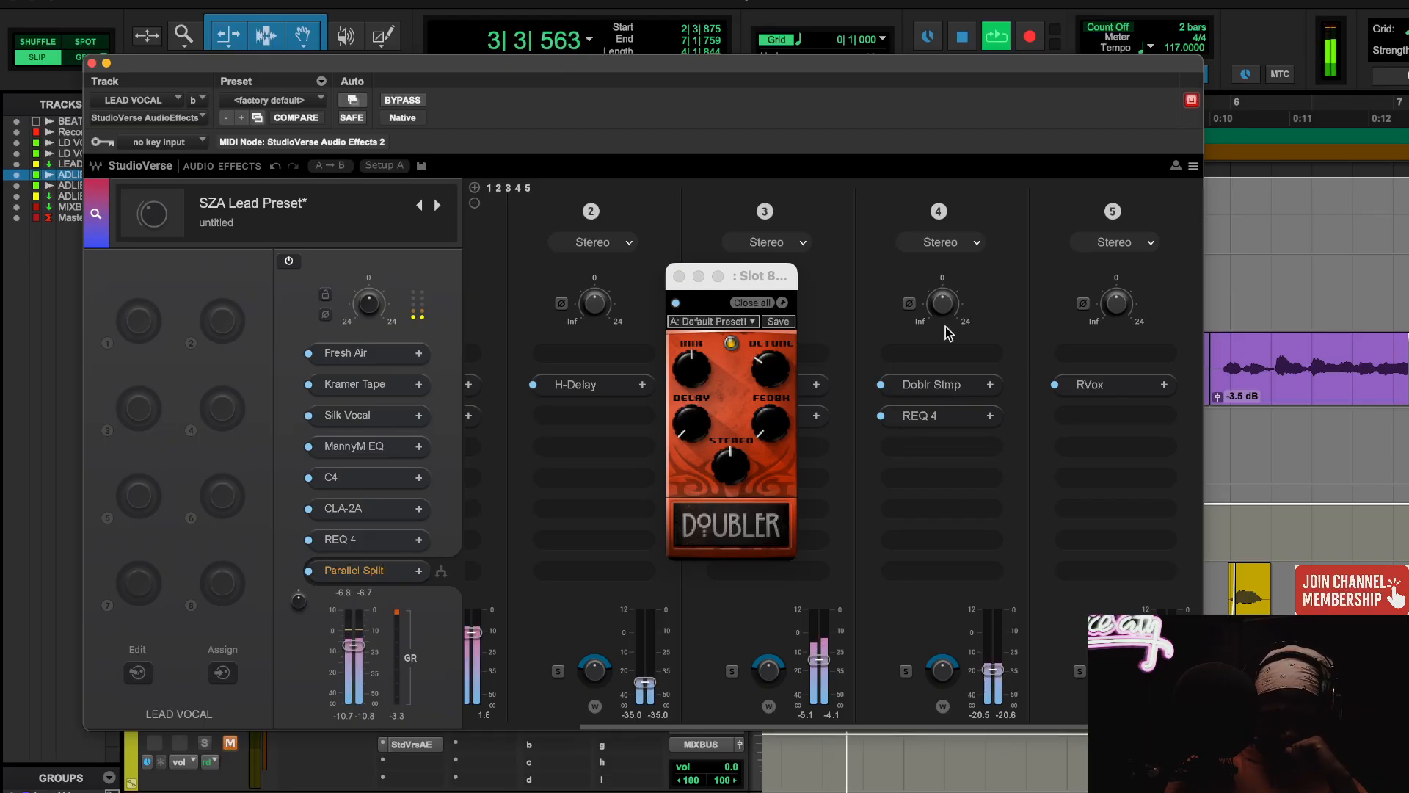
pyautogui.click(939, 213)
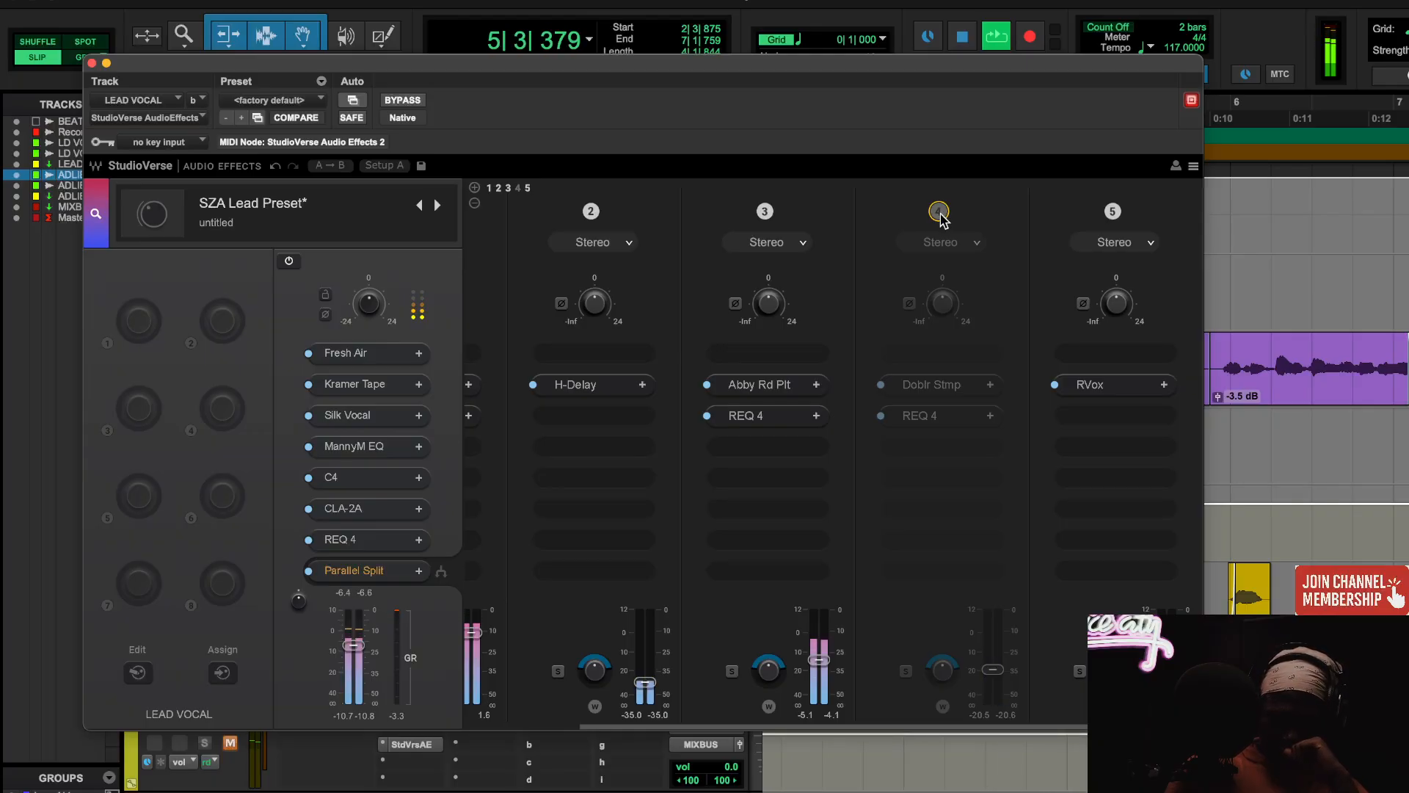
pyautogui.click(939, 213)
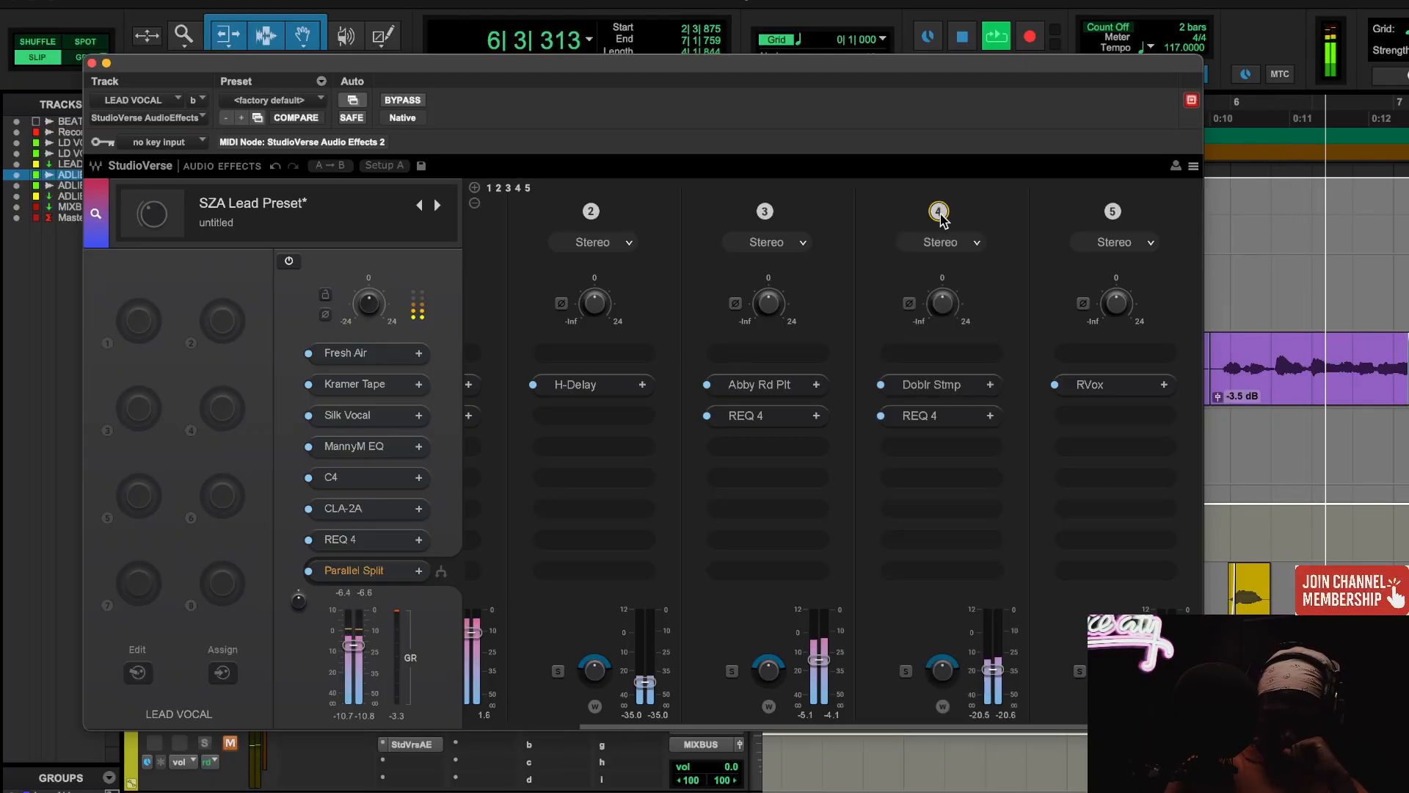
pyautogui.click(939, 212)
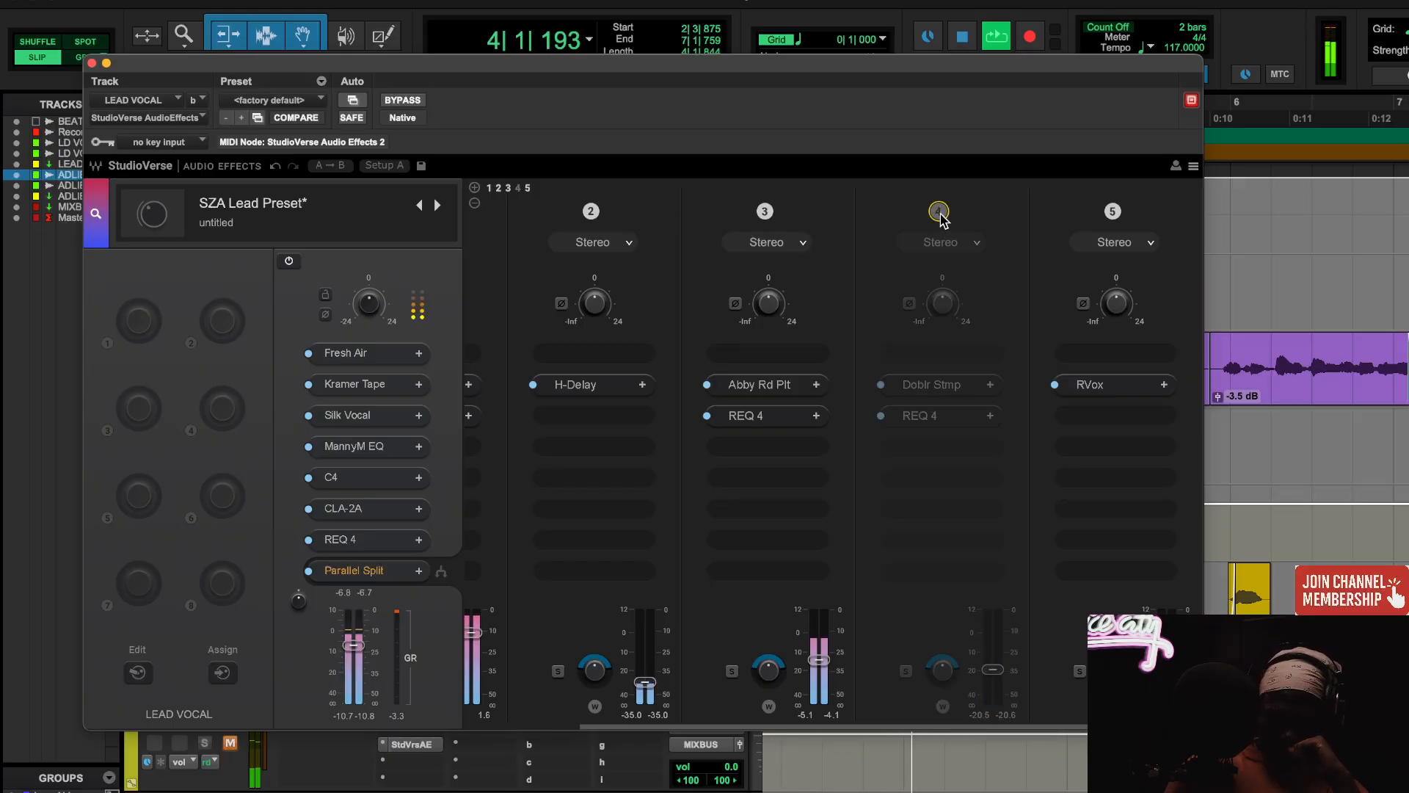
pyautogui.click(940, 212)
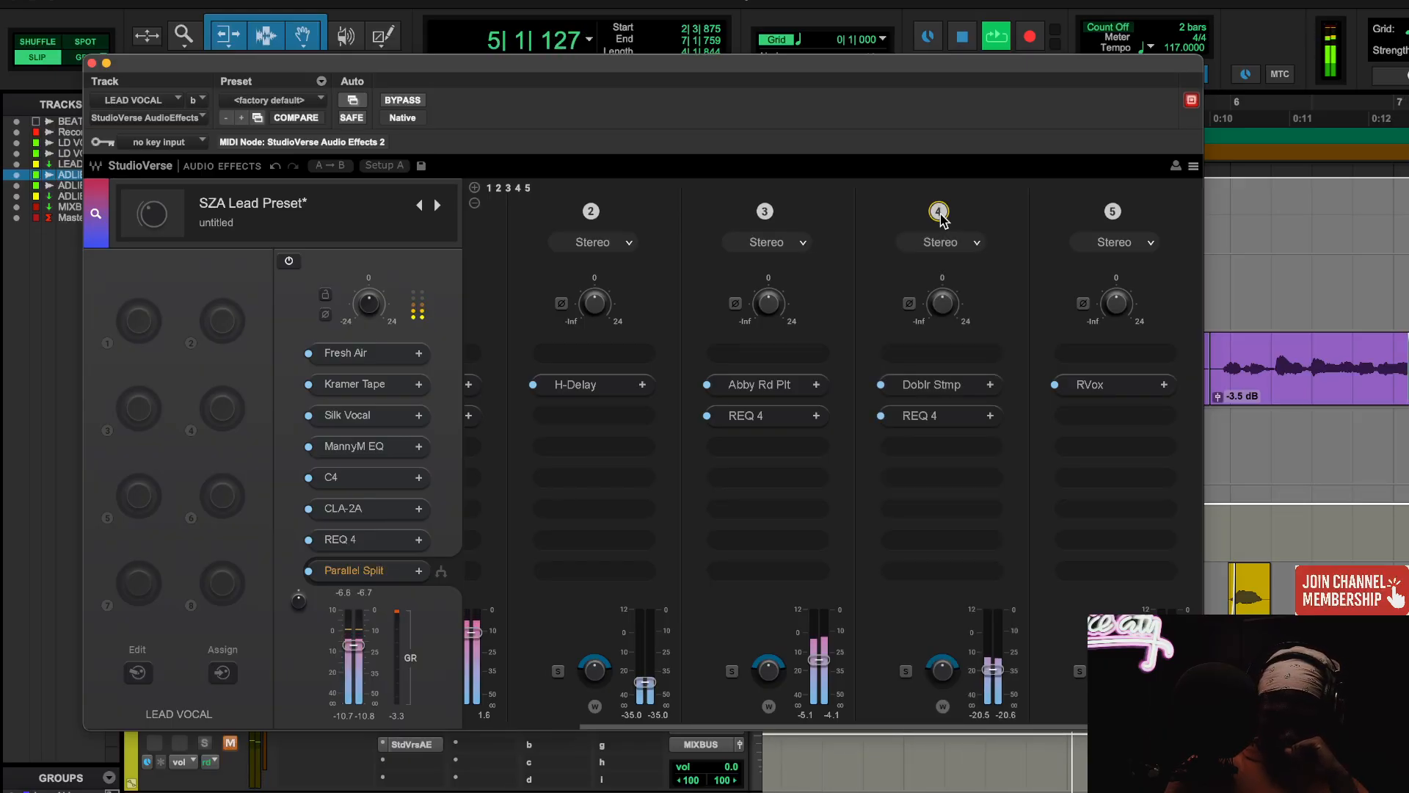
pyautogui.press('space')
# - Review RVox in parallel chain 5, comparing the chain off and on during playback, and close all plug-in windows opened from the chains
pyautogui.click(1095, 392)
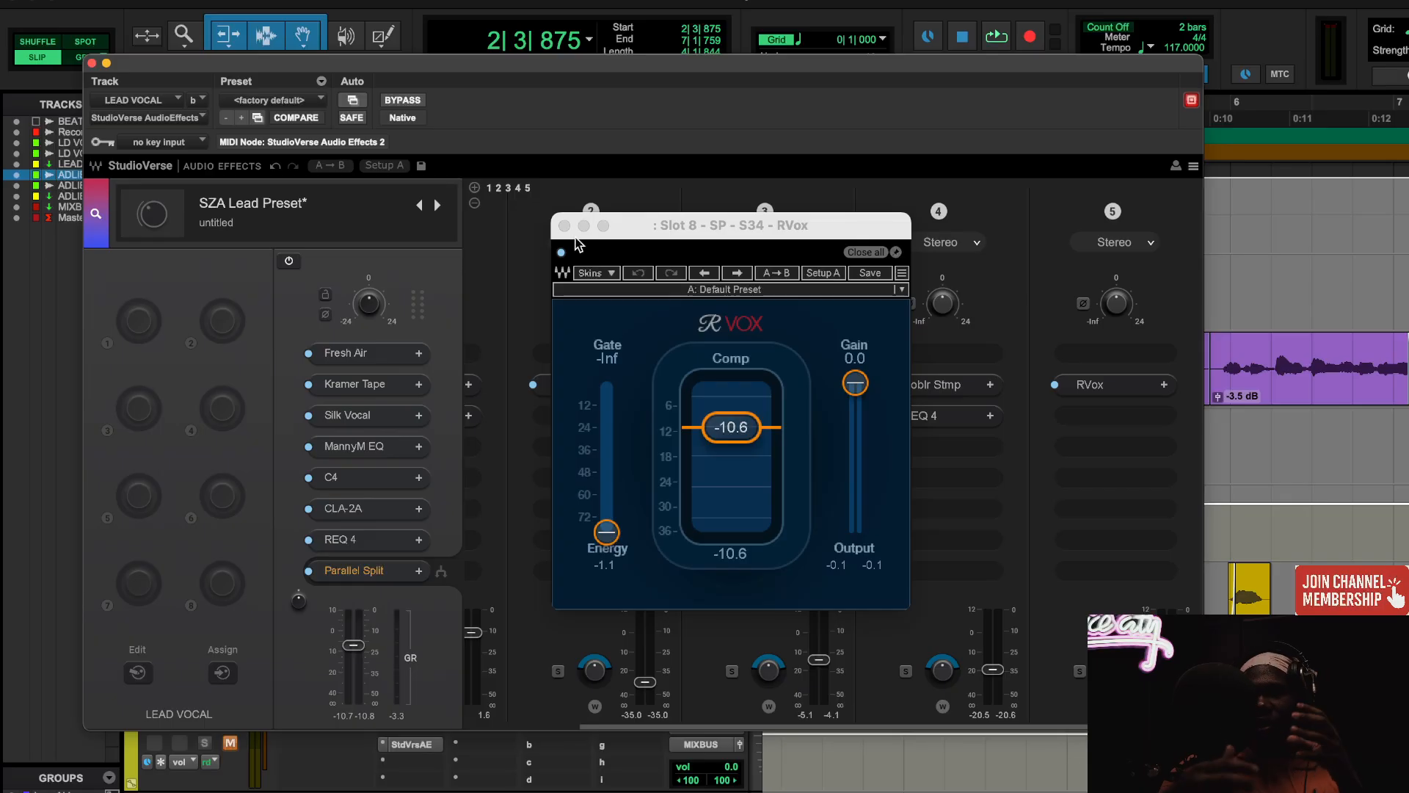
pyautogui.press('space')
pyautogui.click(565, 226)
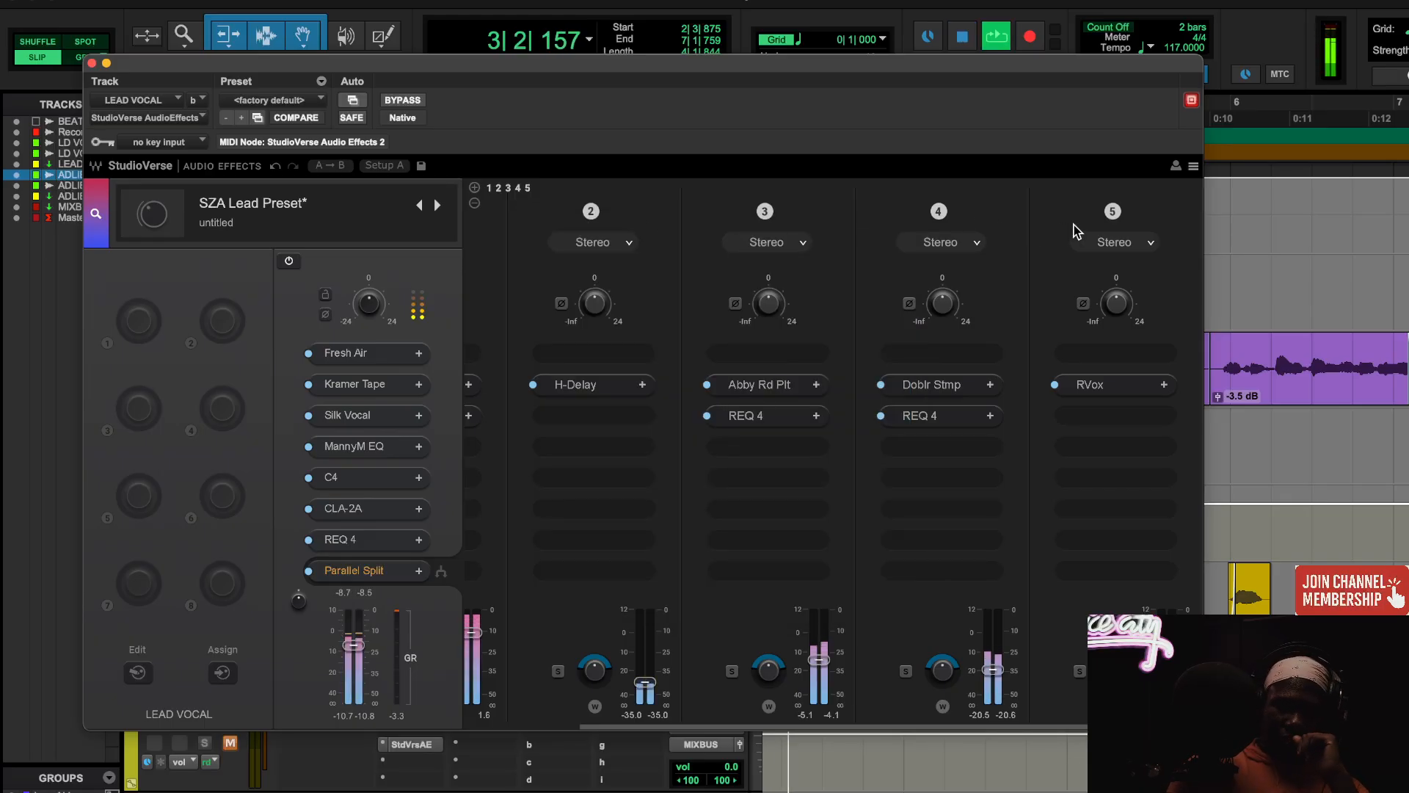
pyautogui.click(1113, 211)
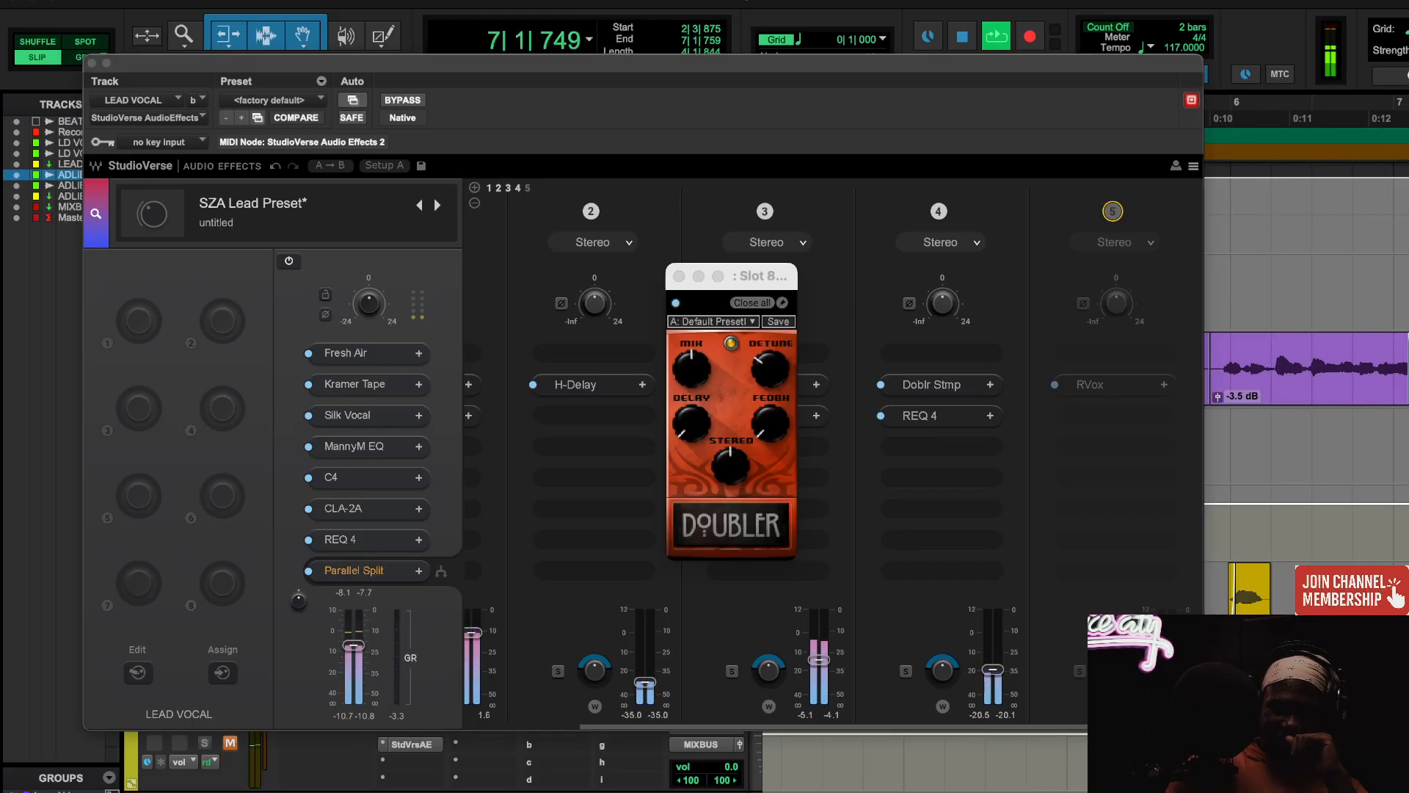
pyautogui.click(679, 276)
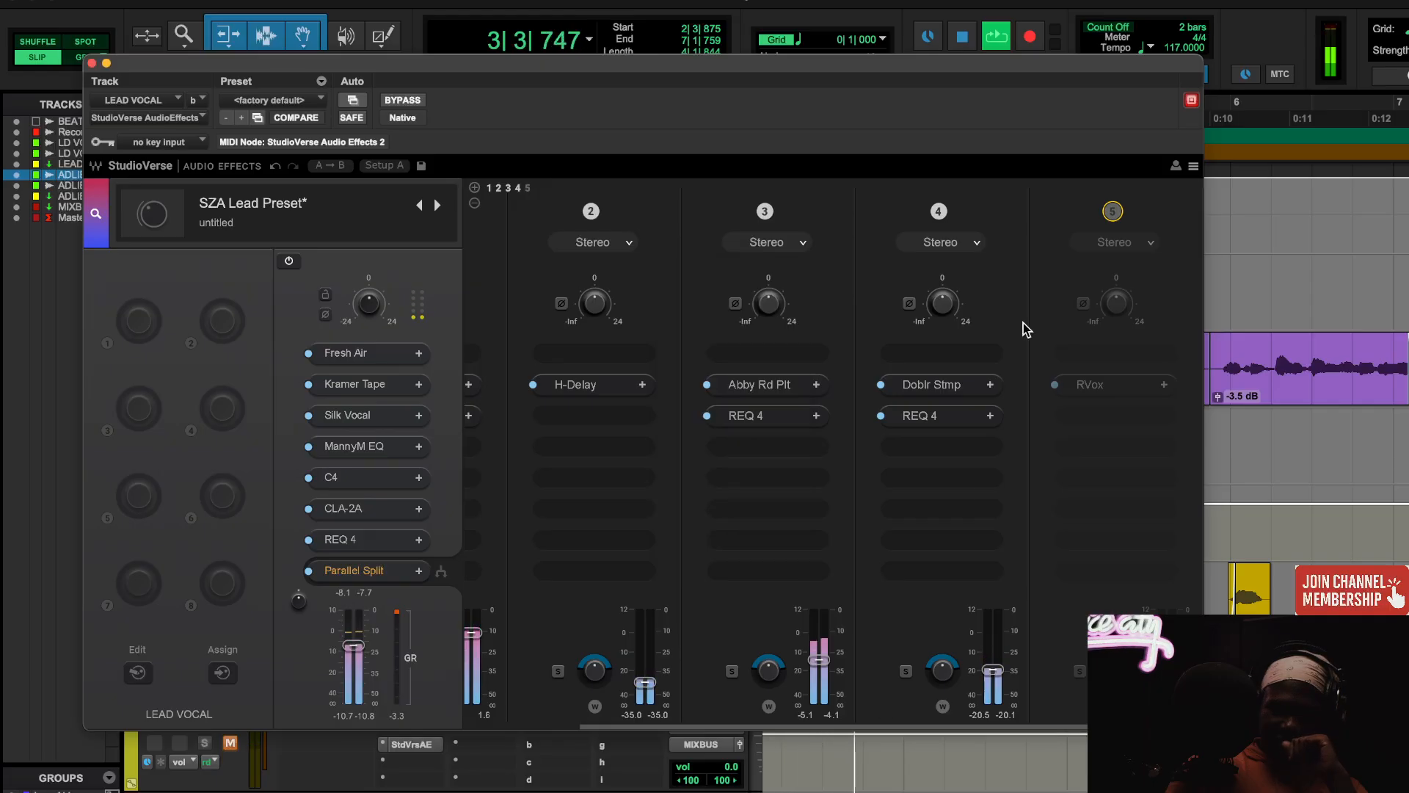
pyautogui.click(1113, 212)
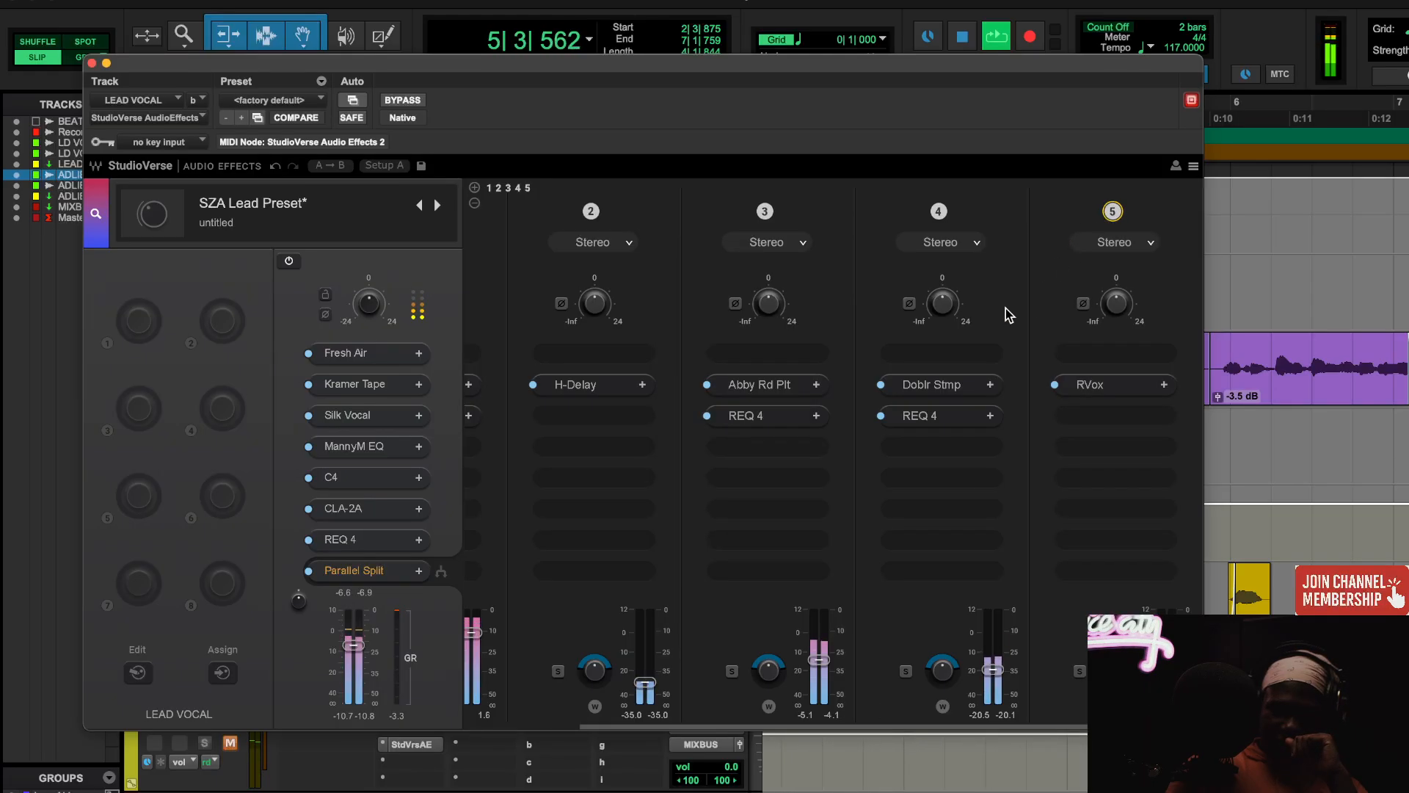
pyautogui.press('space')
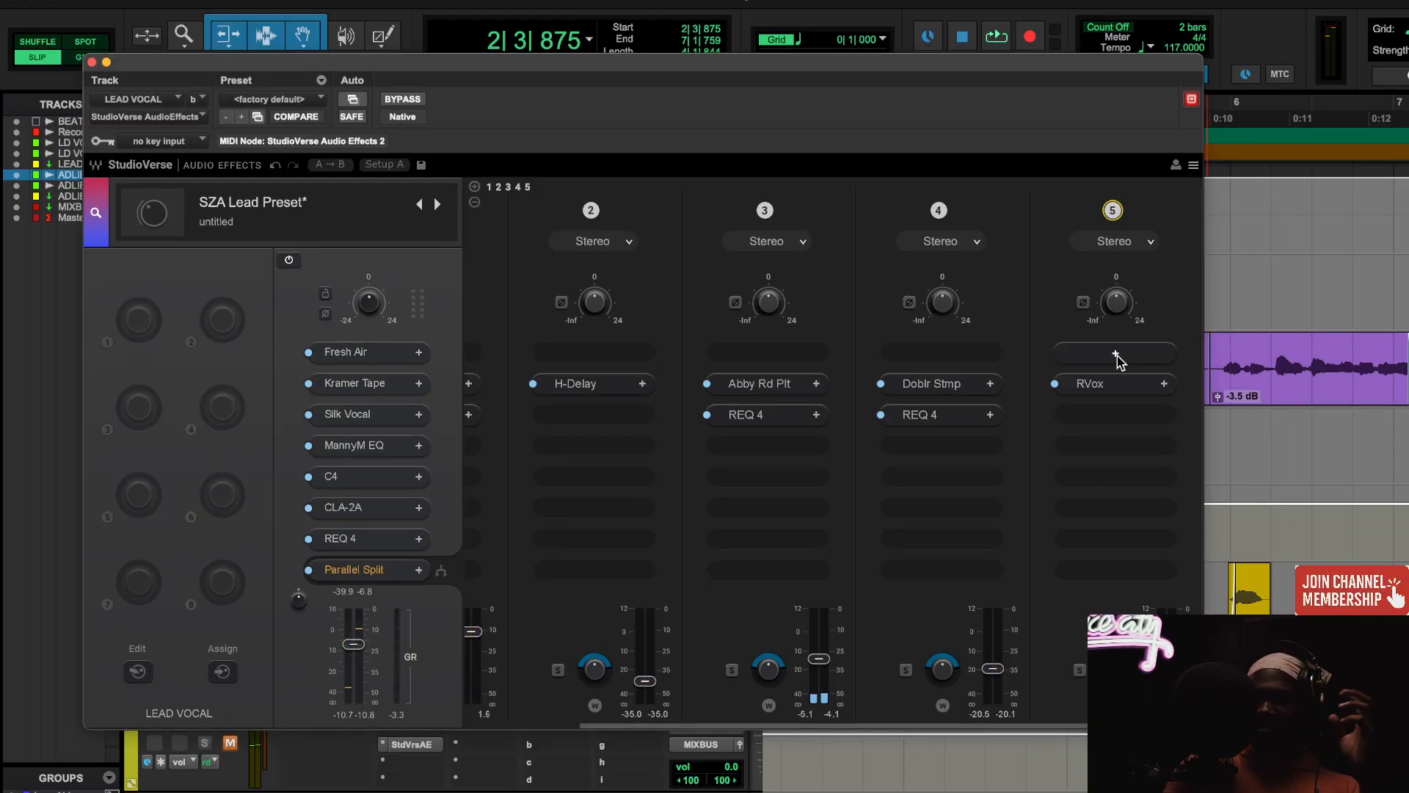
pyautogui.click(1090, 384)
pyautogui.click(564, 225)
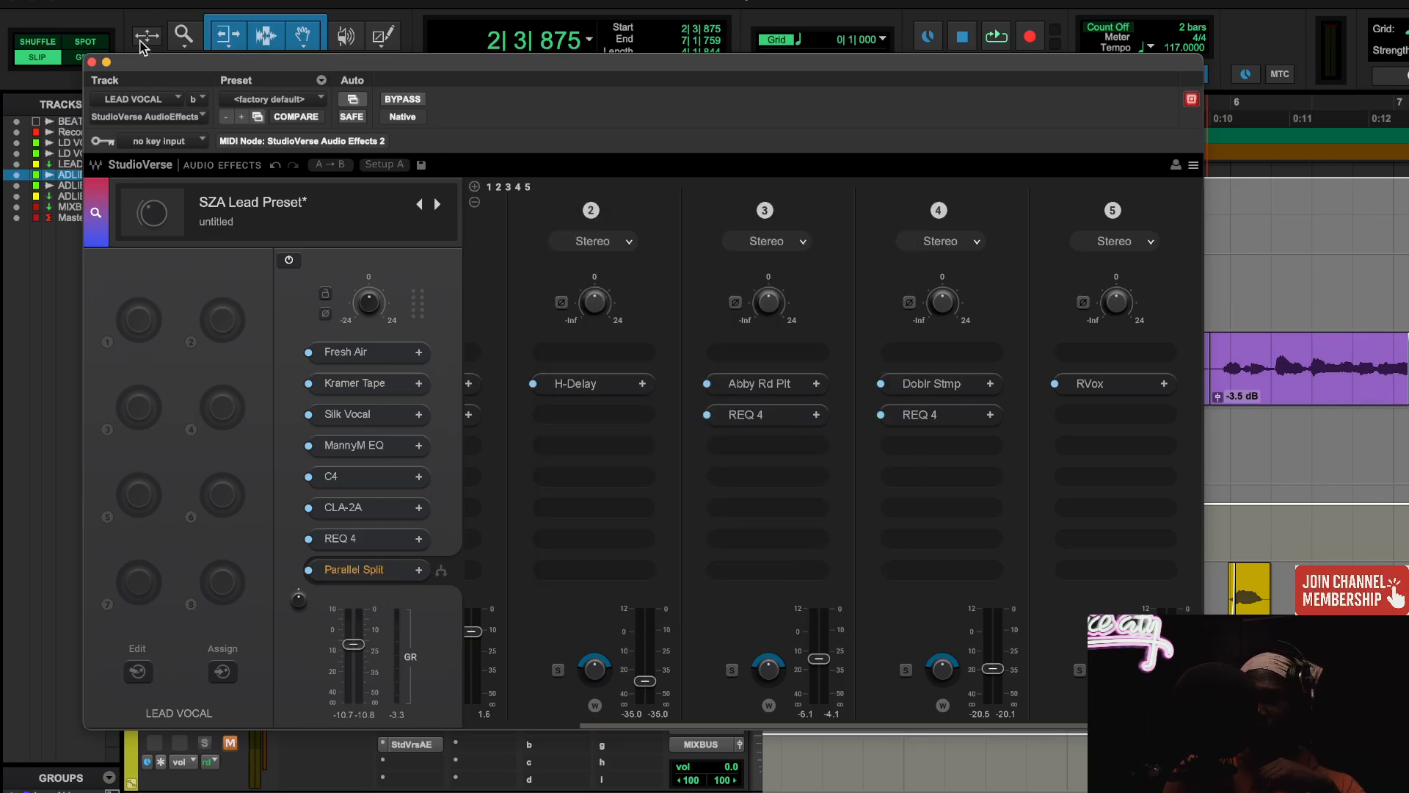
# - Close the LEAD VOCAL track's StudioVerse window, unmute the ADLIBS track, and open its StudioVerse insert
pyautogui.click(92, 63)
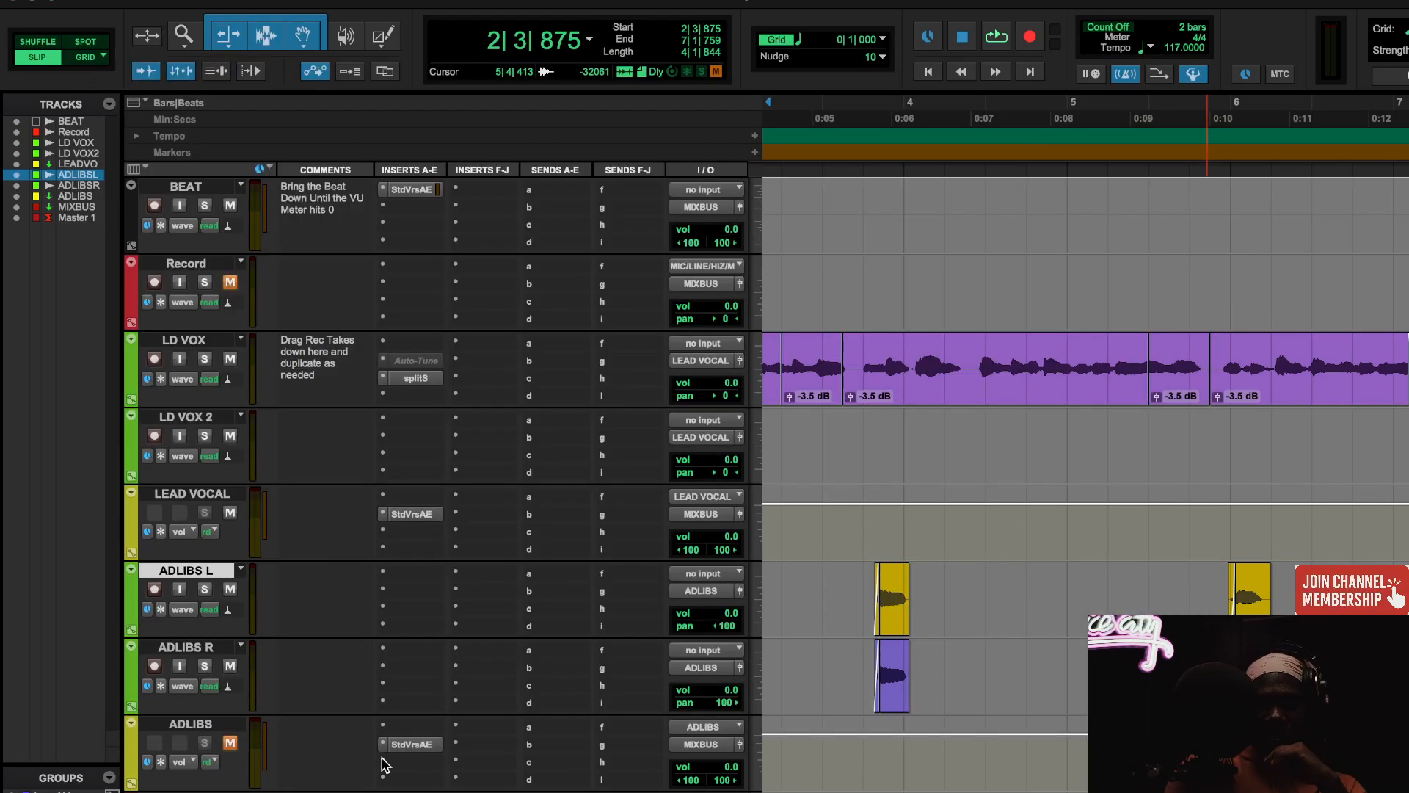
pyautogui.click(231, 744)
pyautogui.click(429, 746)
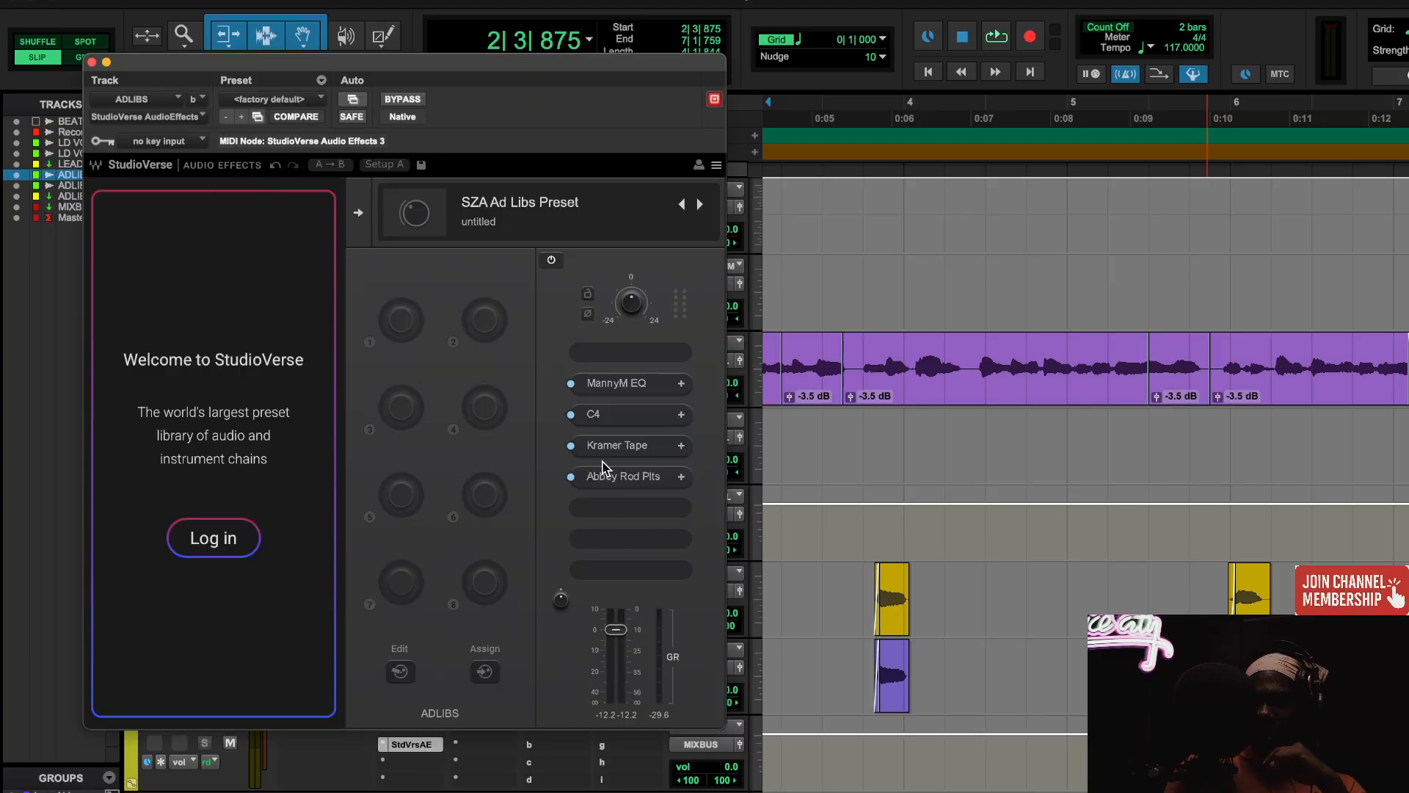
# - Review the MannyM EQ and C4 settings in the SZA Ad Libs Preset, closing each plug-in after viewing it
pyautogui.click(607, 384)
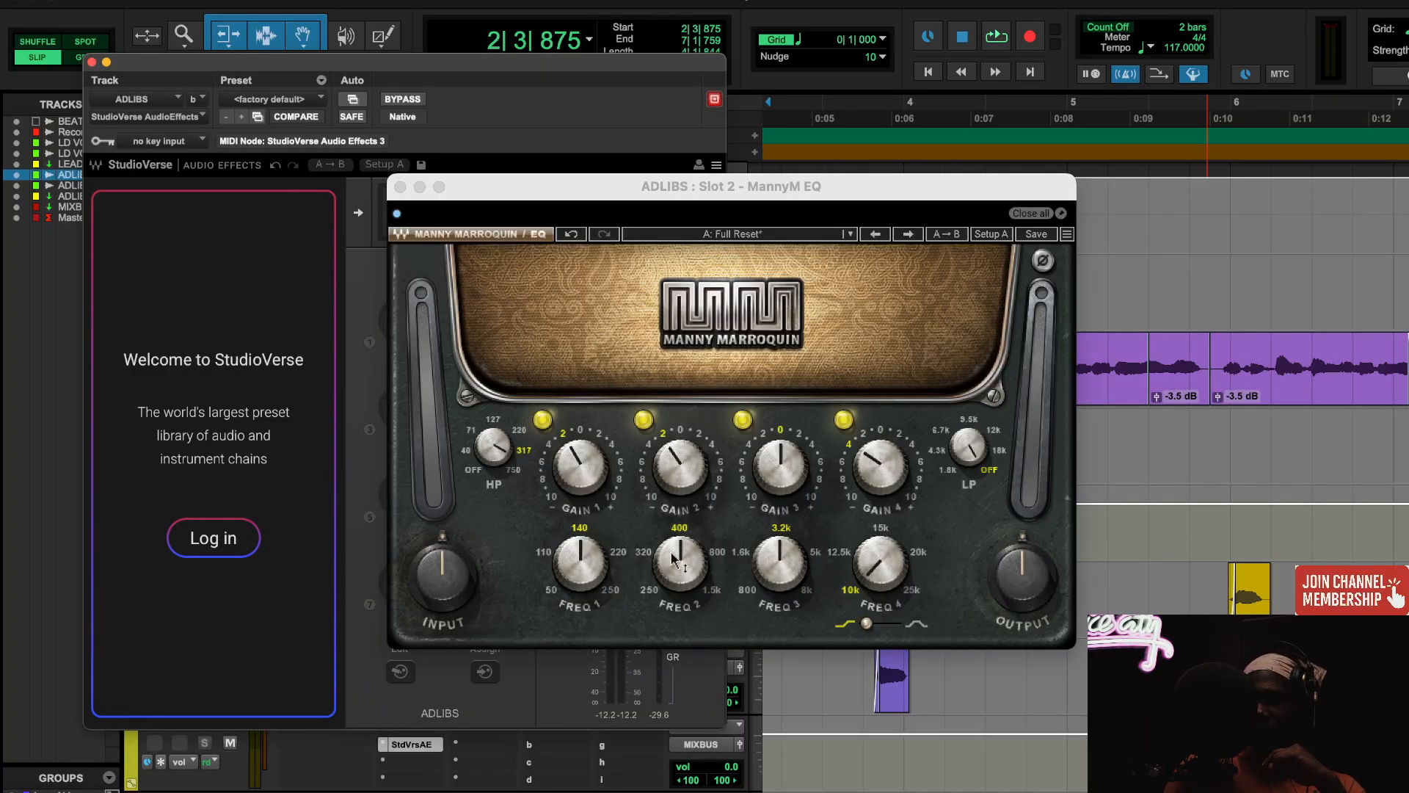
pyautogui.click(397, 186)
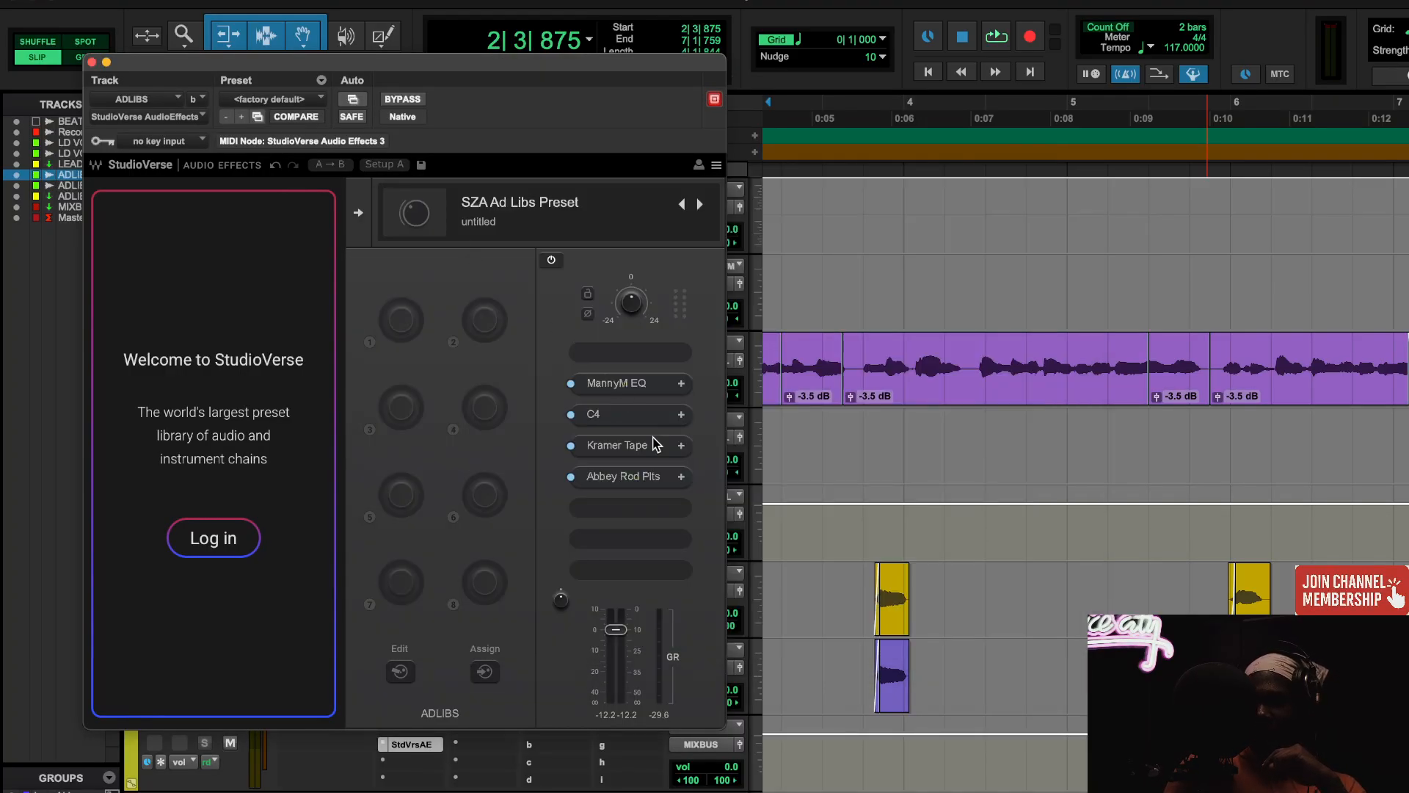
pyautogui.click(613, 417)
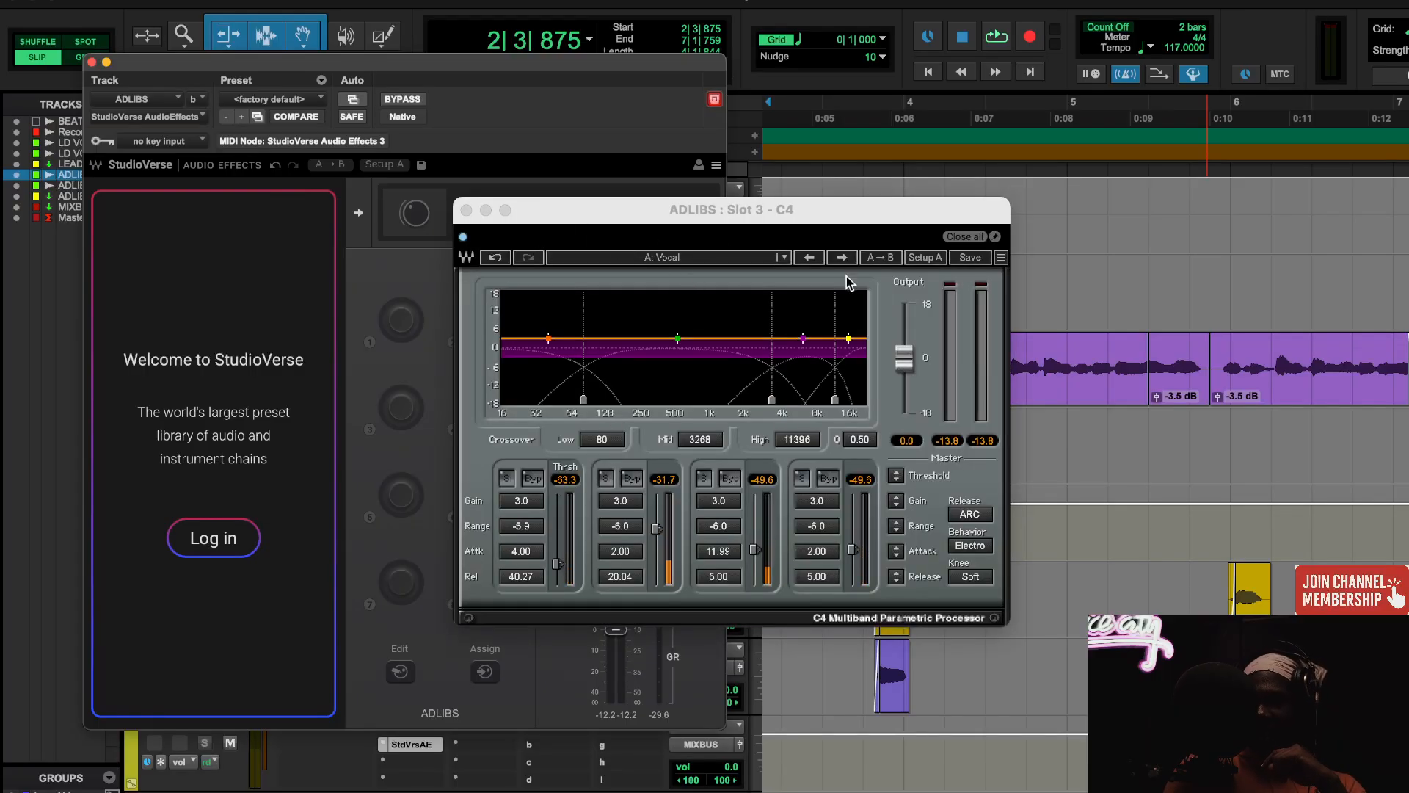
pyautogui.click(466, 211)
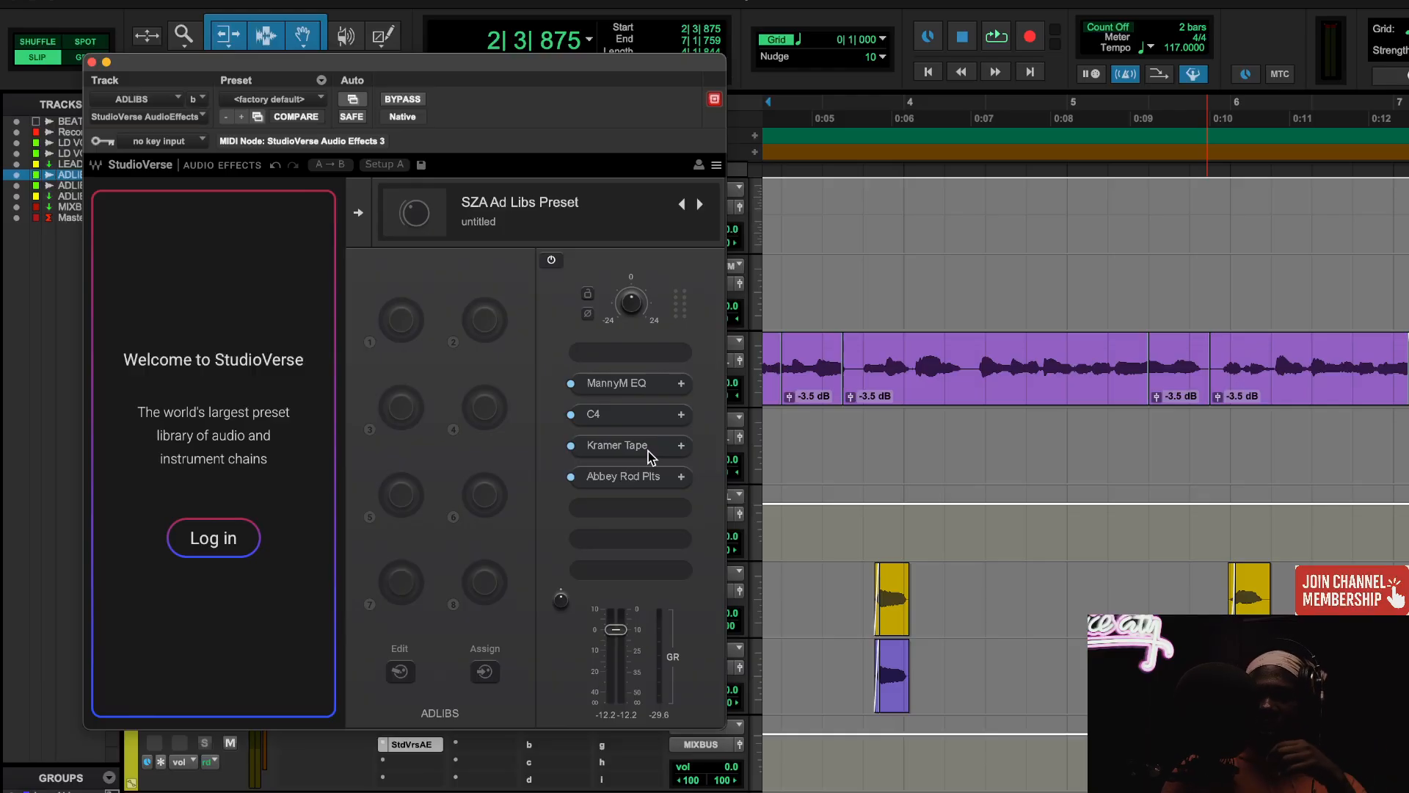
# - Audition the ad-libs through the SZA Ad Libs Preset, restarting playback for a second listen, and stop playback
pyautogui.press('space')
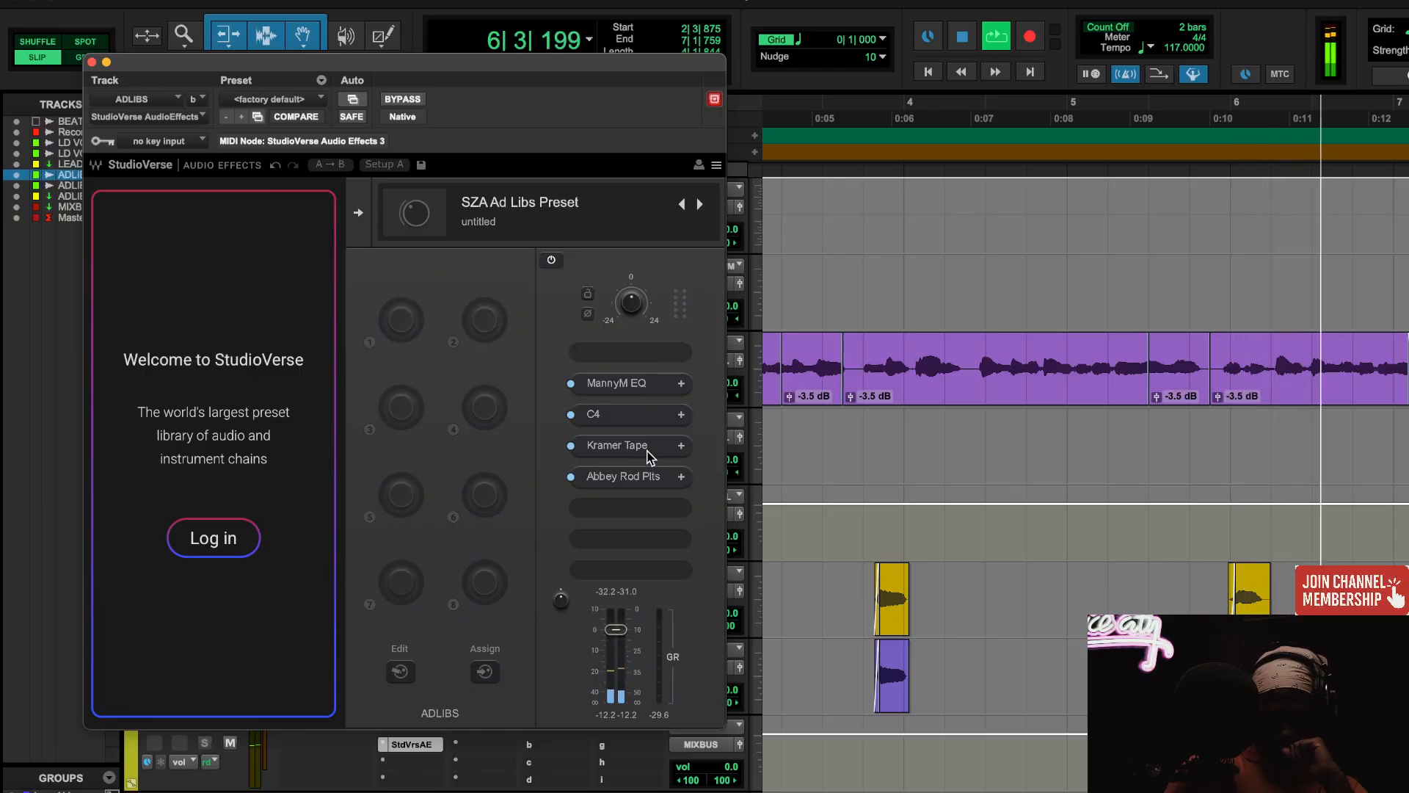
pyautogui.press('space')
pyautogui.press('space')
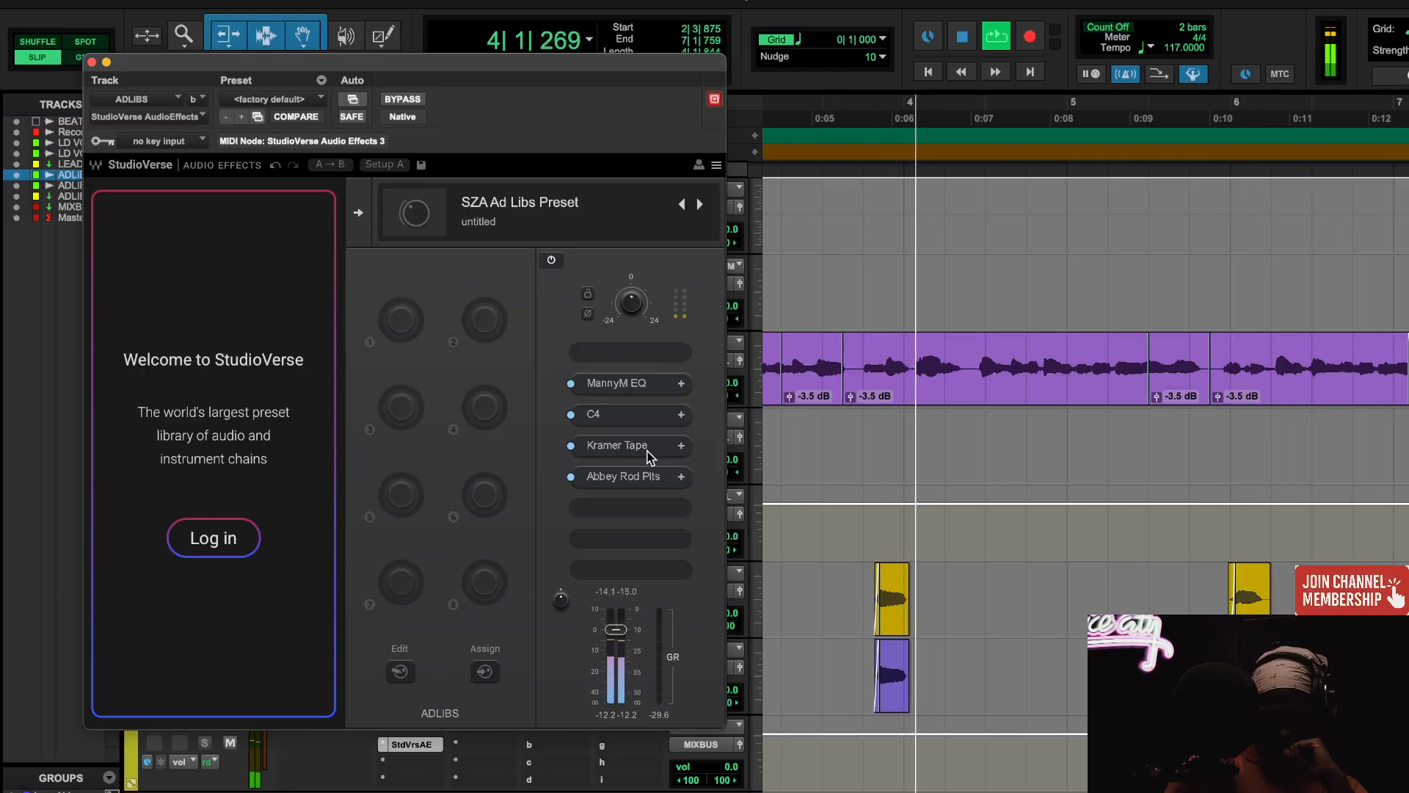
pyautogui.press('space')
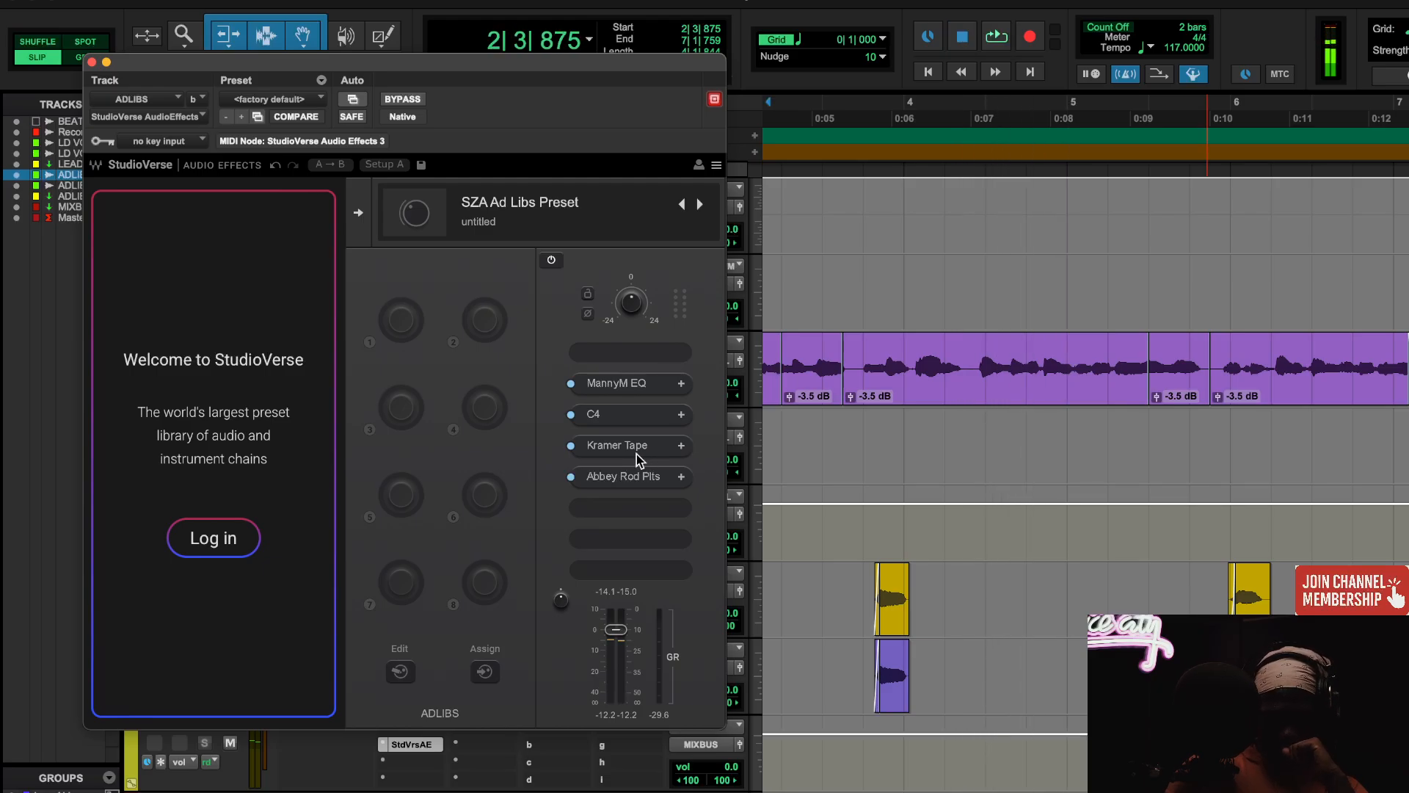
# - Review and close Kramer Tape in the ad-lib chain, and open Abbey Road Plates to examine its Predelay control
pyautogui.click(636, 446)
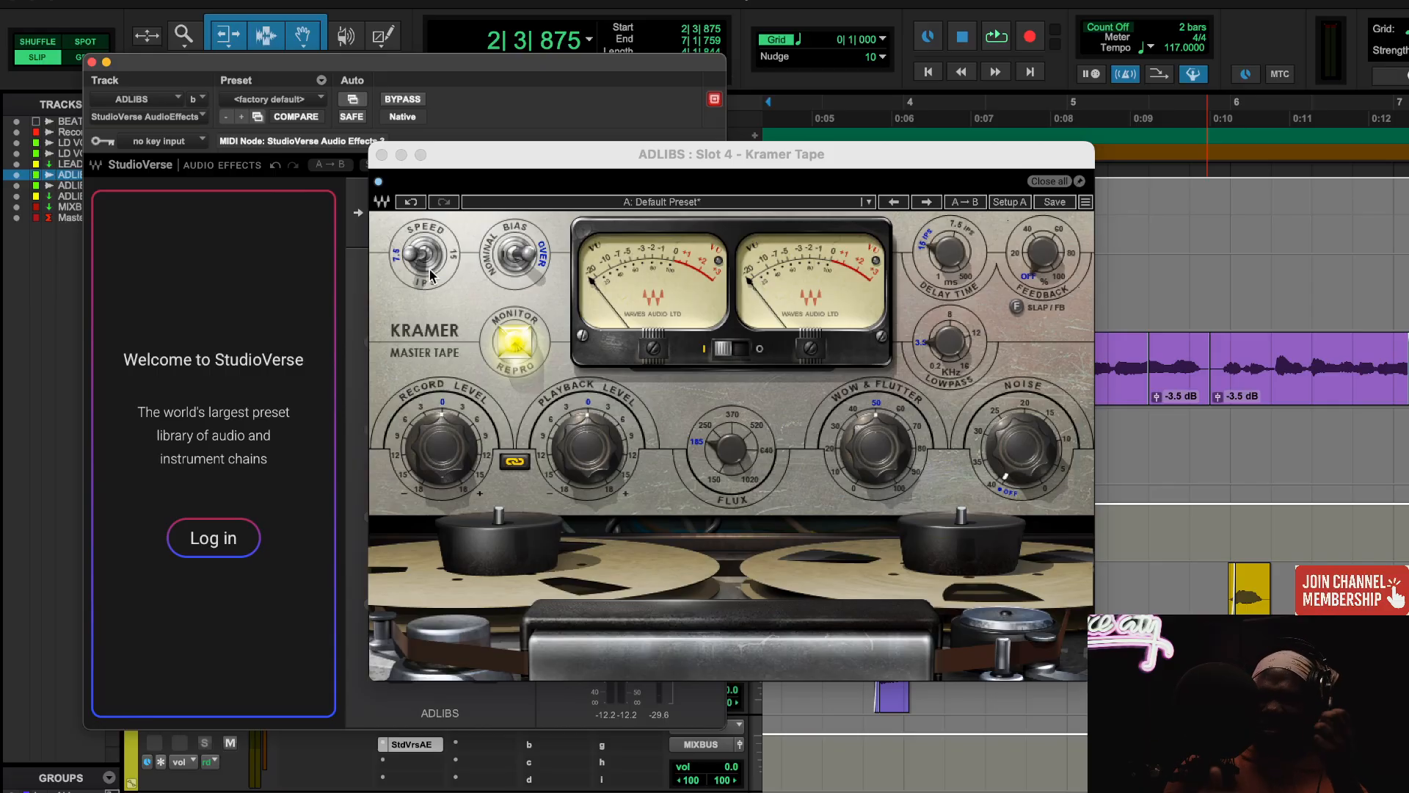
pyautogui.click(382, 155)
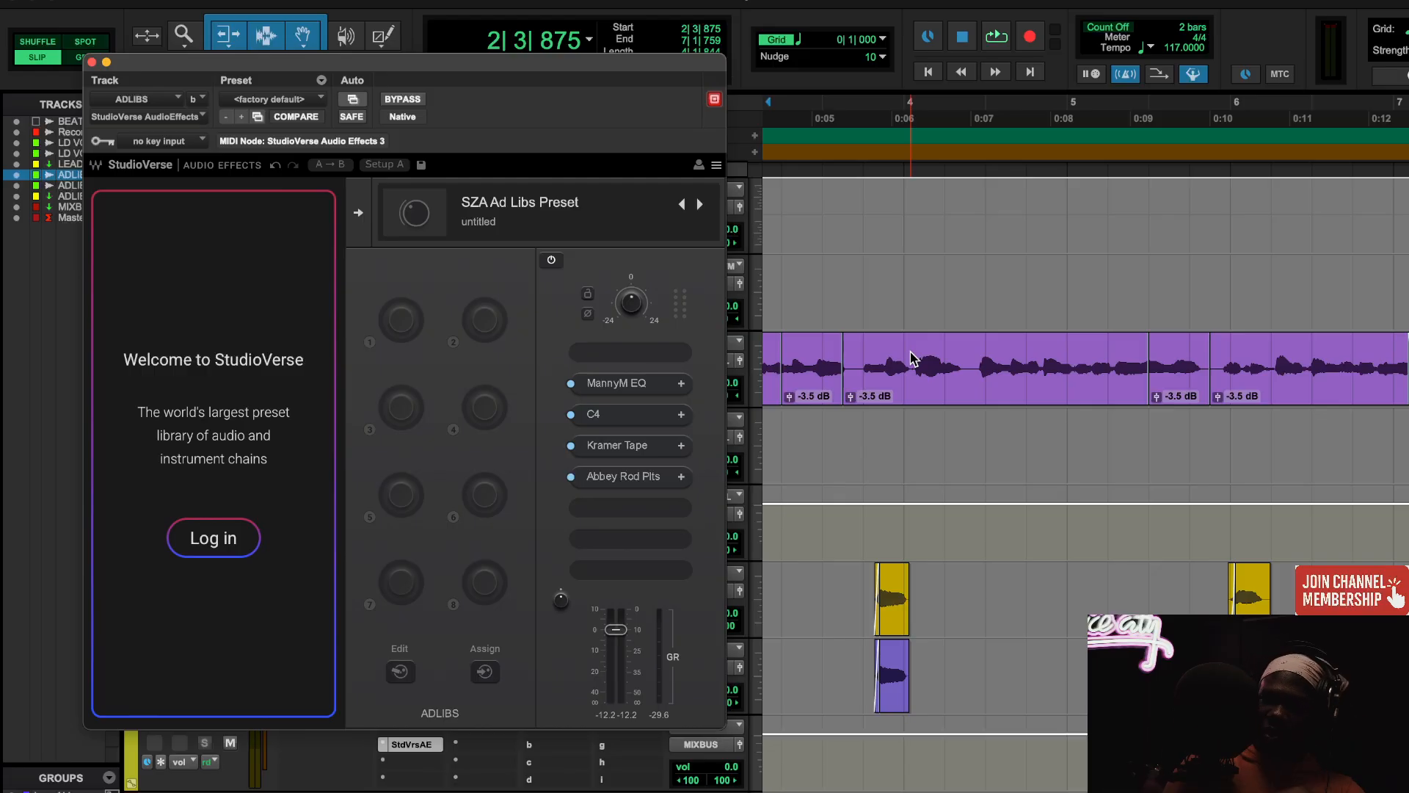
pyautogui.click(645, 478)
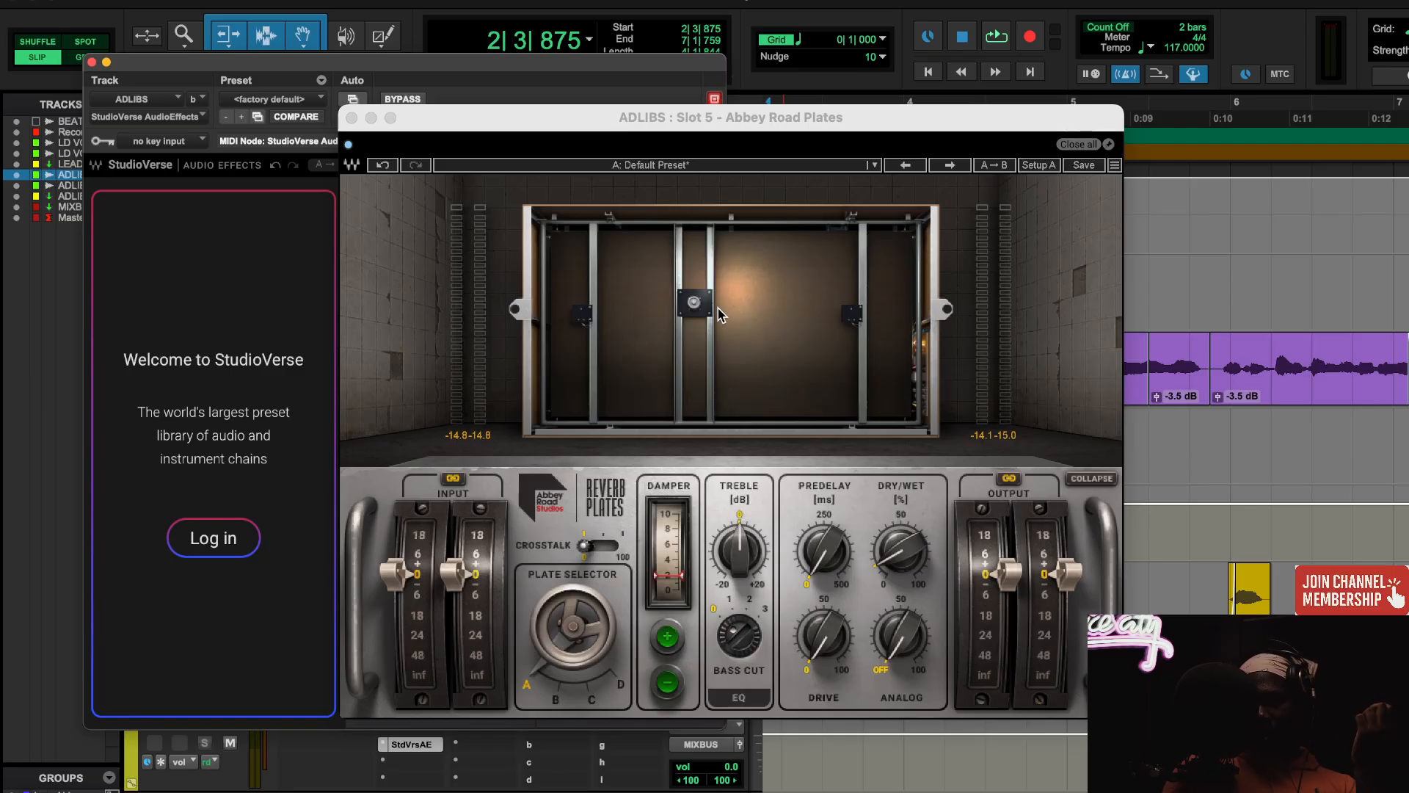
pyautogui.click(833, 572)
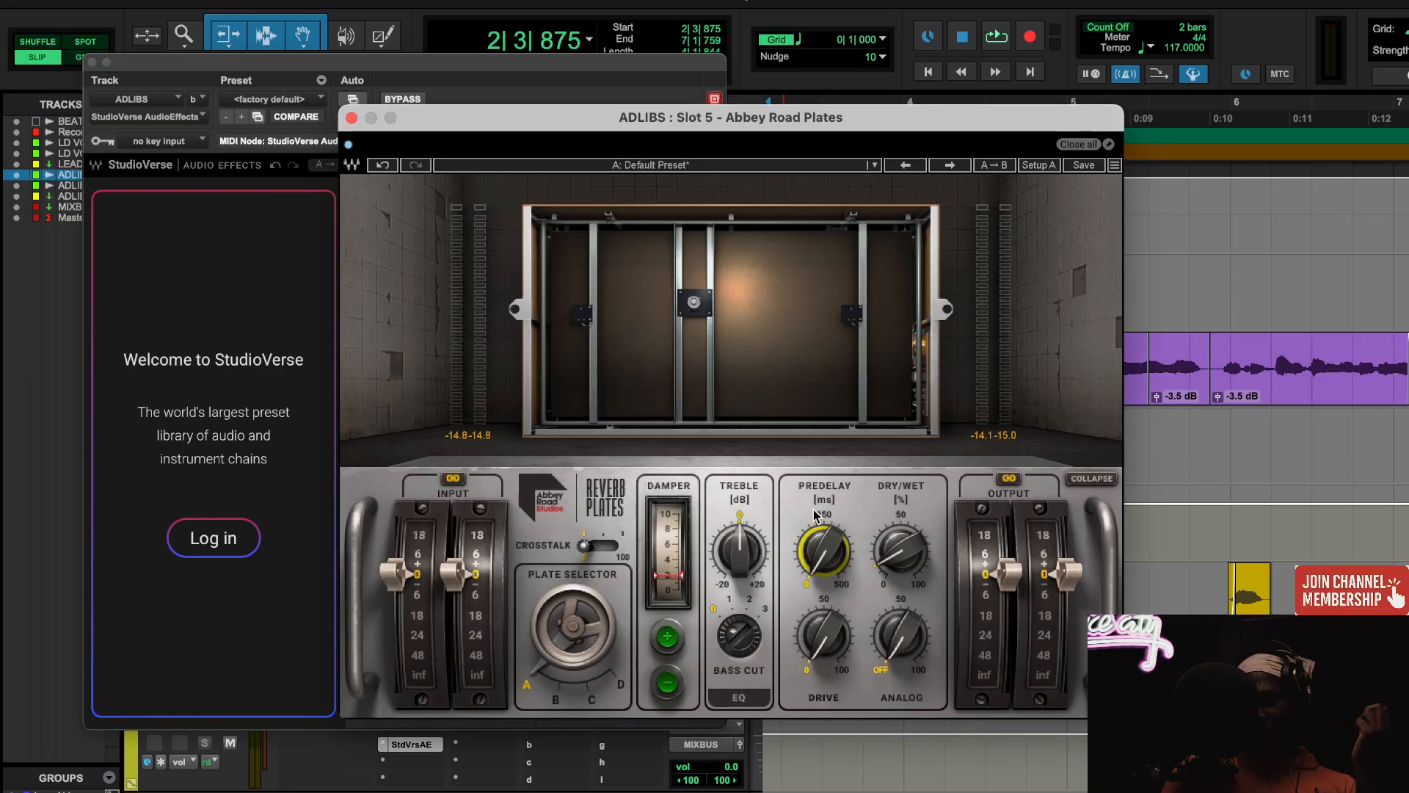